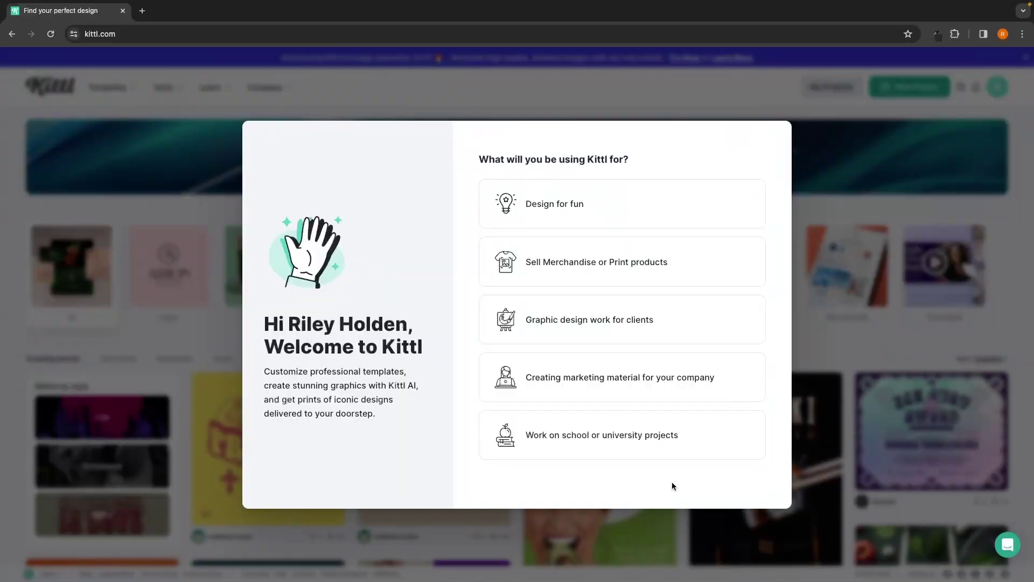
Step: Answer the onboarding: use Kittl for selling merchandise, give a referral source, and say a few designs created
click(654, 268)
click(349, 315)
drag(265, 188, 498, 191)
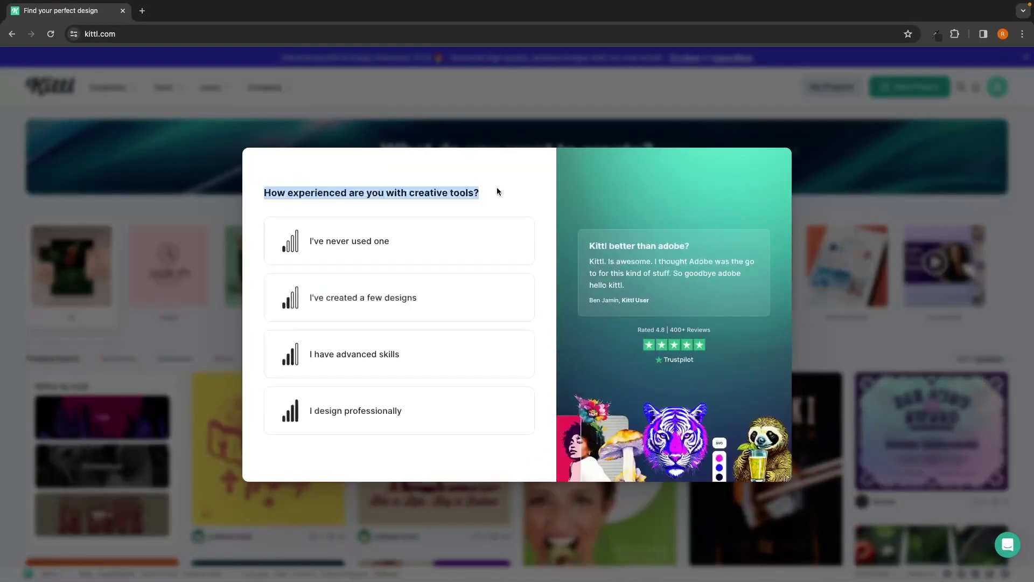
click(369, 290)
scroll(644, 307, down, 2)
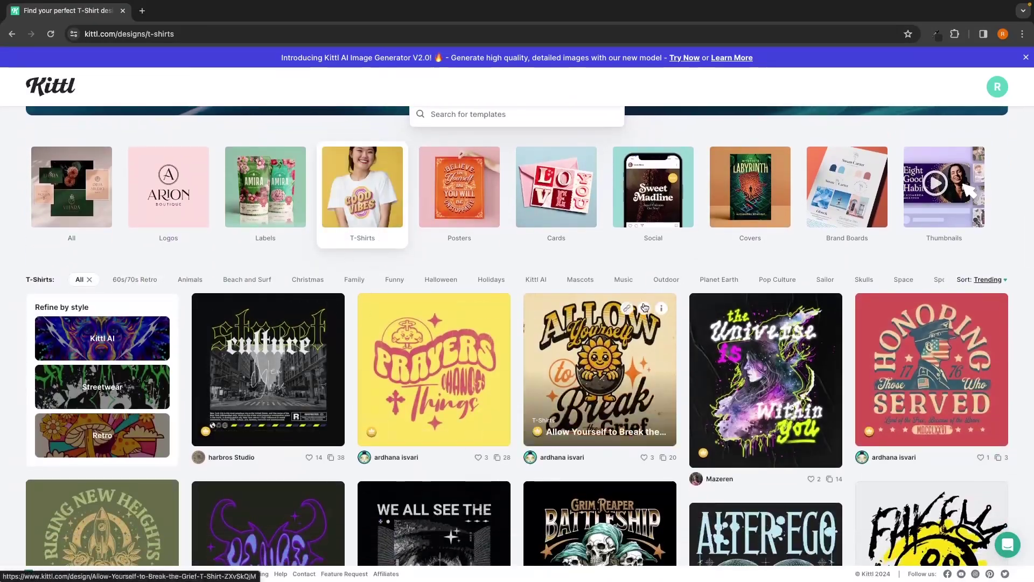
scroll(645, 307, down, 3)
scroll(644, 308, up, 3)
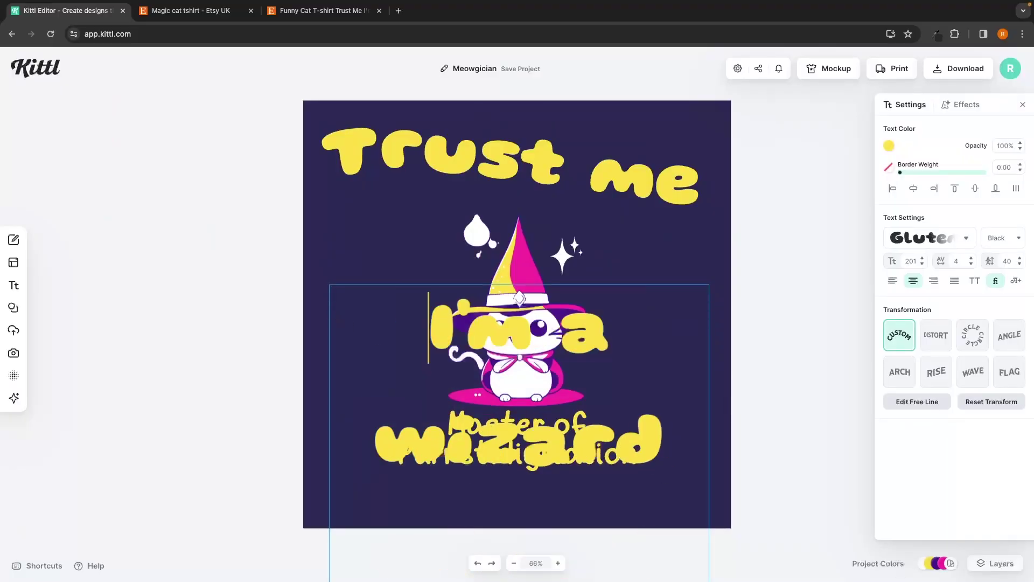
Step: Move 'I'm a wizard' below the cat and flatten its free-line path into a straight line
drag(687, 343, 613, 442)
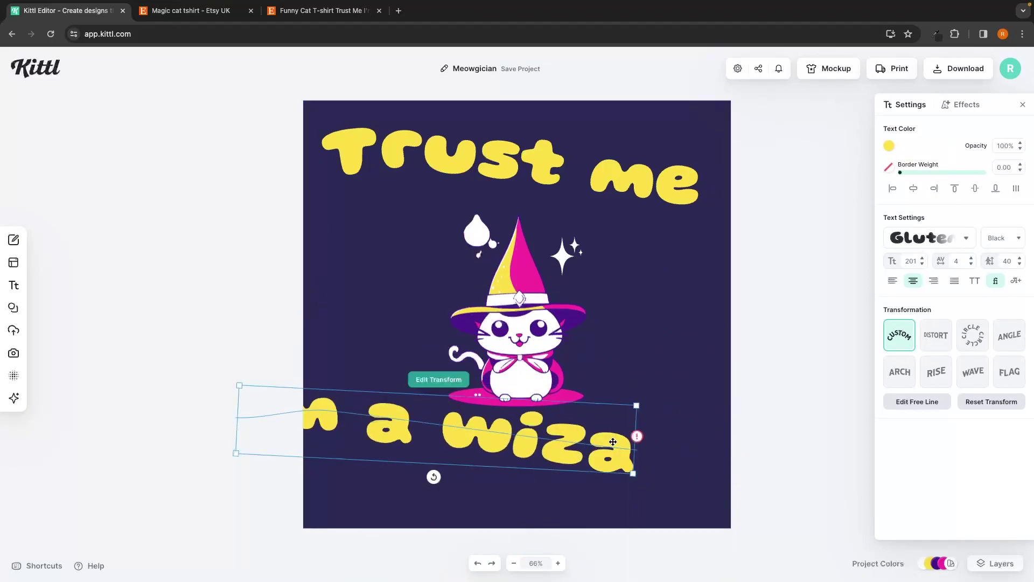
click(917, 401)
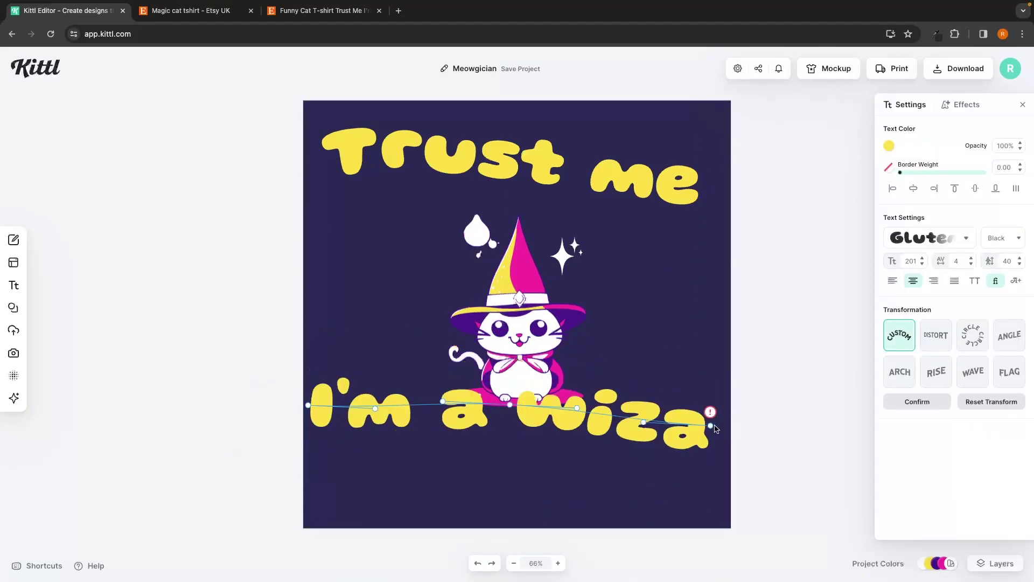
drag(716, 429, 712, 416)
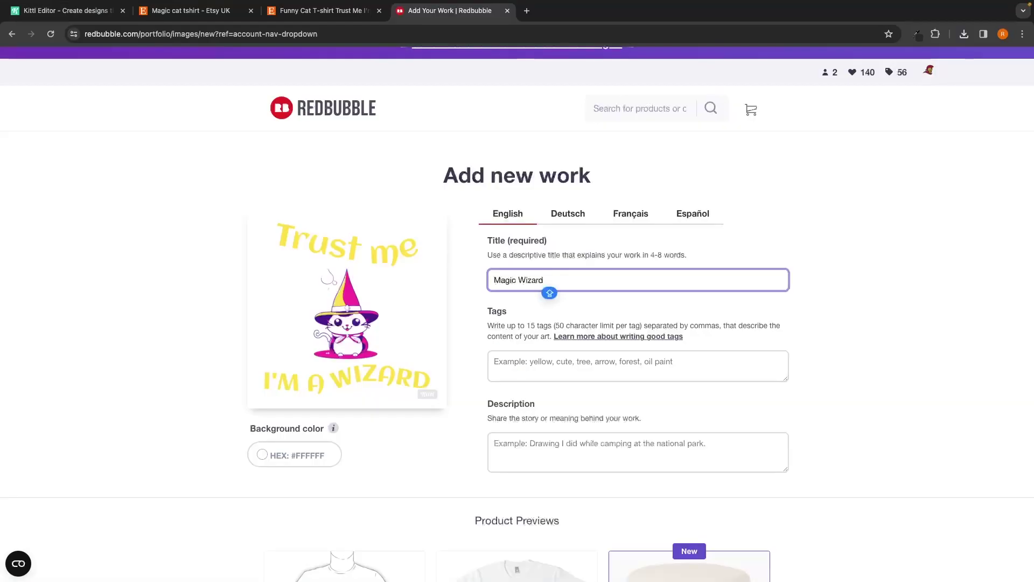
click(660, 370)
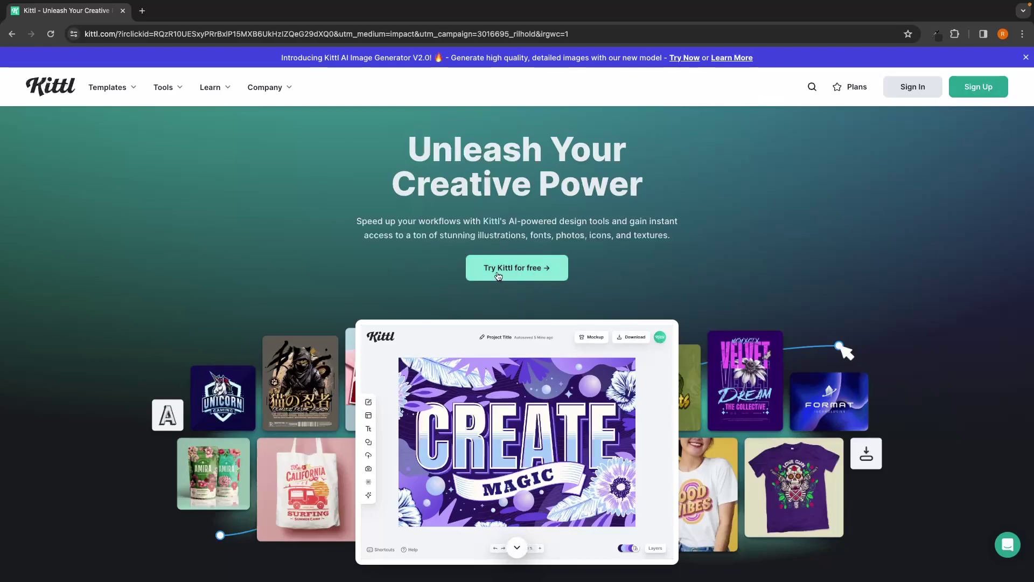
Step: Create a free Kittl account by signing up with a Google account
click(505, 274)
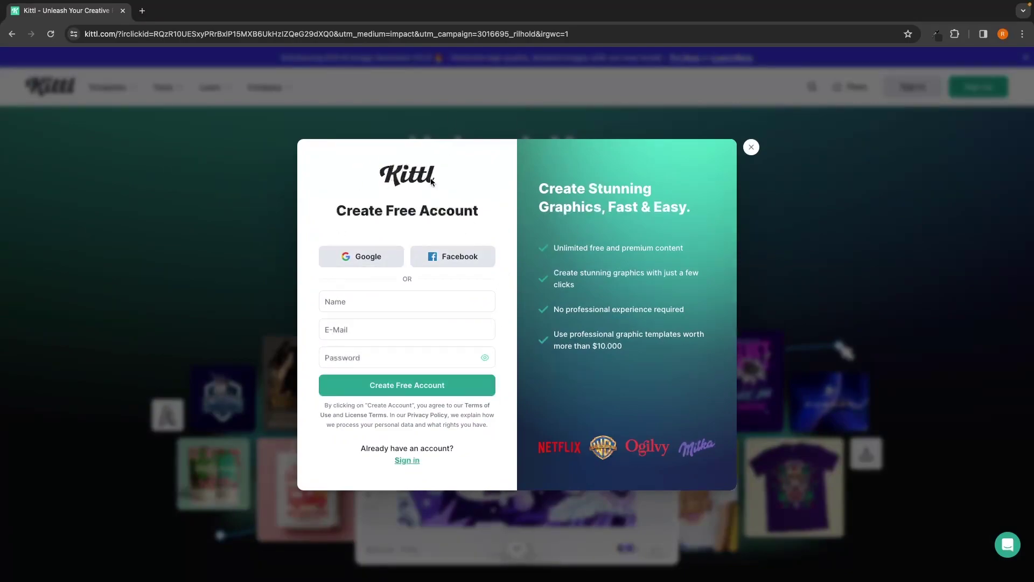
drag(332, 211, 482, 213)
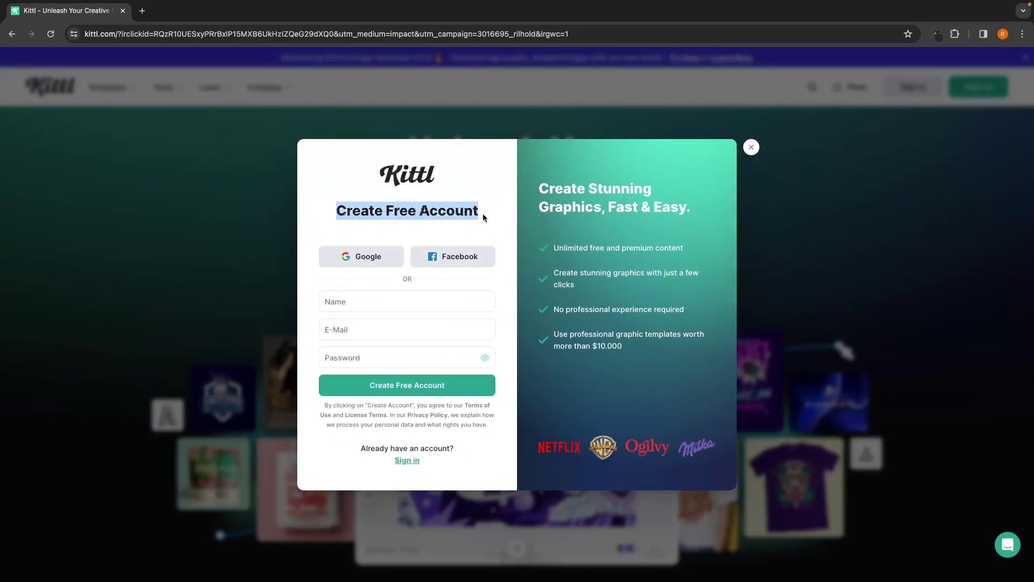
click(509, 213)
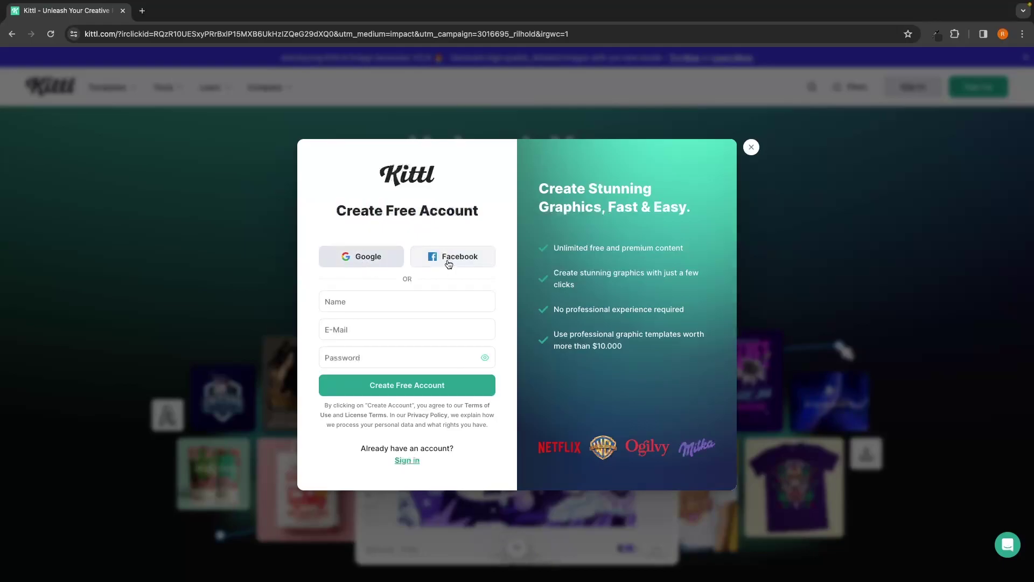
click(375, 263)
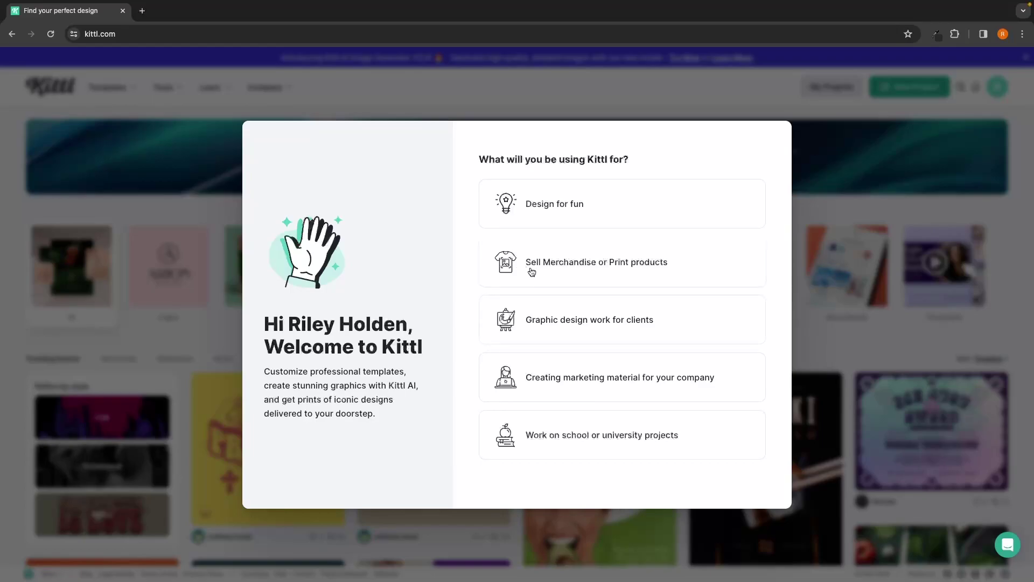
Step: Answer selling merchandise, YouTube influencer and 'I've created a few designs', then decline the Pro upgrade
click(653, 267)
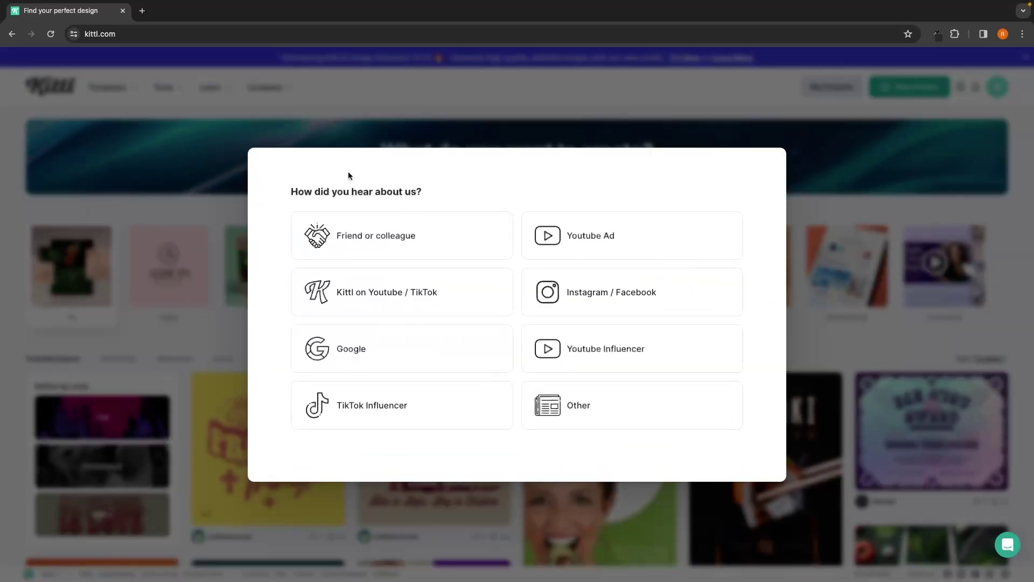
drag(290, 193, 431, 195)
click(441, 197)
click(617, 354)
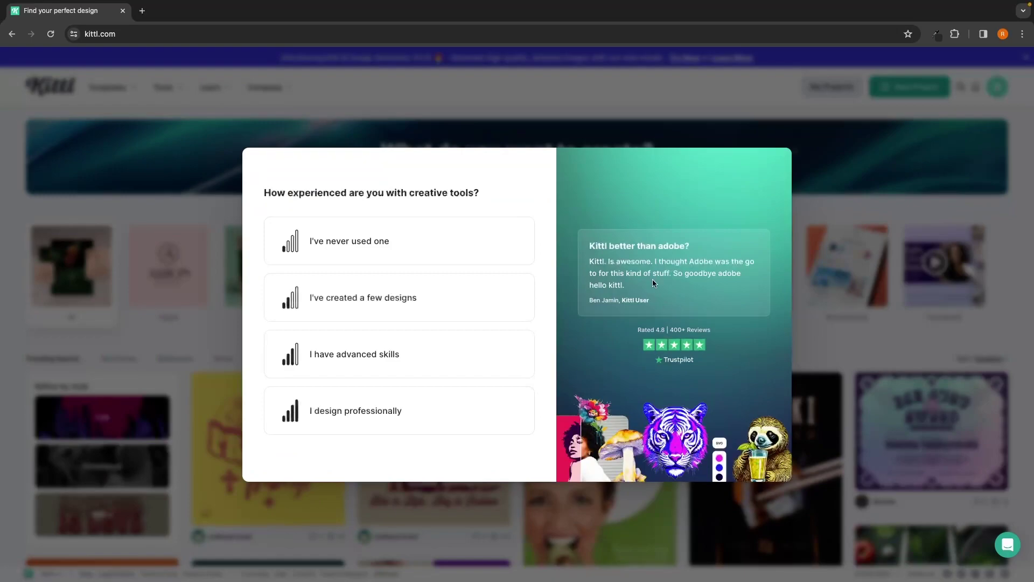
drag(268, 182, 494, 192)
click(497, 192)
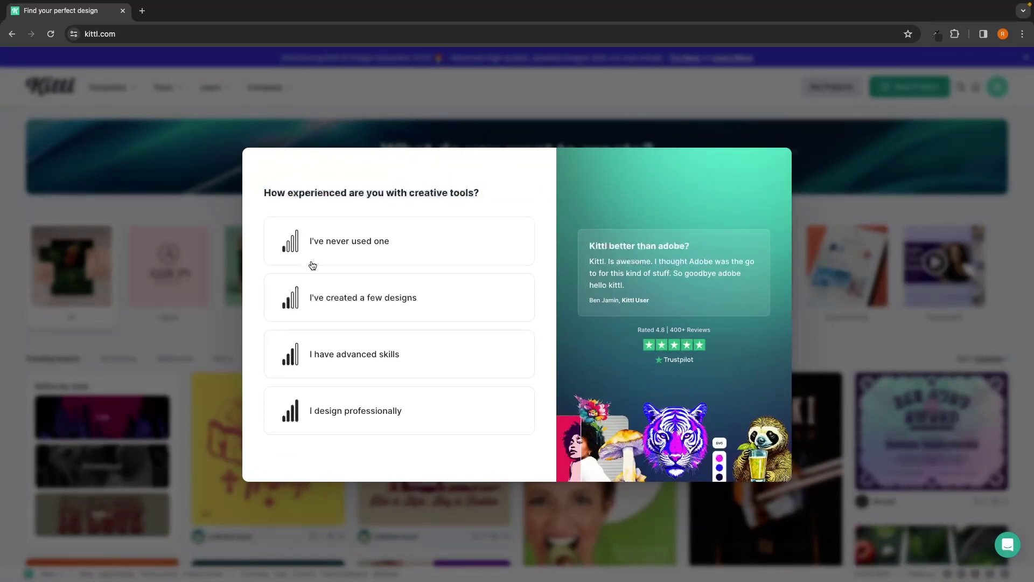
click(384, 296)
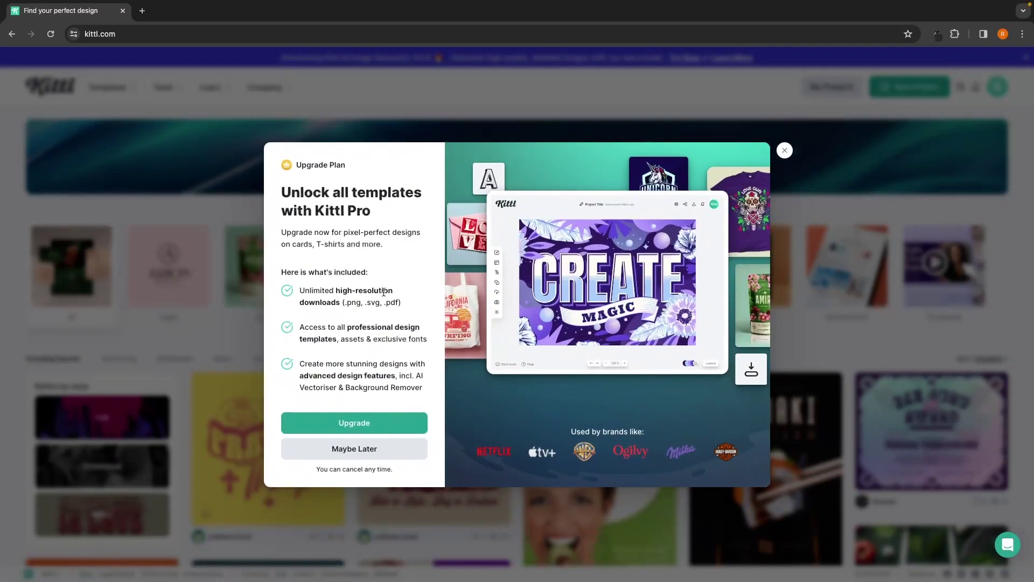
click(785, 151)
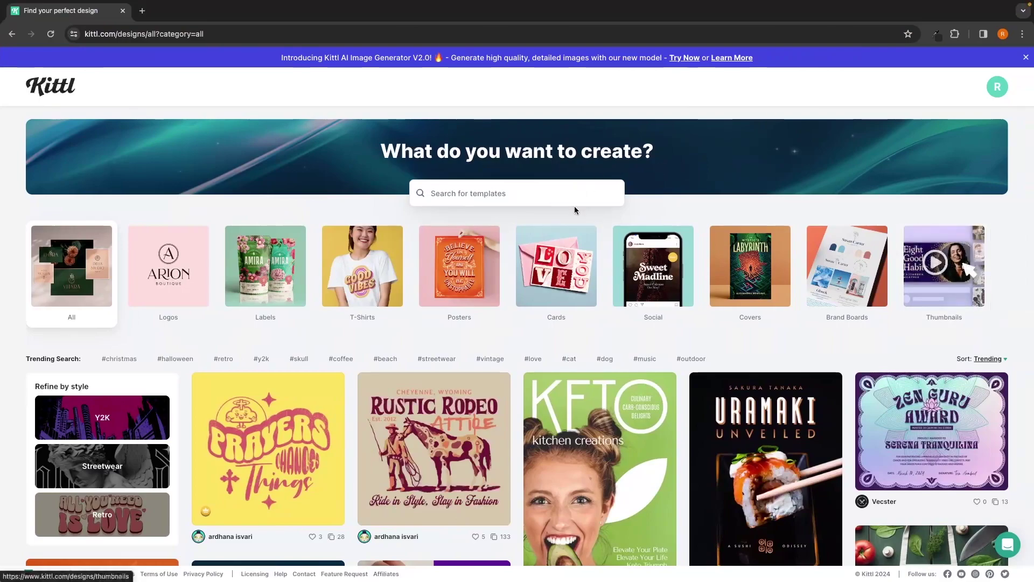
scroll(567, 226, down, 1)
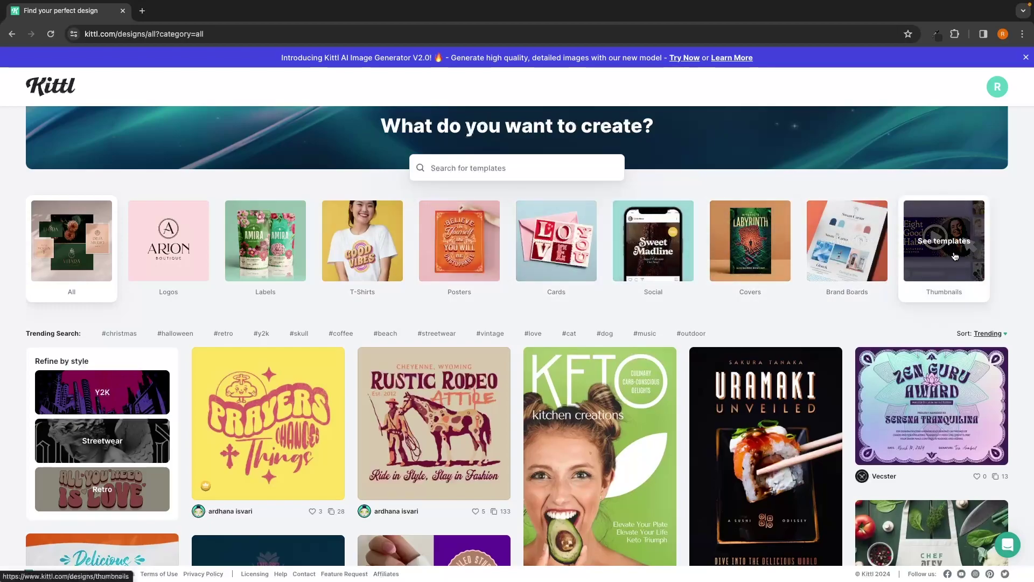
scroll(1009, 299, down, 2)
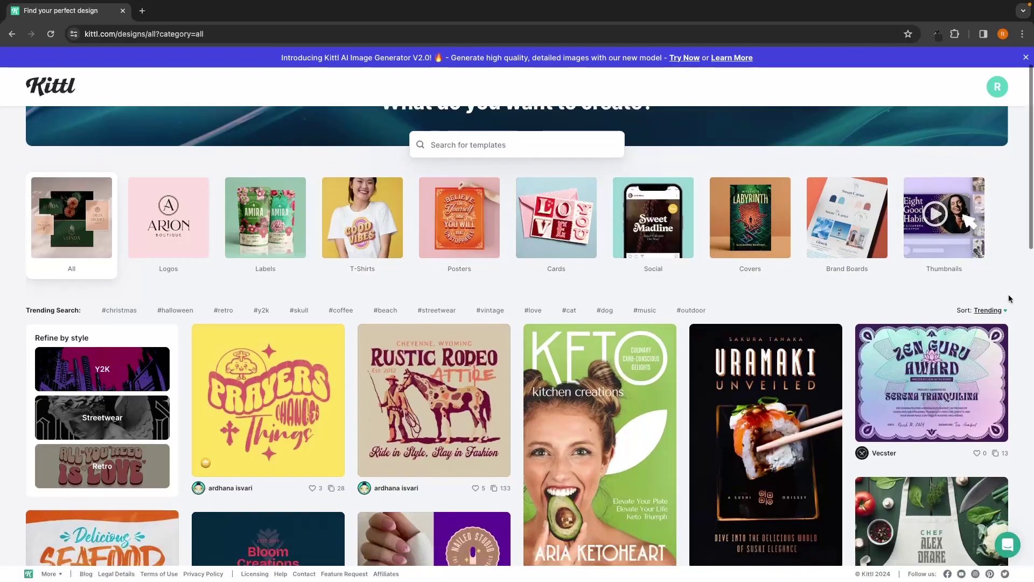
scroll(1010, 299, down, 1)
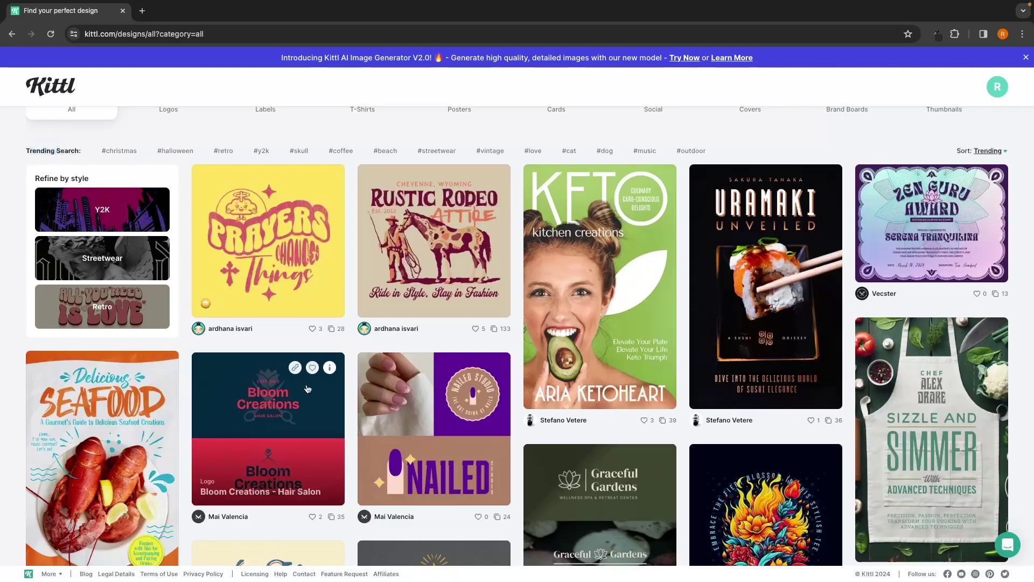
scroll(304, 386, down, 5)
scroll(307, 388, down, 10)
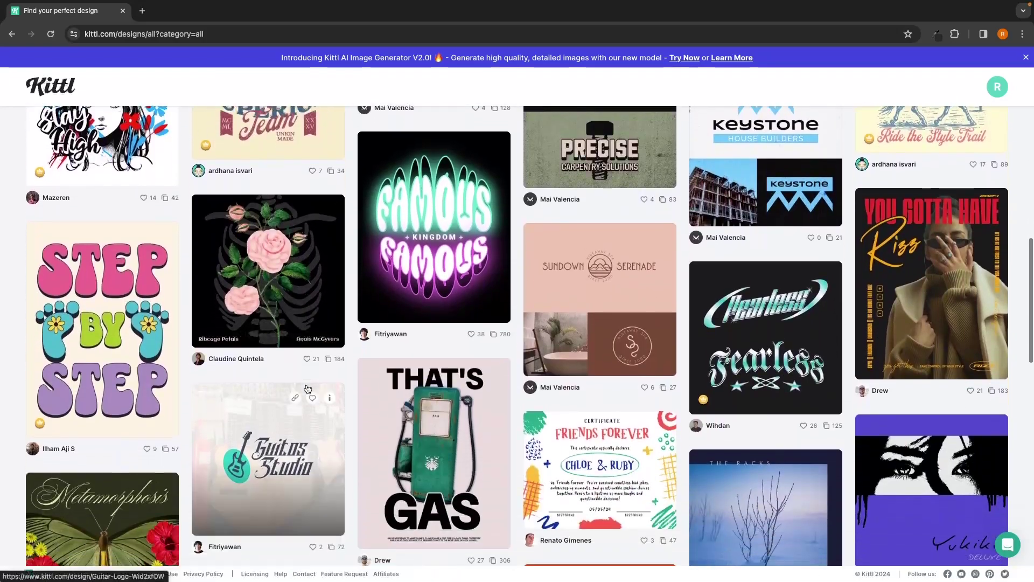
scroll(306, 388, down, 1)
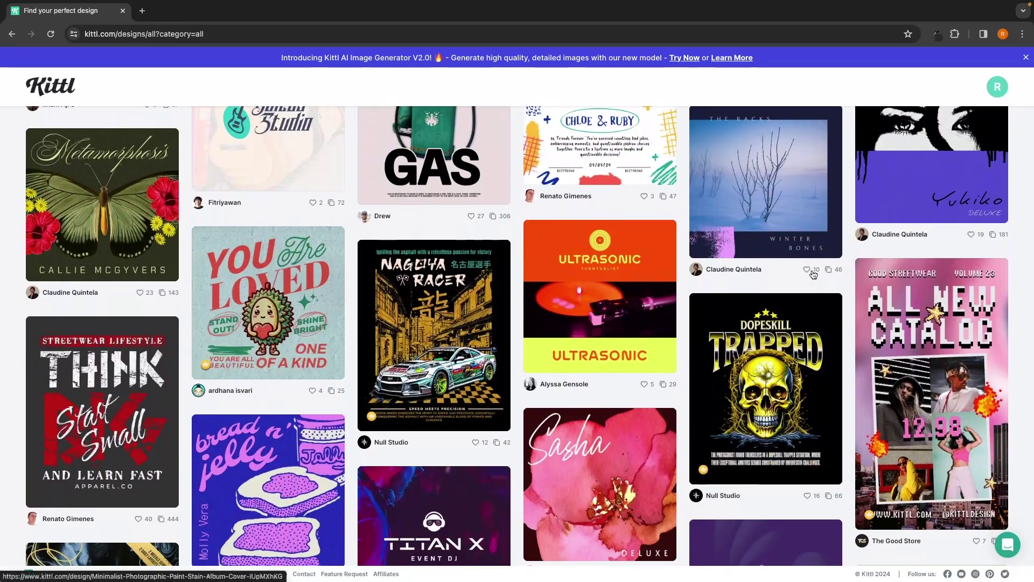
scroll(813, 286, down, 3)
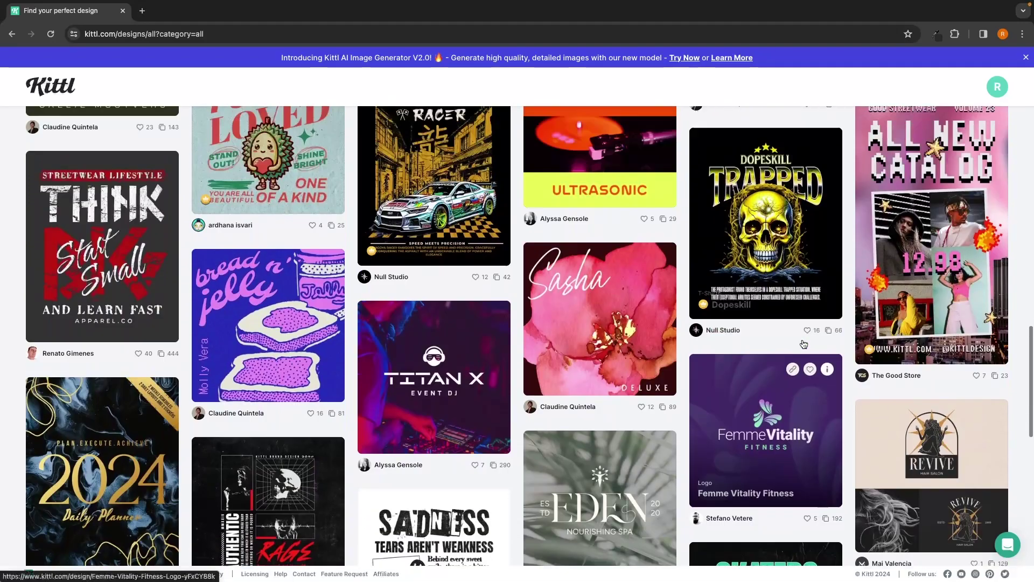
scroll(771, 365, up, 20)
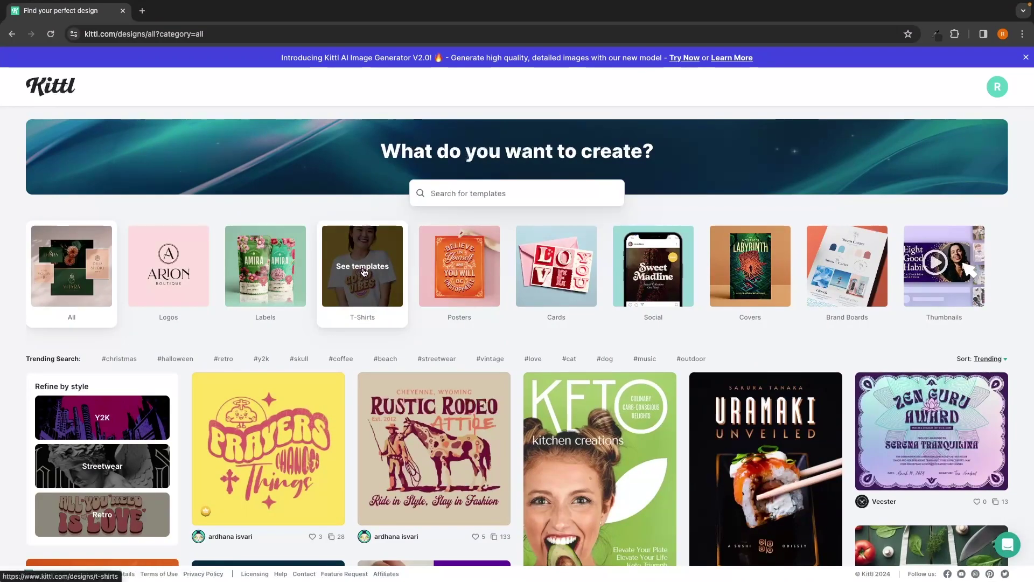
Step: Search the templates for 'hoodie' and browse the results
click(468, 201)
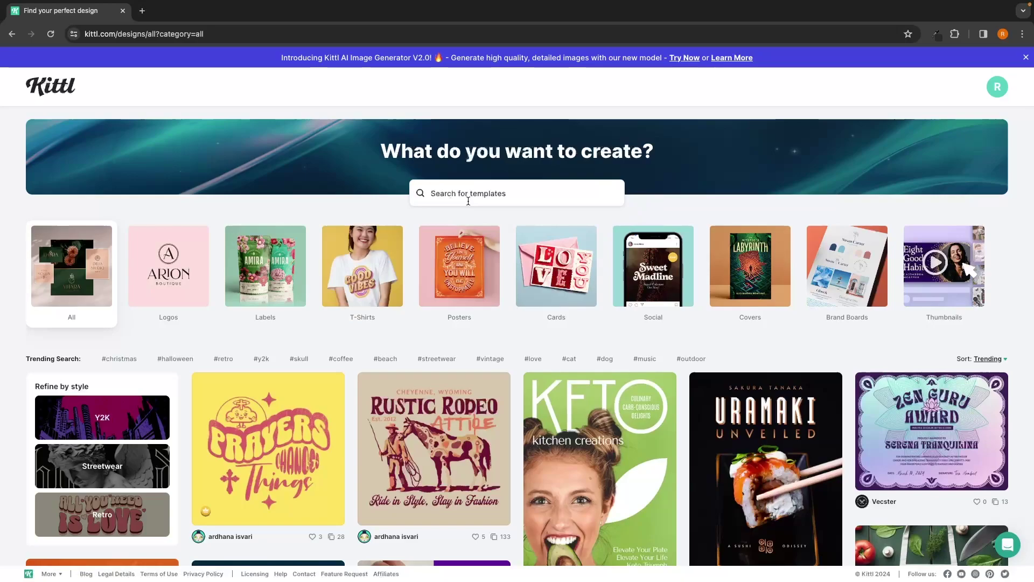
text(hoodie)
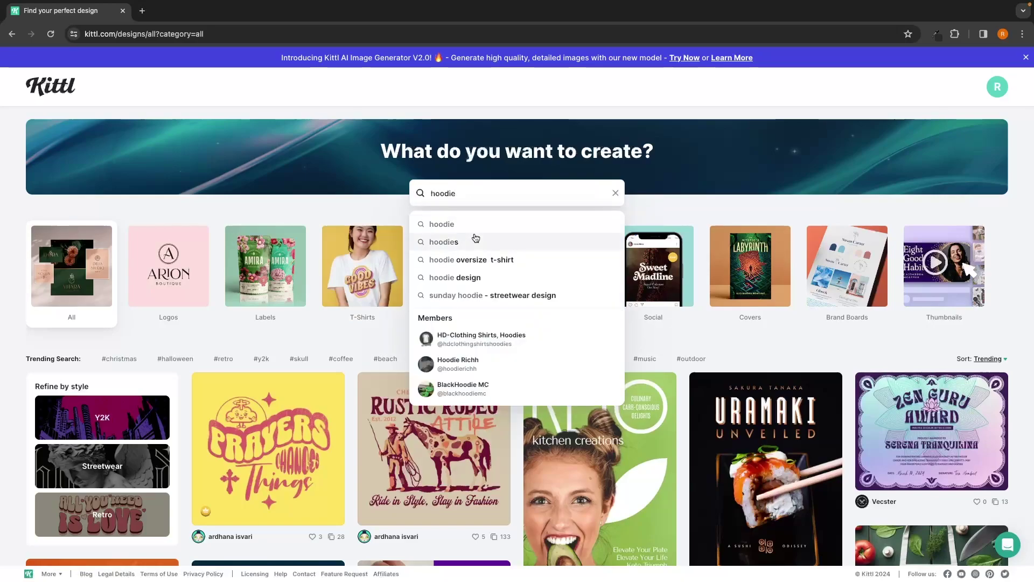
click(472, 228)
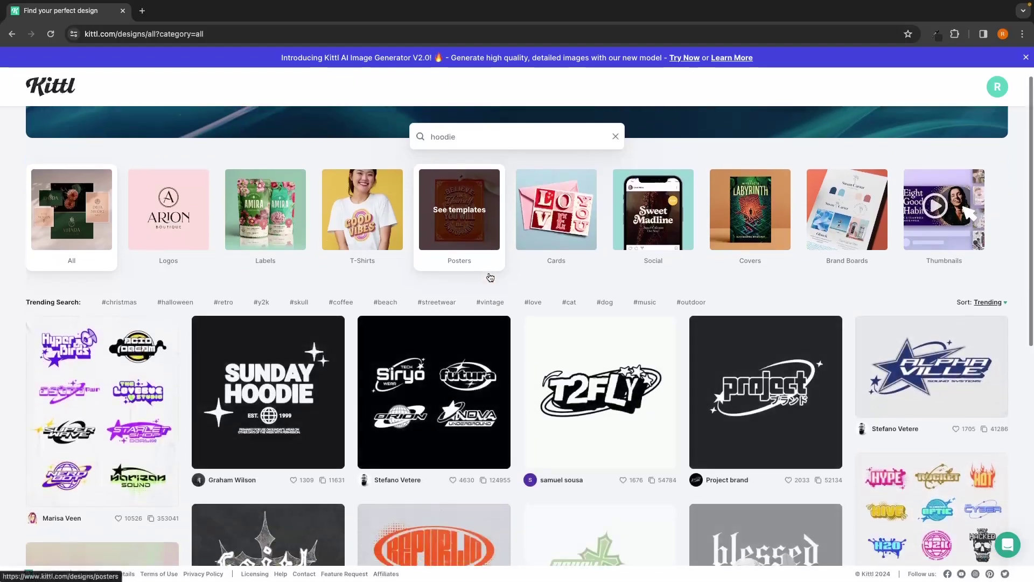
scroll(490, 277, down, 5)
scroll(593, 412, down, 5)
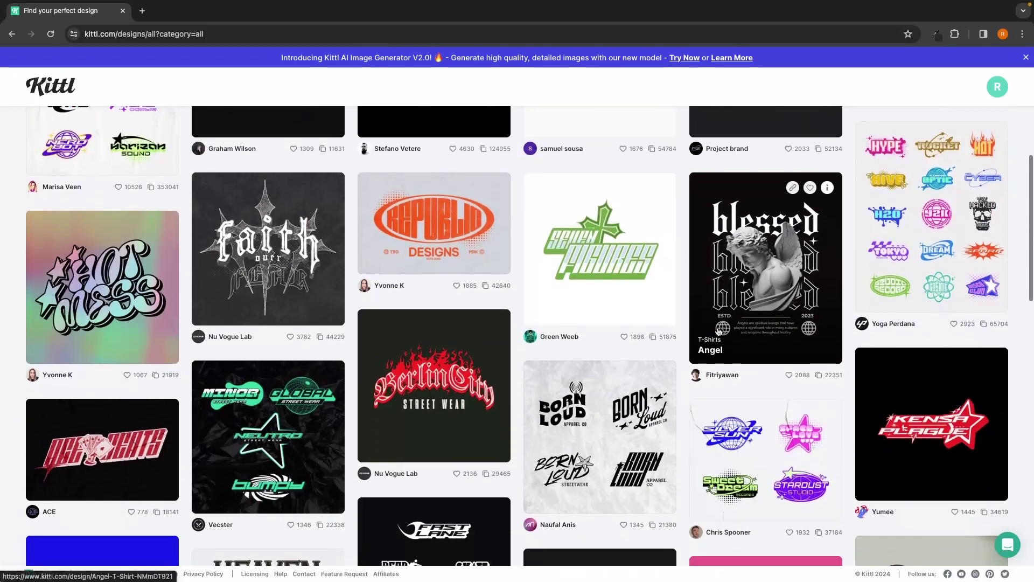
scroll(718, 331, up, 10)
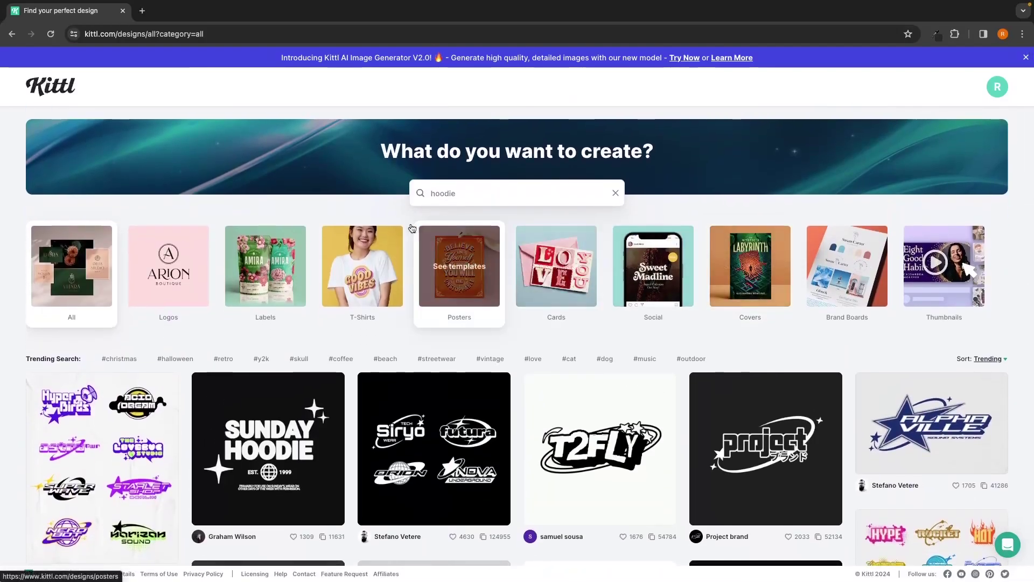
Step: Show the T-shirt design templates and scroll through them
click(369, 270)
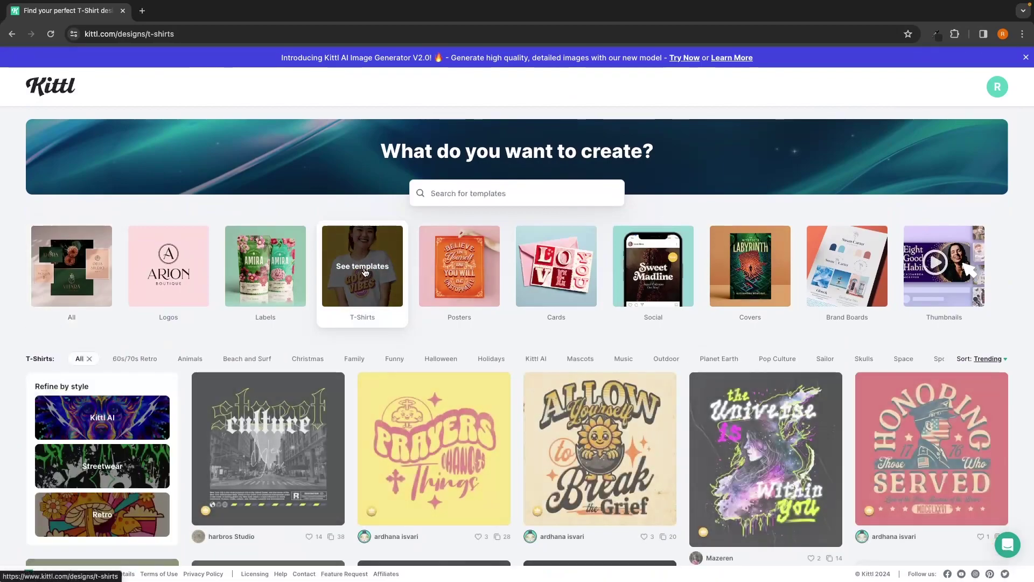
scroll(380, 275, down, 2)
scroll(381, 275, down, 1)
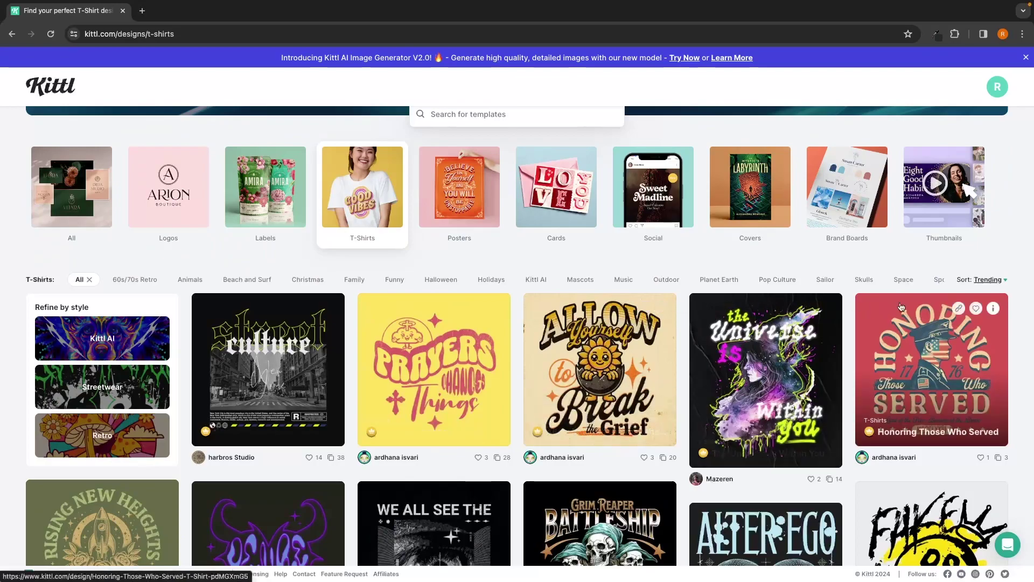
scroll(948, 324, down, 3)
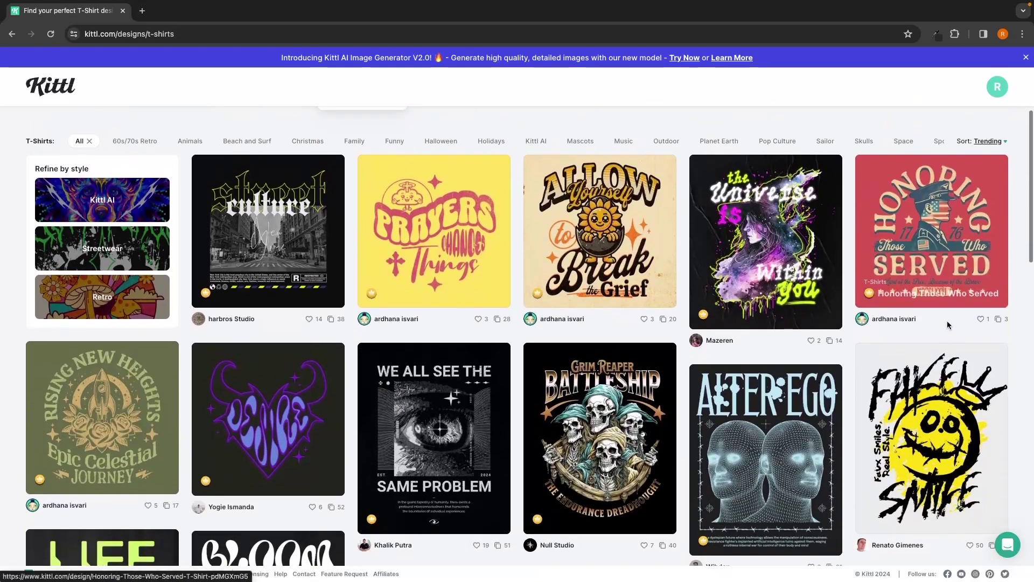
scroll(948, 324, up, 2)
scroll(431, 162, up, 1)
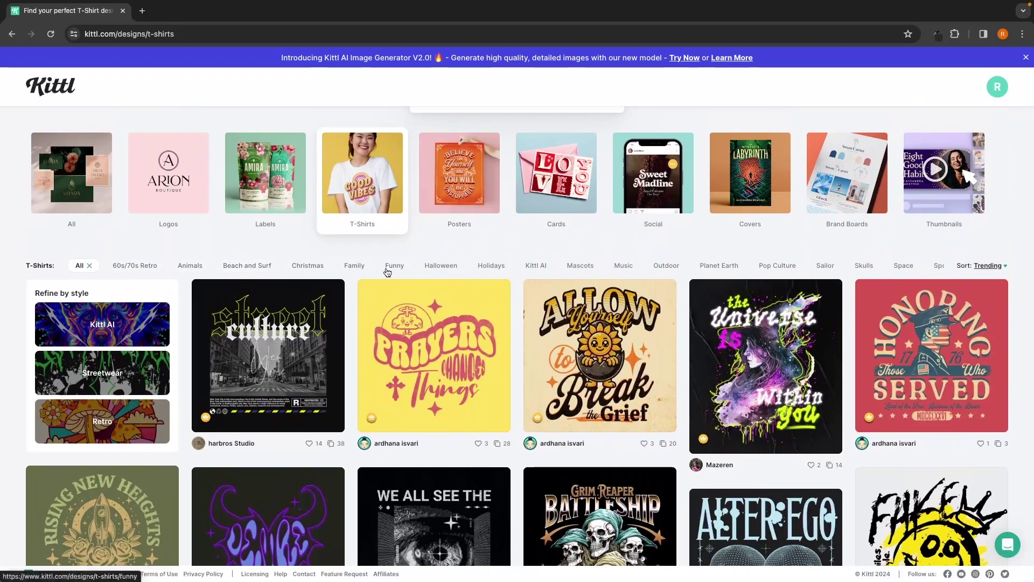
Step: Filter the T-shirt templates by Animals, then by 60s/70s Retro
click(185, 264)
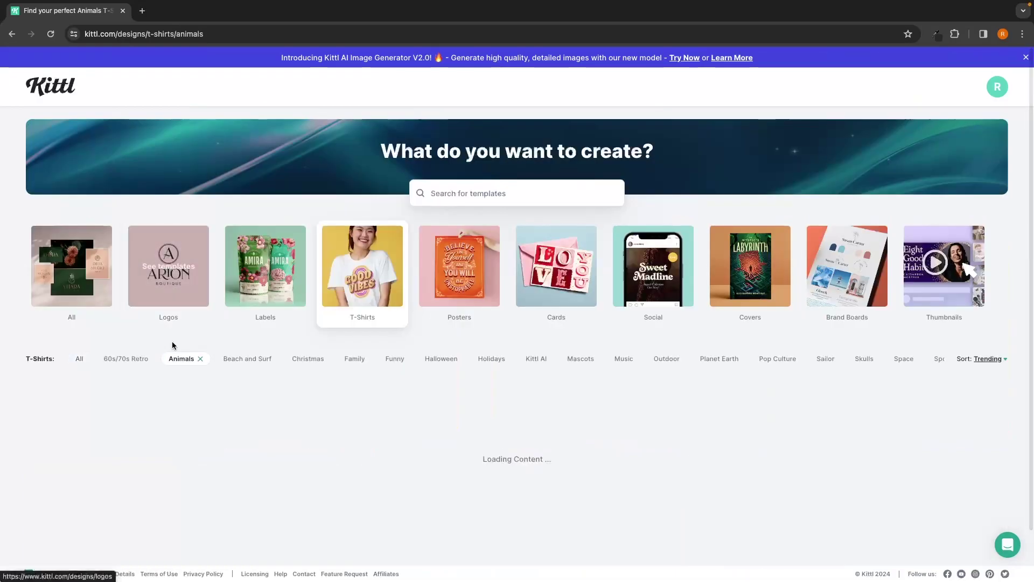
scroll(186, 360, down, 3)
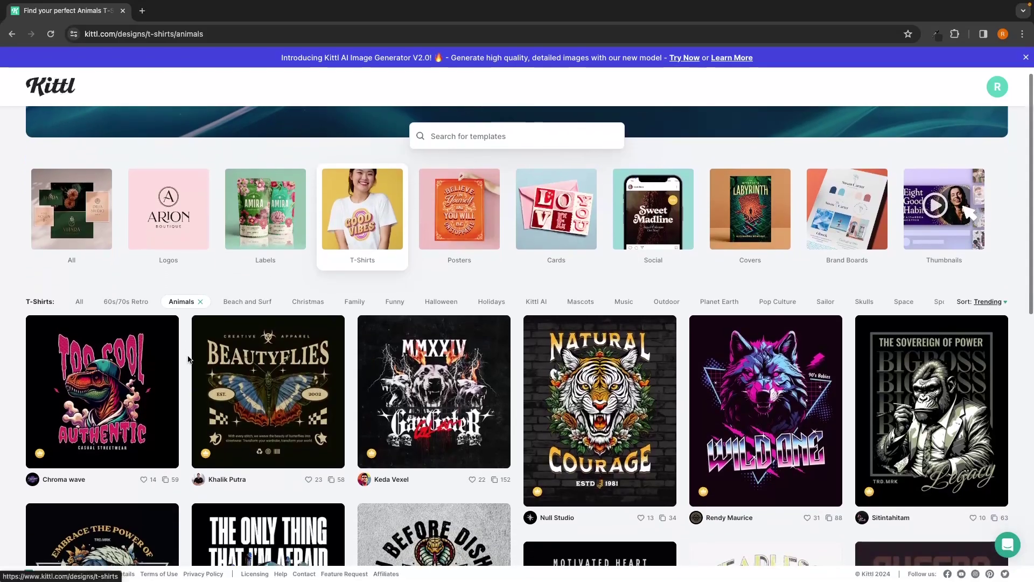
scroll(188, 358, down, 5)
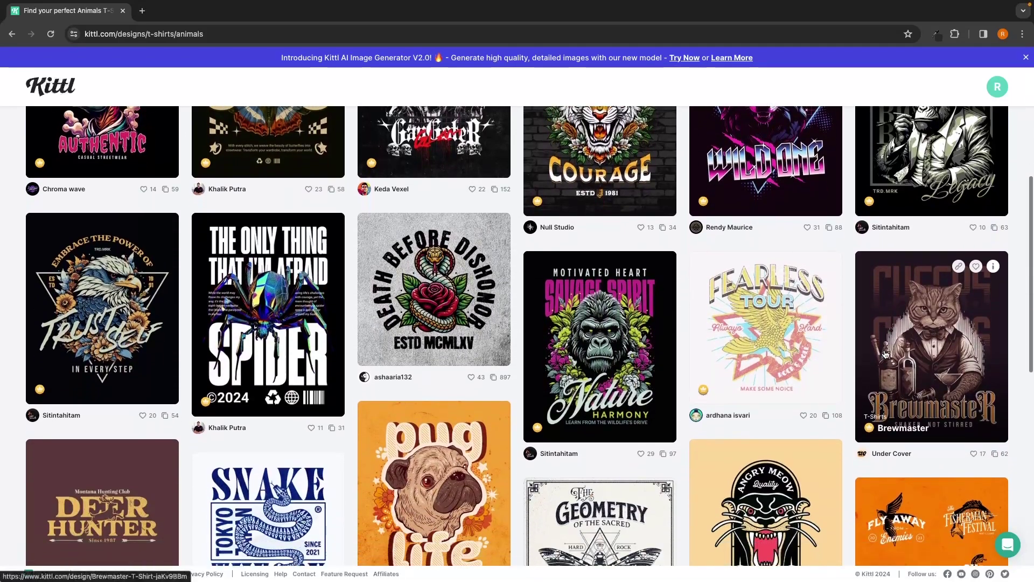
scroll(885, 353, down, 5)
scroll(850, 330, up, 13)
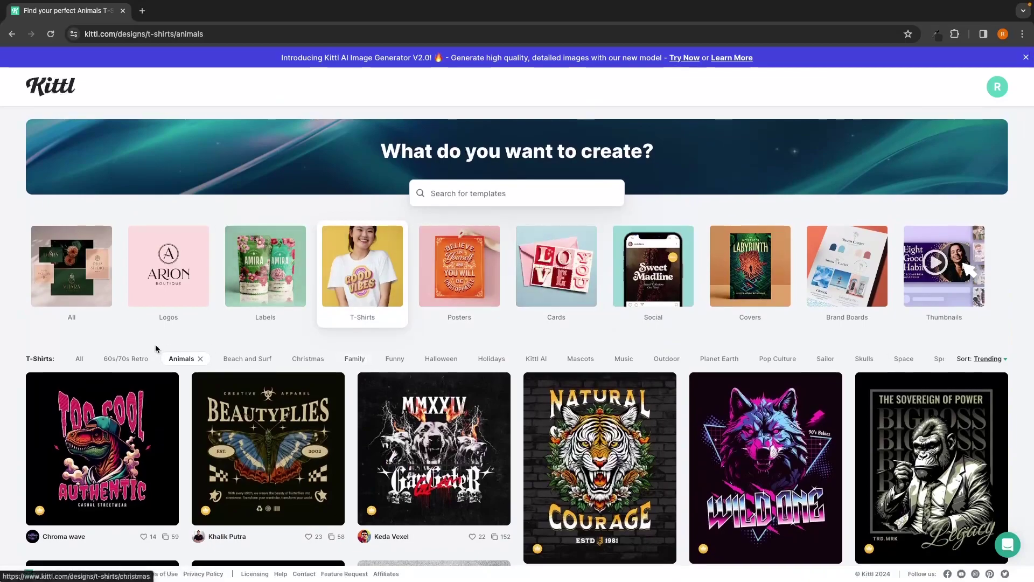
click(129, 362)
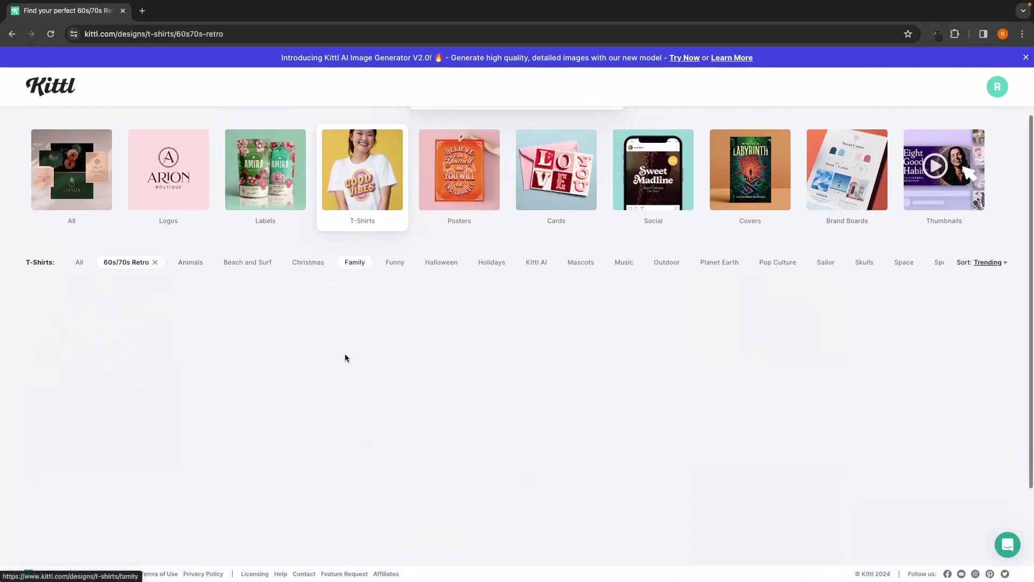
scroll(692, 280, up, 4)
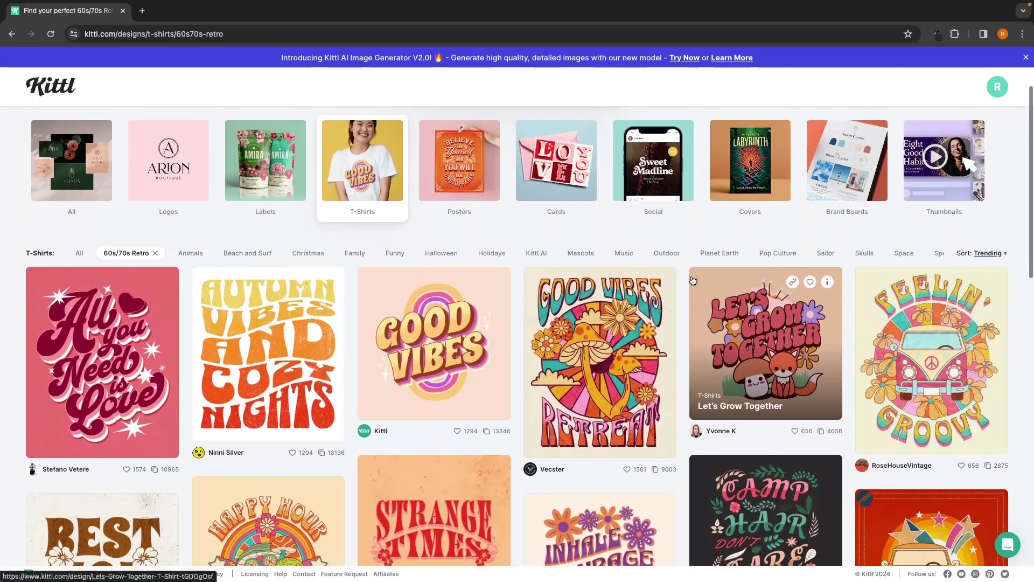
scroll(693, 280, down, 1)
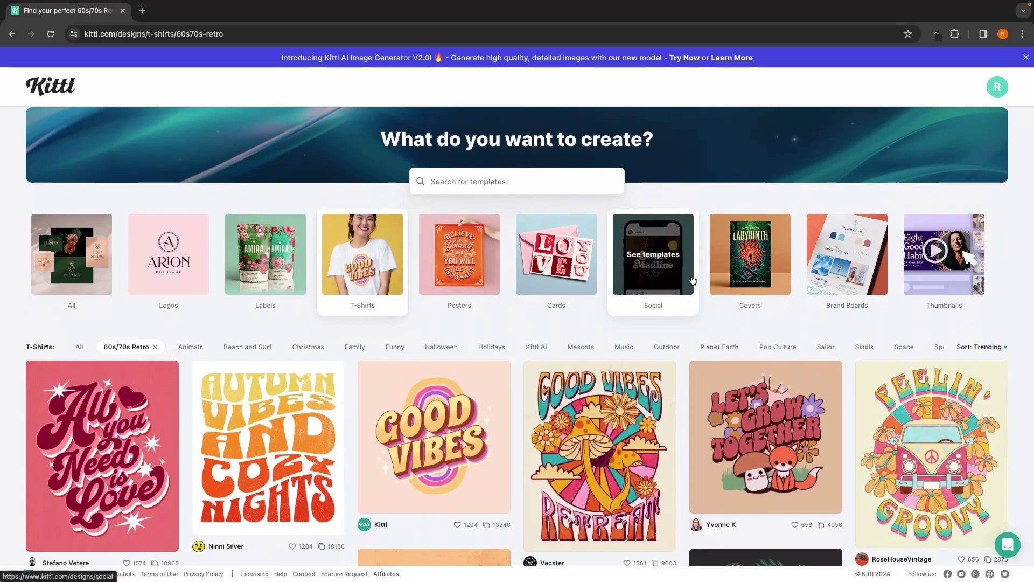
Step: Search the templates for 'cat' and open the Purrfect Beats template in the editor
click(460, 174)
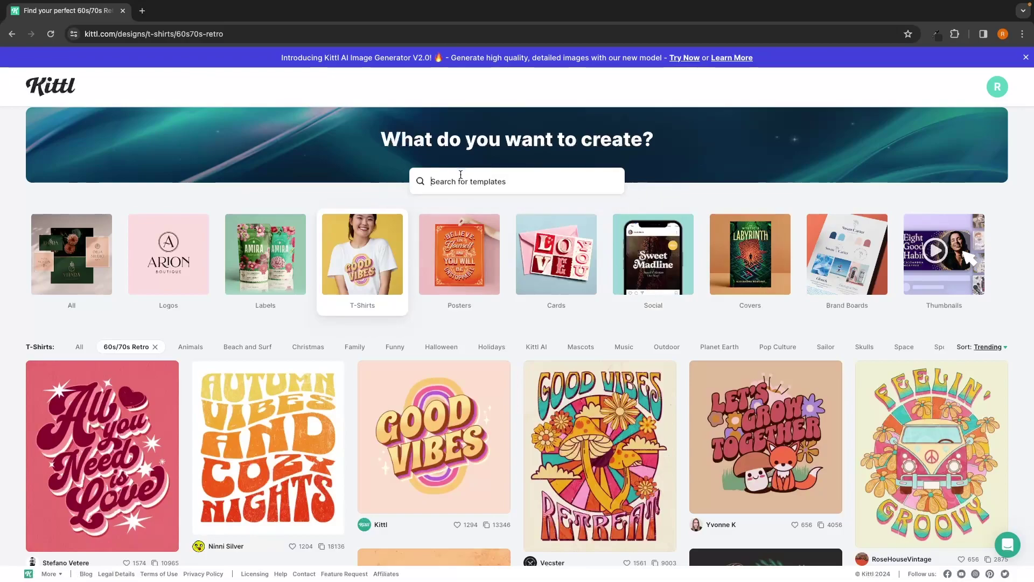
text(cat)
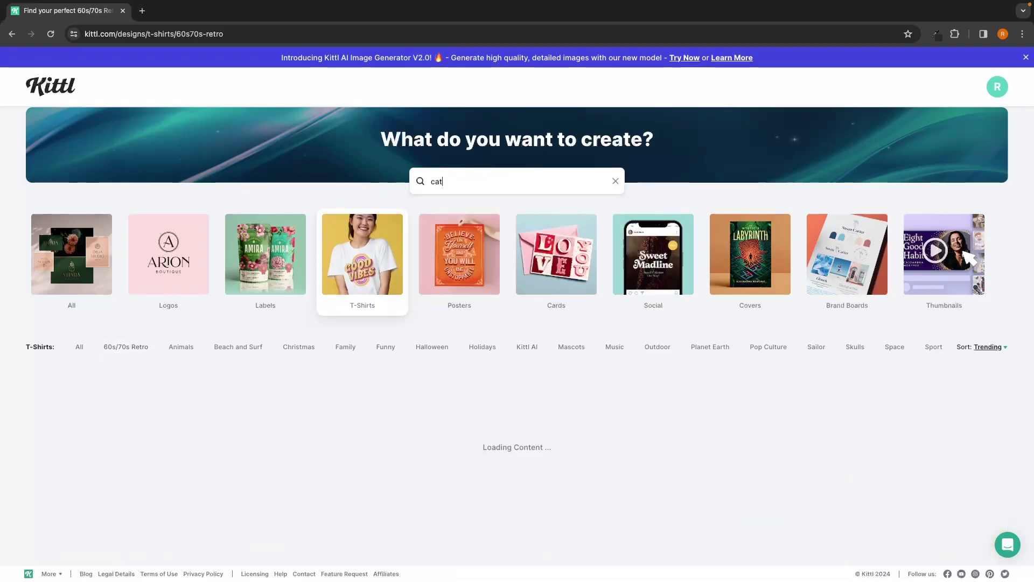
scroll(629, 347, down, 5)
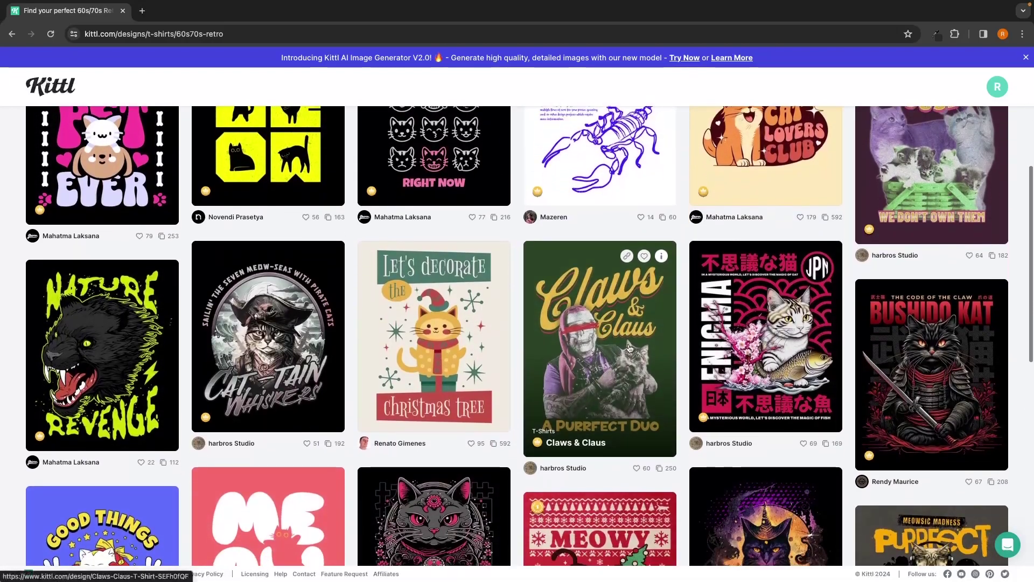
scroll(629, 347, down, 6)
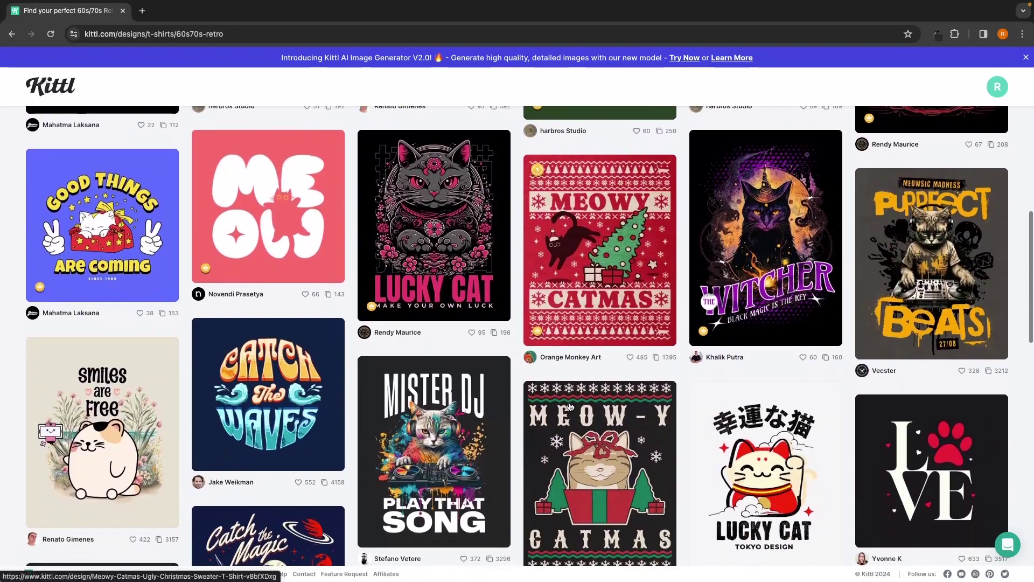
scroll(570, 406, down, 2)
scroll(620, 334, up, 15)
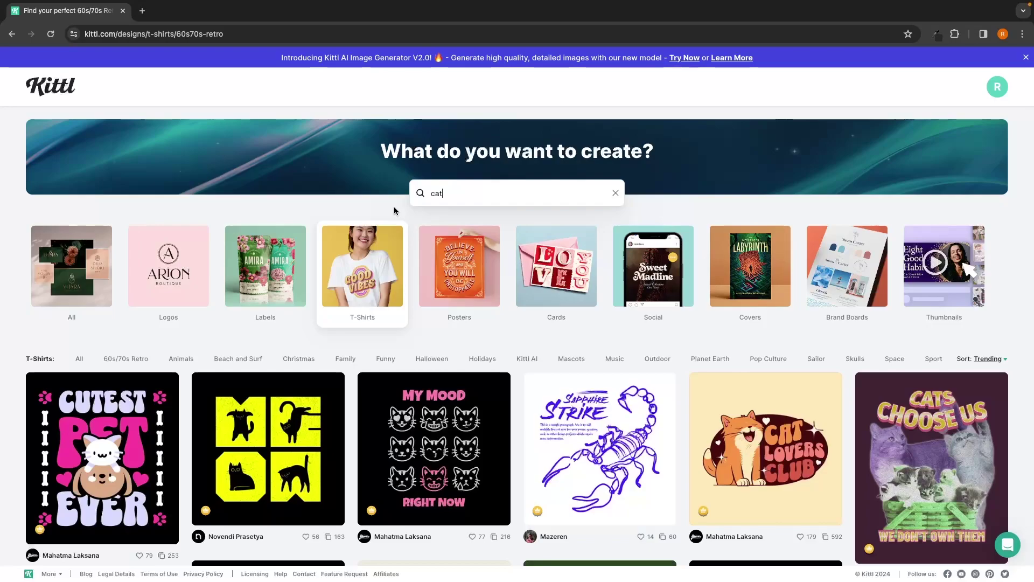
scroll(429, 226, down, 4)
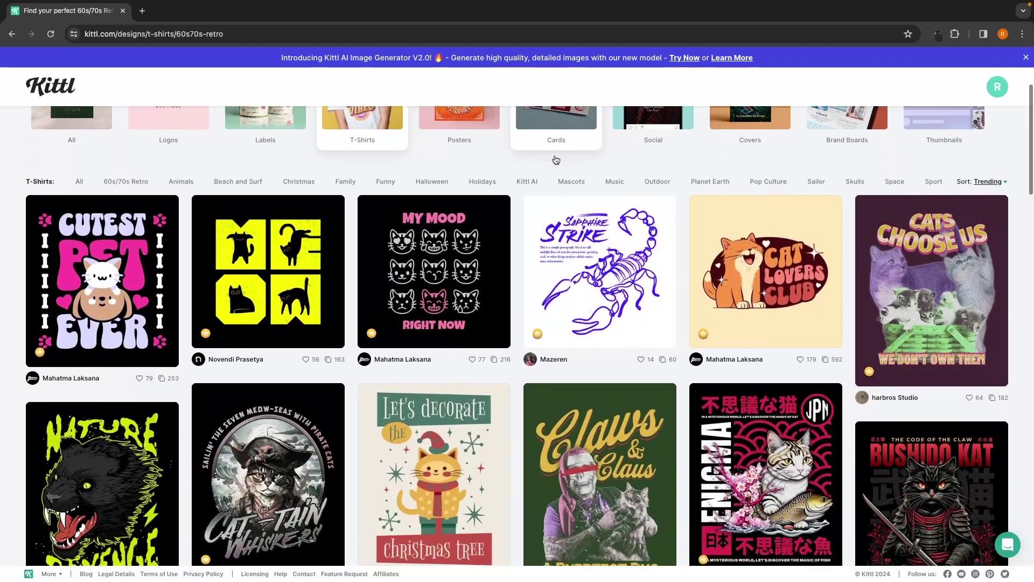
scroll(429, 225, down, 8)
click(930, 257)
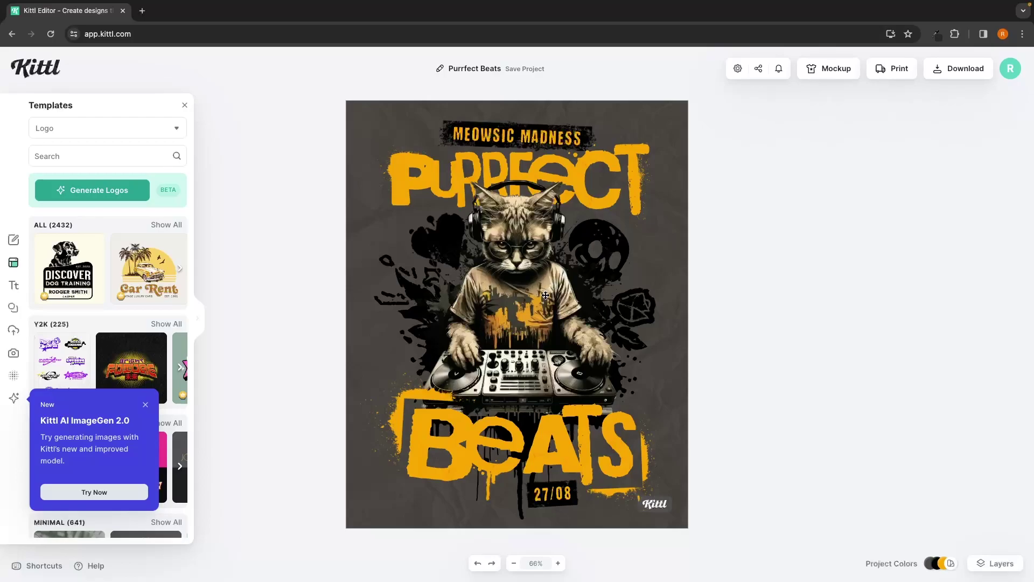
Step: Leave the Purrfect Beats editor and return to the 60s/70s Retro T-shirt templates
scroll(545, 296, left, 5)
scroll(479, 239, right, 2)
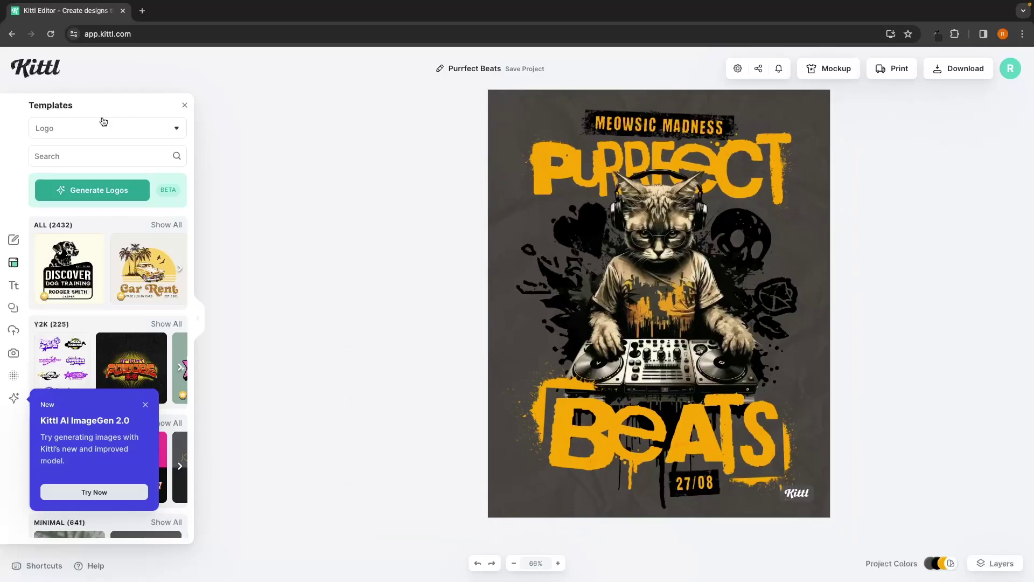
click(12, 33)
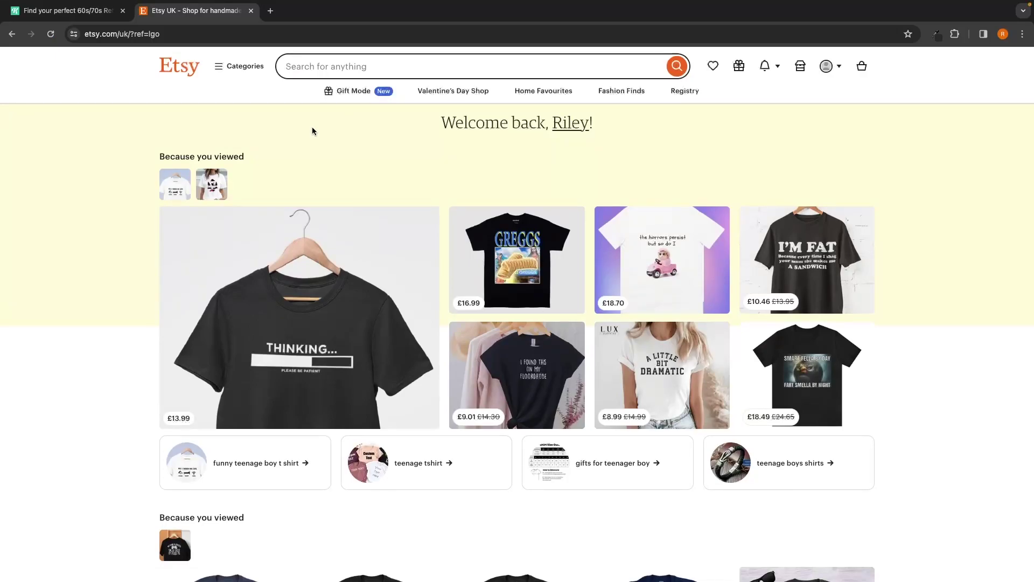
Step: Search Etsy for 'cat tshirt' and scroll through the results
click(293, 70)
text(c)
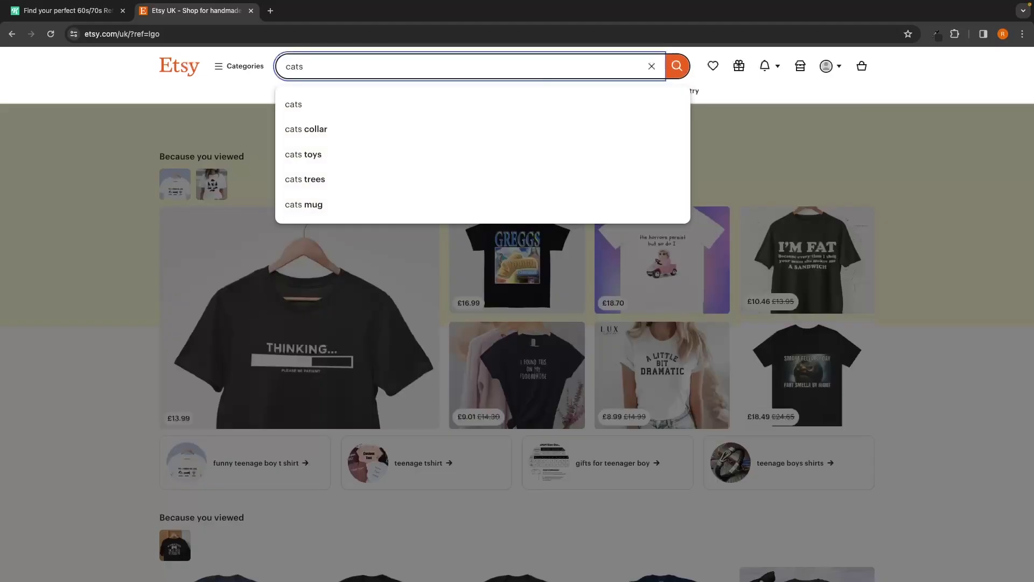
text(ats)
key(BackSpace)
key(BackSpace)
text(tshirt)
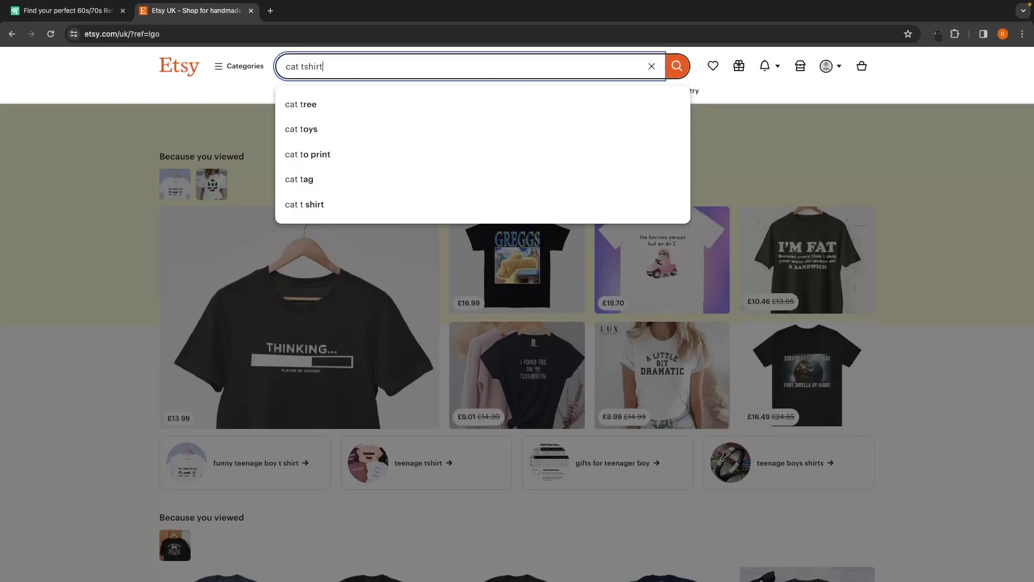
key(Return)
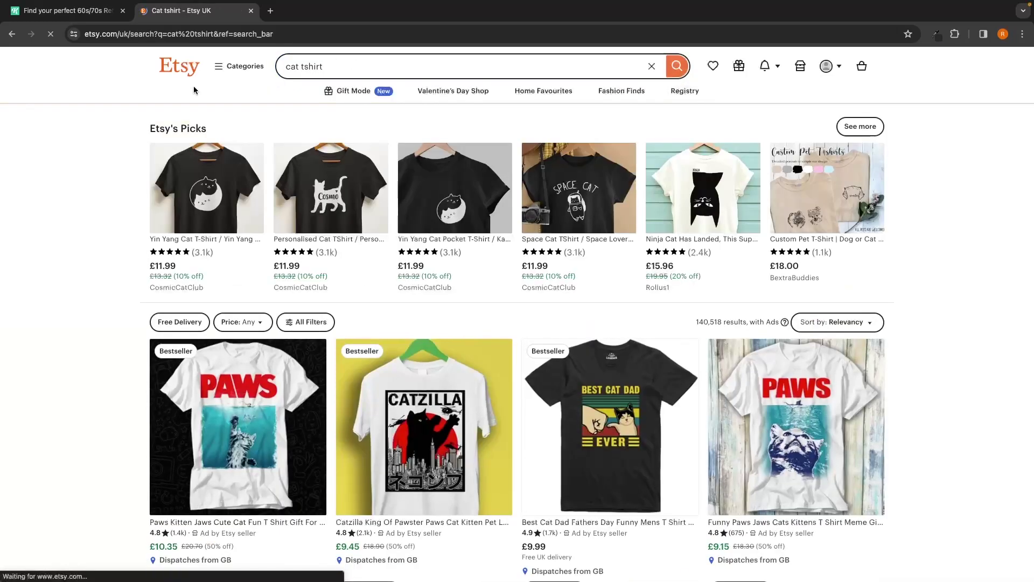
scroll(294, 319, down, 1)
scroll(294, 319, down, 7)
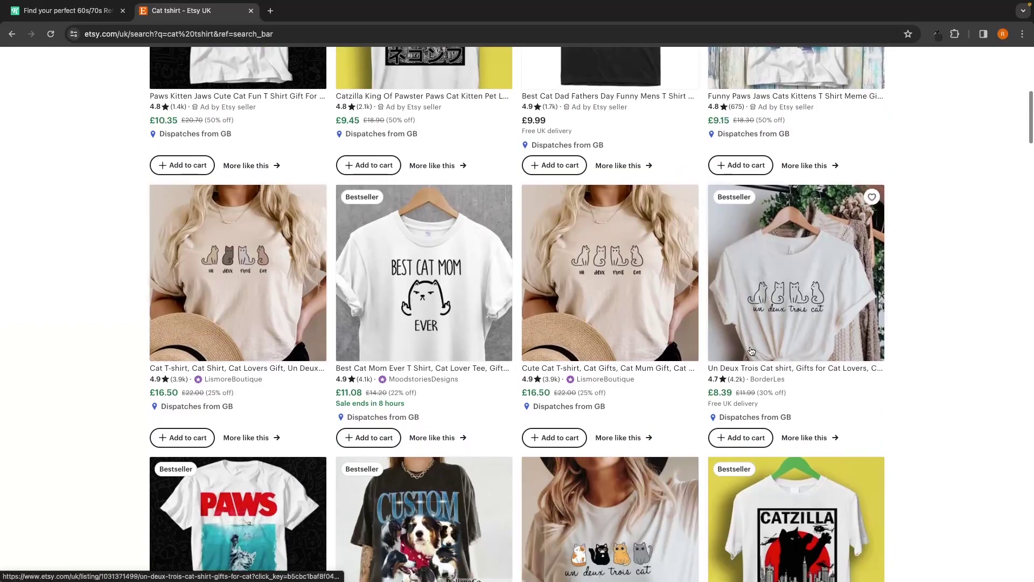
scroll(749, 347, down, 1)
scroll(749, 347, down, 2)
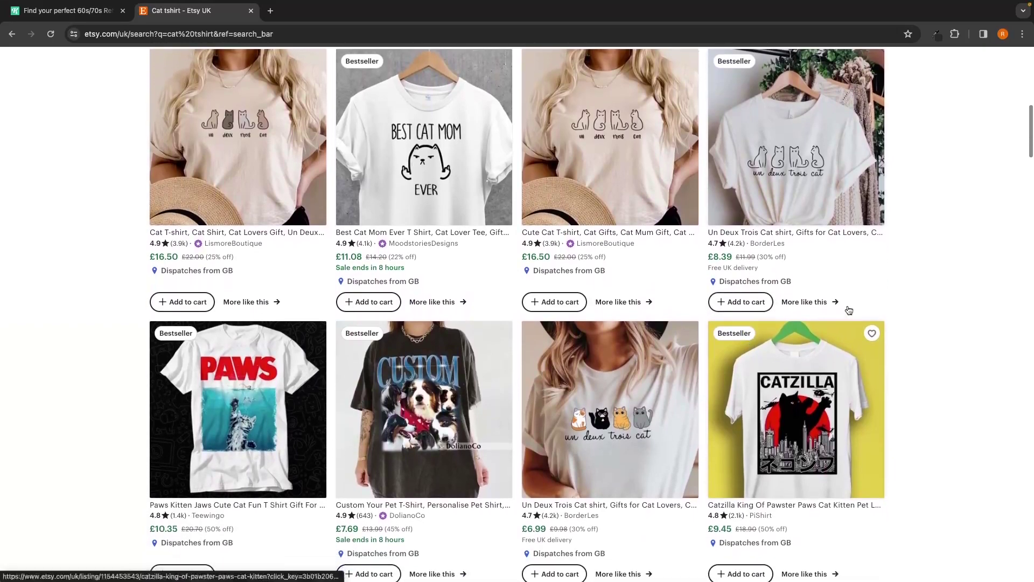
scroll(454, 139, up, 1)
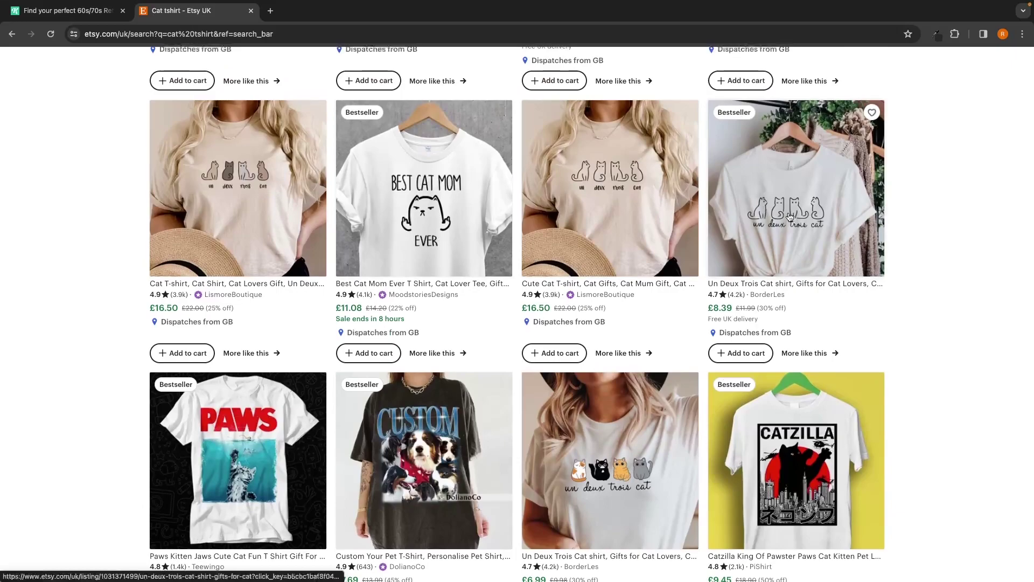
scroll(792, 218, up, 1)
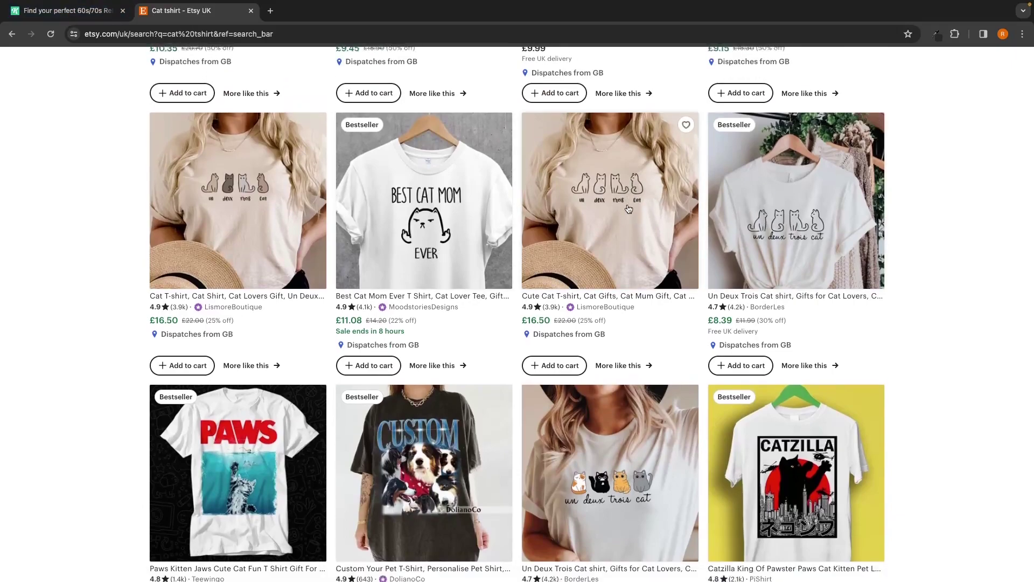
Step: Open the Trust Me I'm A Wizard T-shirt listing in a new tab, then return to Kittl
click(89, 16)
scroll(463, 307, down, 1)
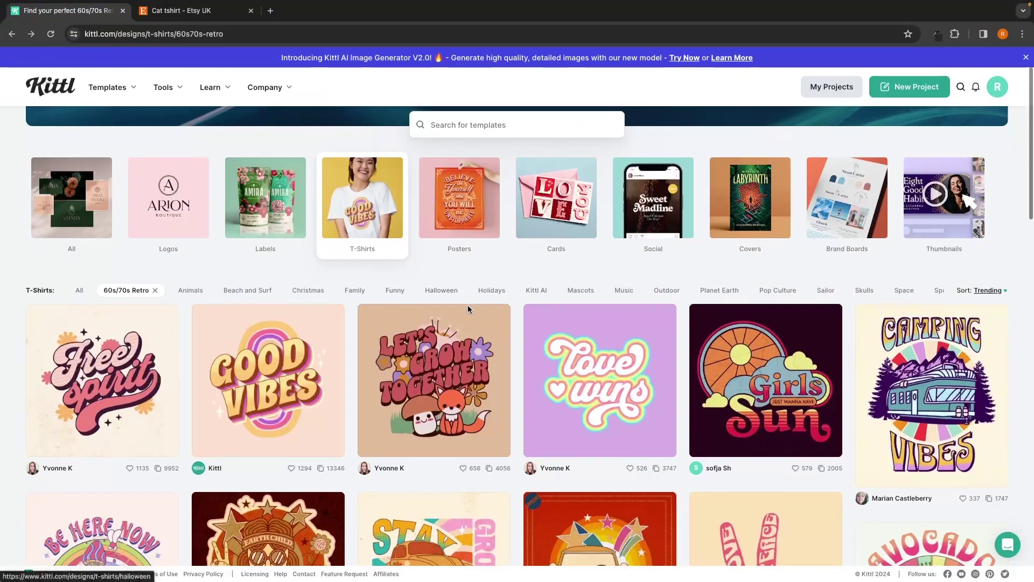
click(178, 11)
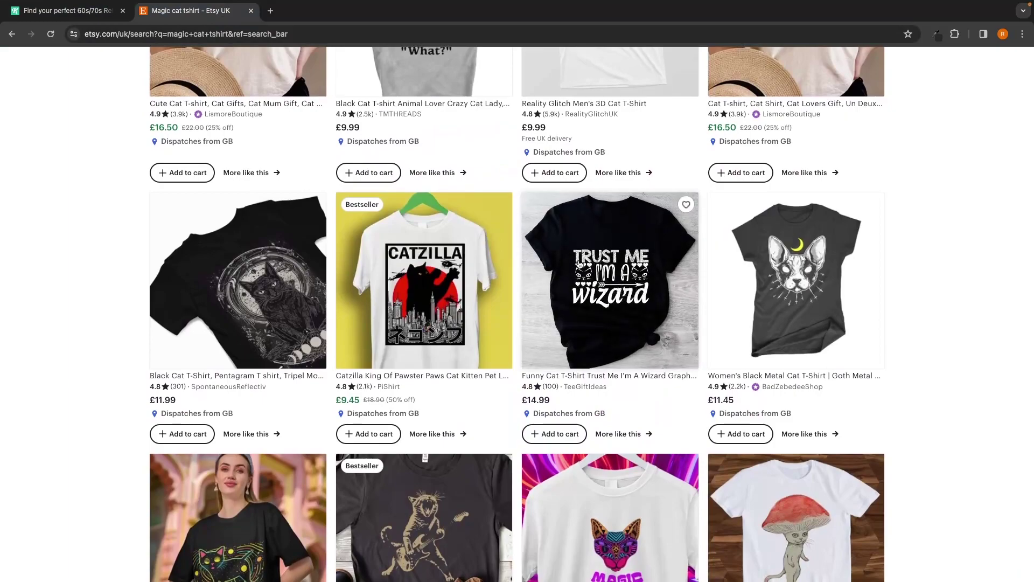
right_click(605, 278)
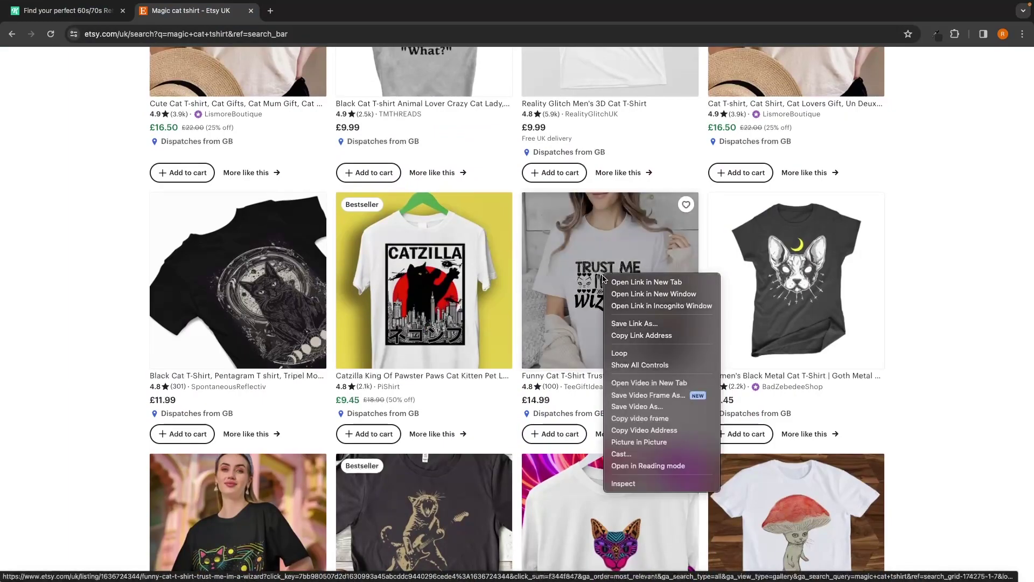
click(614, 279)
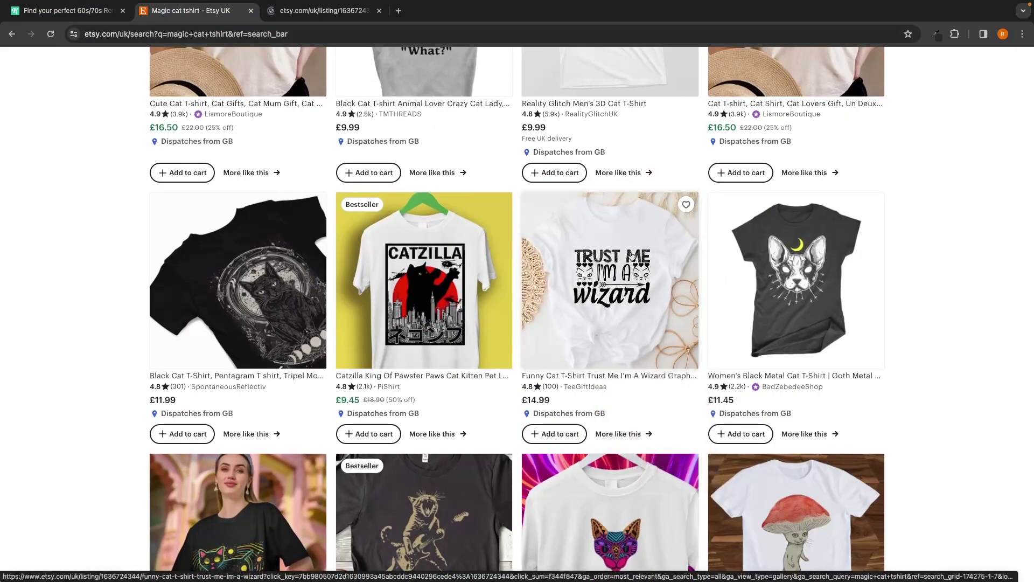
click(323, 10)
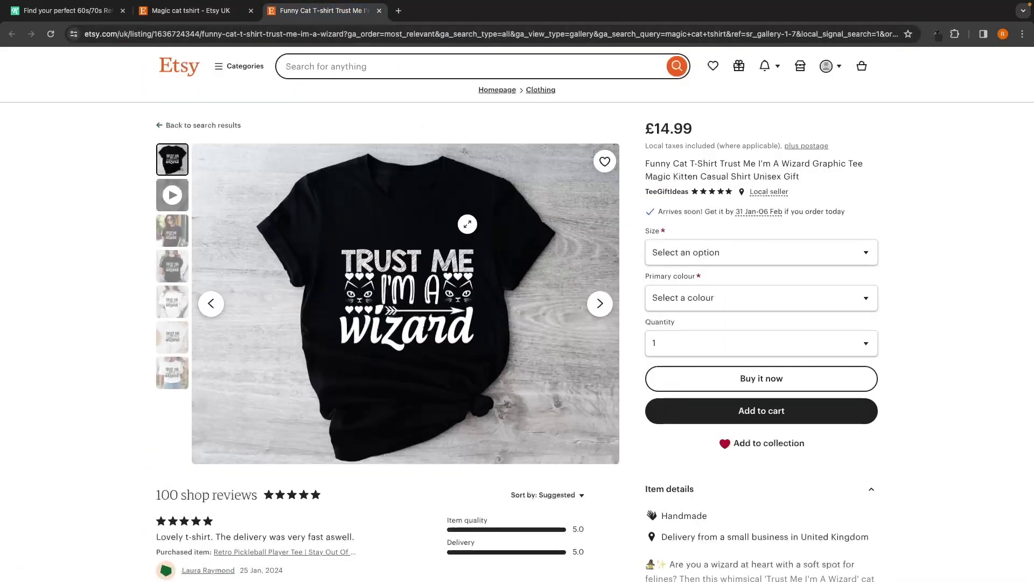
click(91, 12)
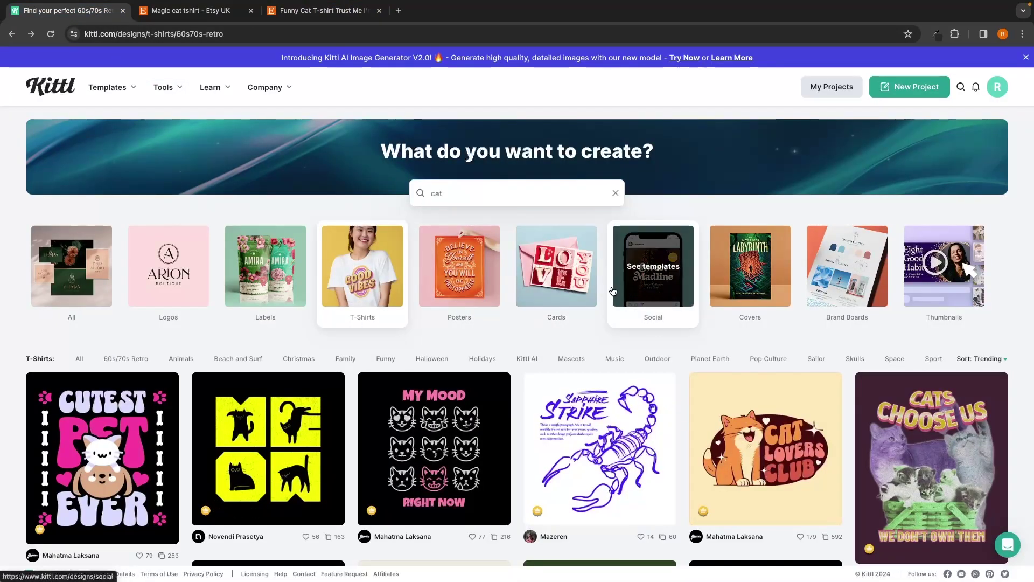
Step: Scroll down the T-shirt template grid to reach the Meowgician cat-wizard template
scroll(613, 291, down, 4)
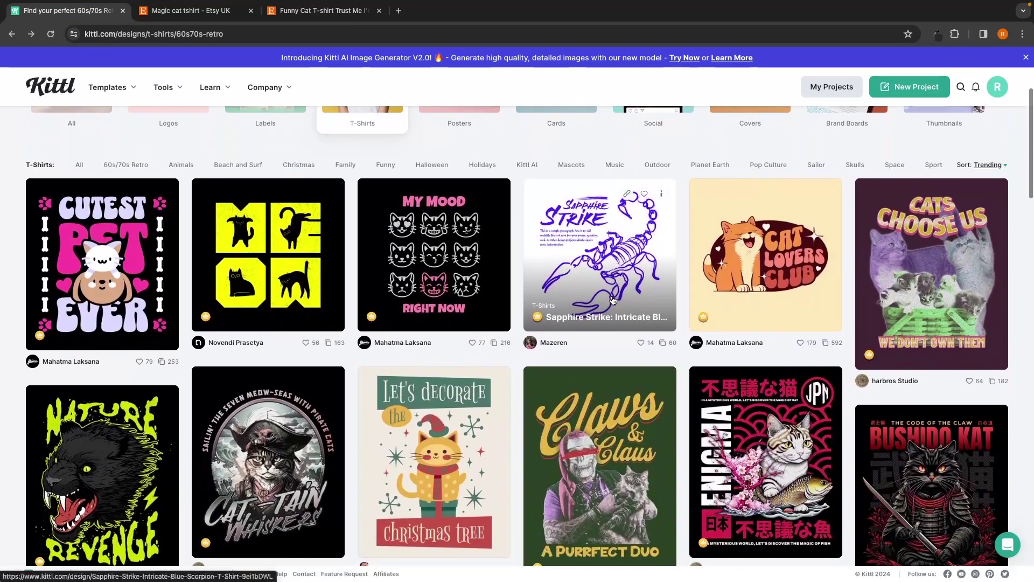
scroll(612, 300, down, 3)
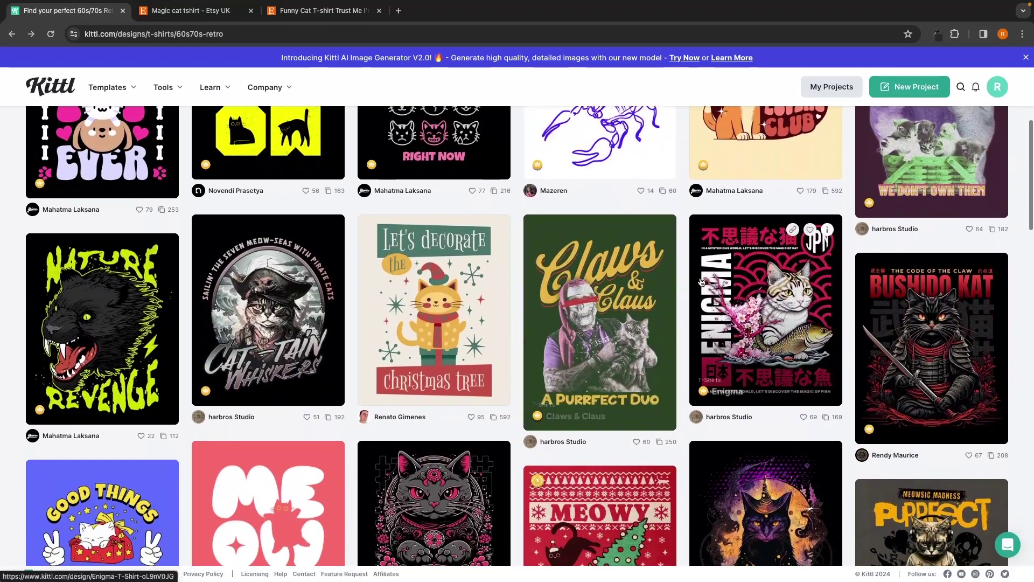
scroll(701, 281, down, 3)
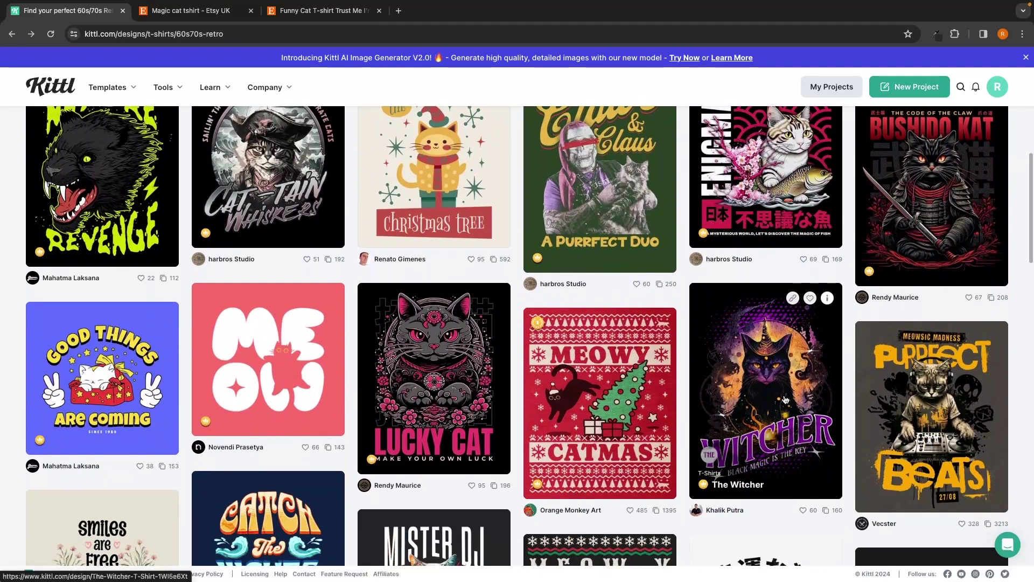
scroll(774, 347, down, 1)
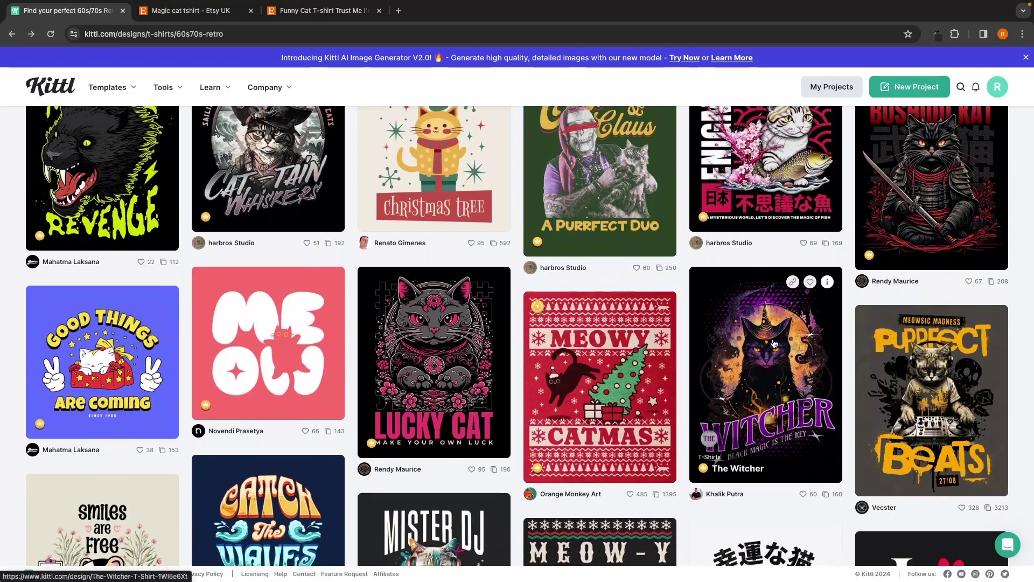
scroll(781, 360, down, 4)
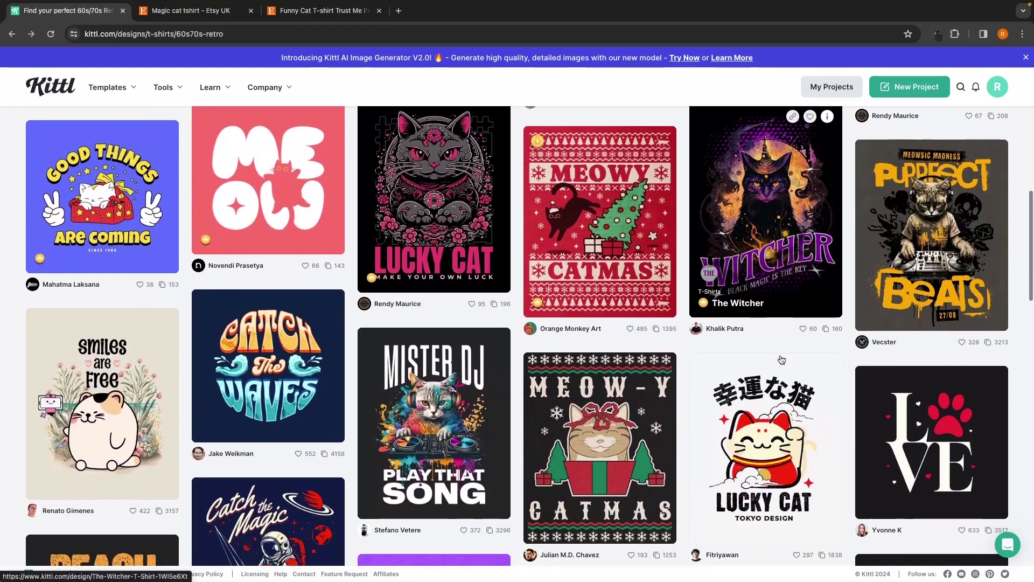
scroll(781, 360, down, 4)
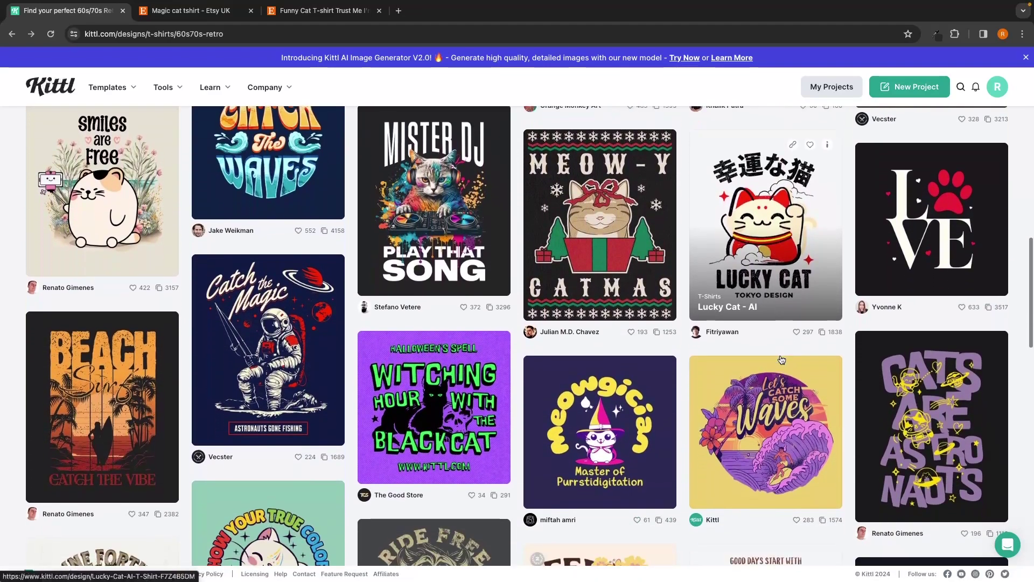
scroll(781, 360, down, 2)
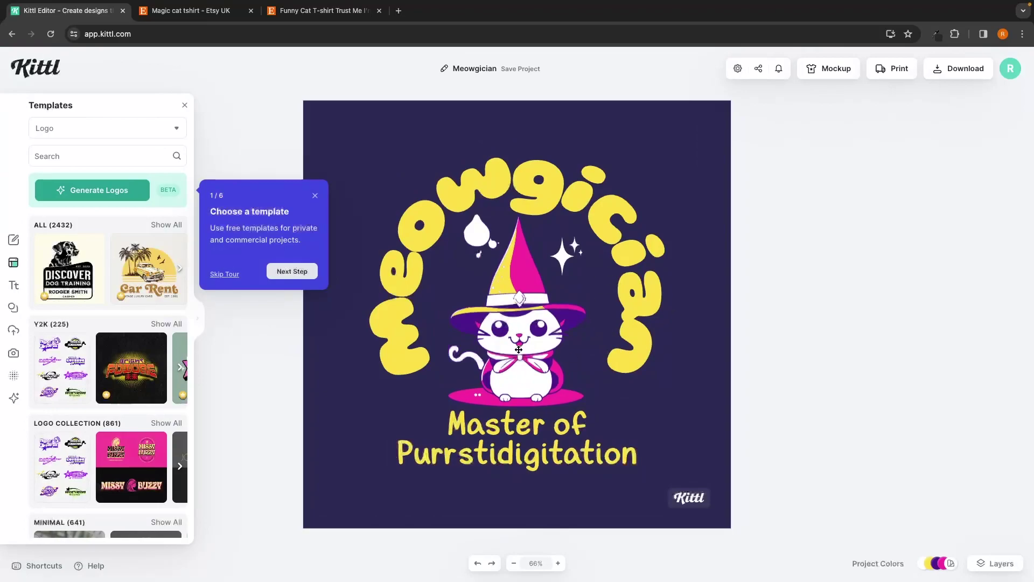
Step: Retype the curved Meowgician title as 'Trust me I'm a wizard' and enlarge its arc
key(Escape)
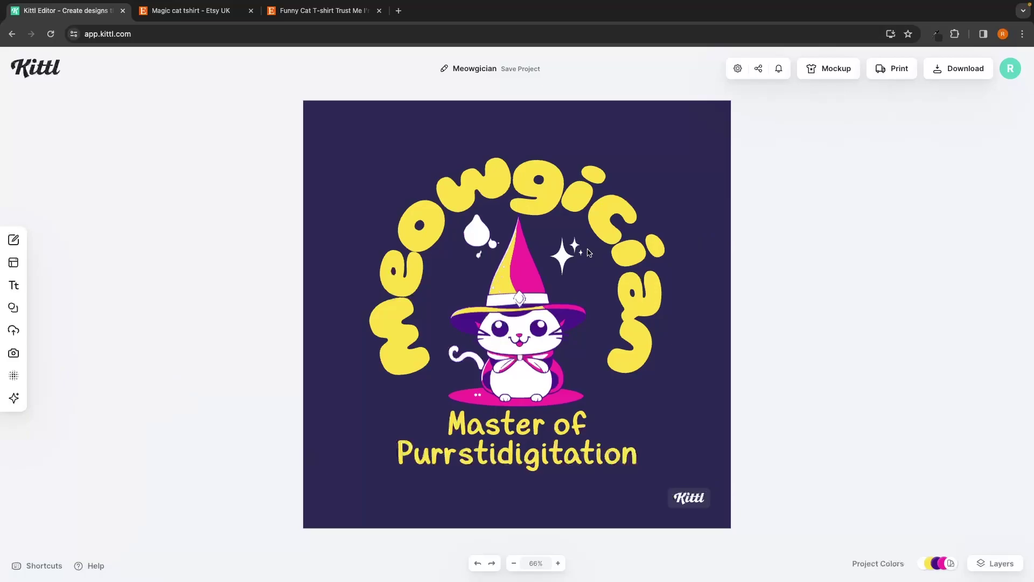
click(557, 186)
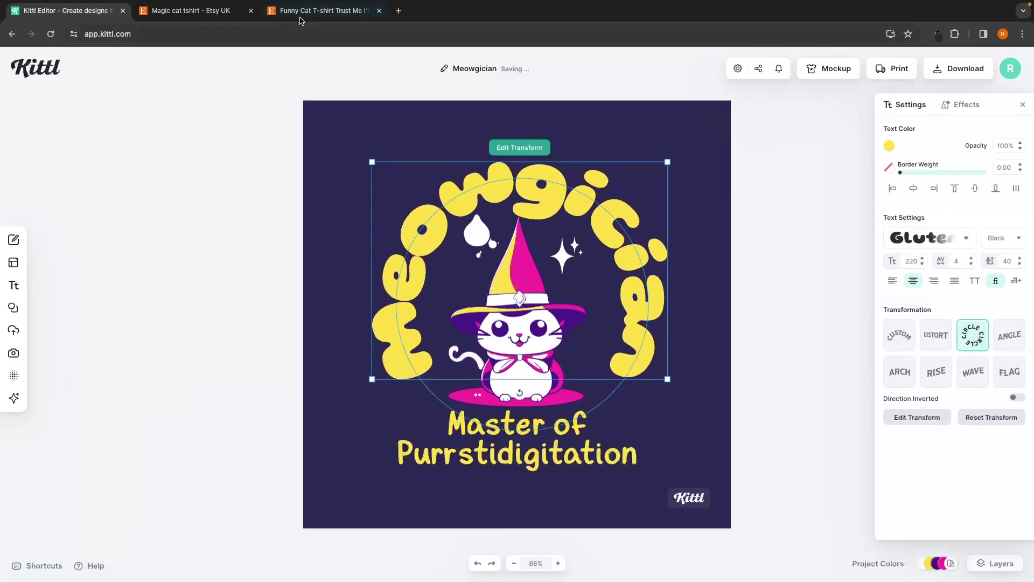
click(323, 11)
click(102, 11)
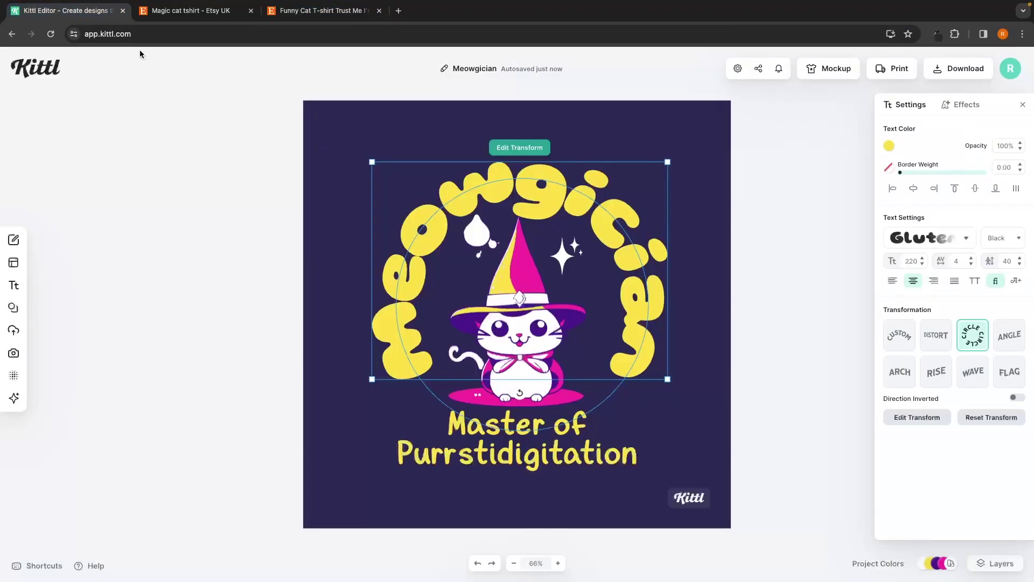
double_click(624, 225)
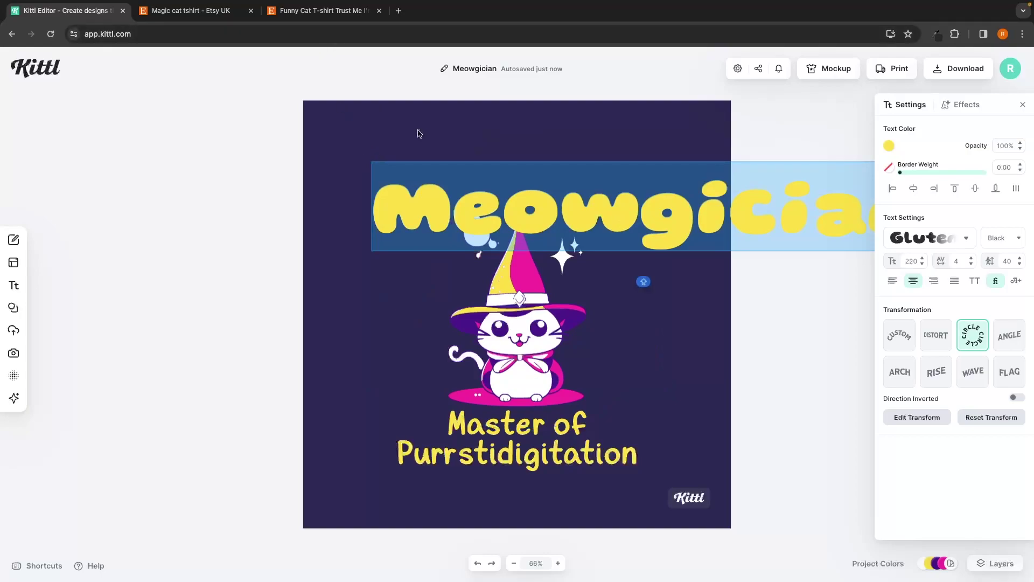
text(Trust me I'm a)
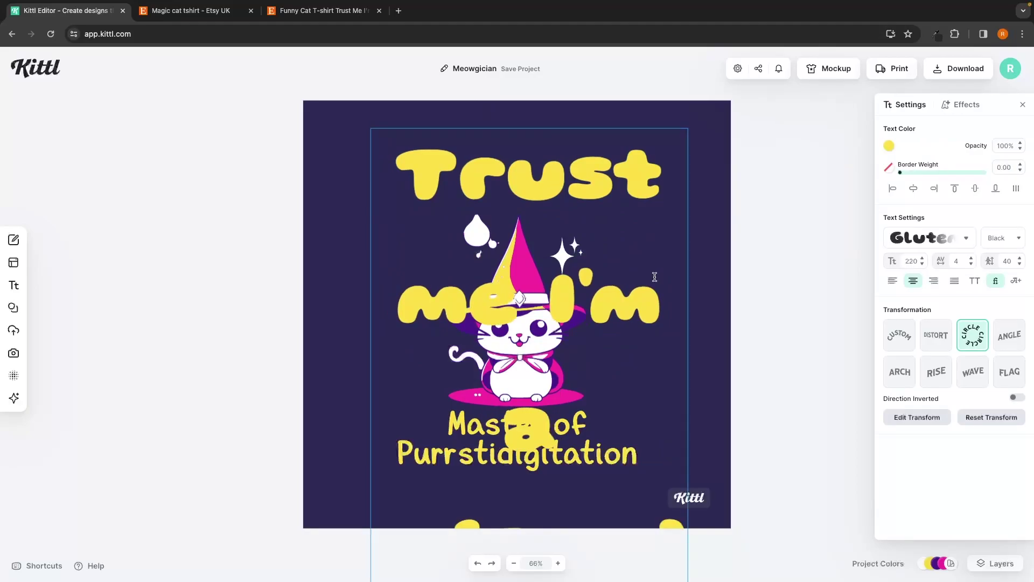
key(Escape)
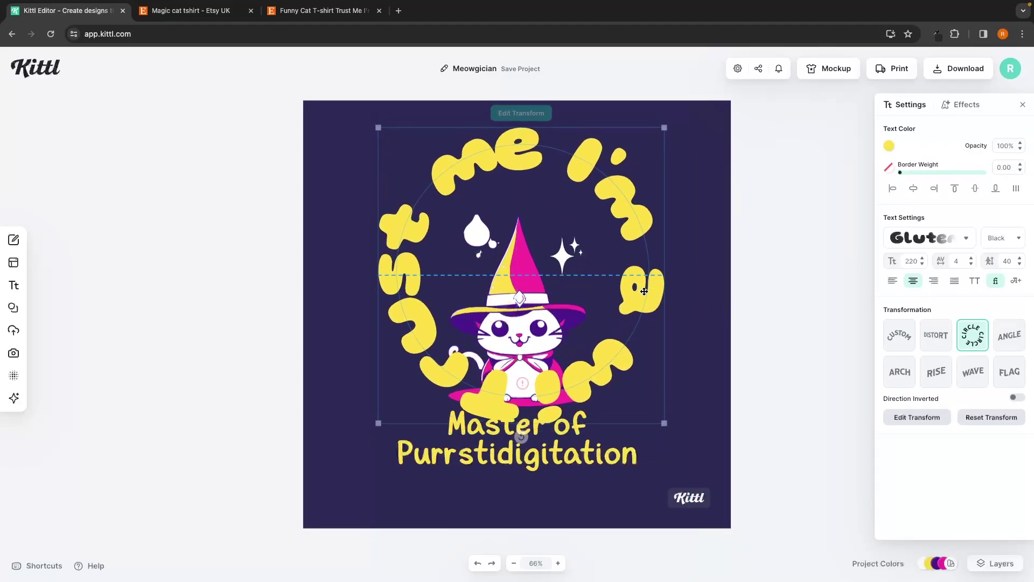
mouse_move(647, 302)
mouse_down()
mouse_move(714, 284)
mouse_move(653, 294)
mouse_up()
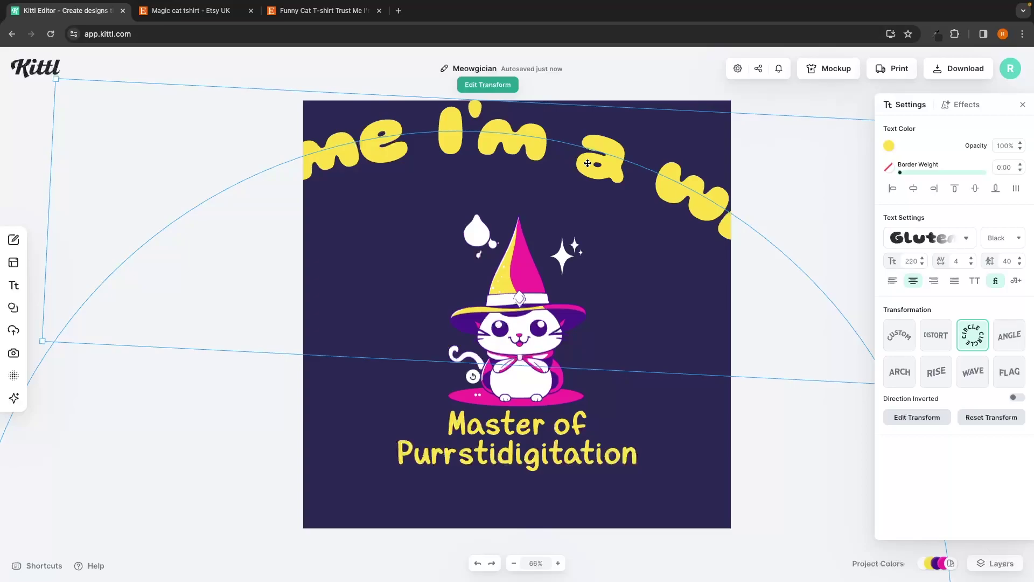
Step: Turn the slogan into a custom path and place a smaller 'Trust me' at the top-left
click(898, 348)
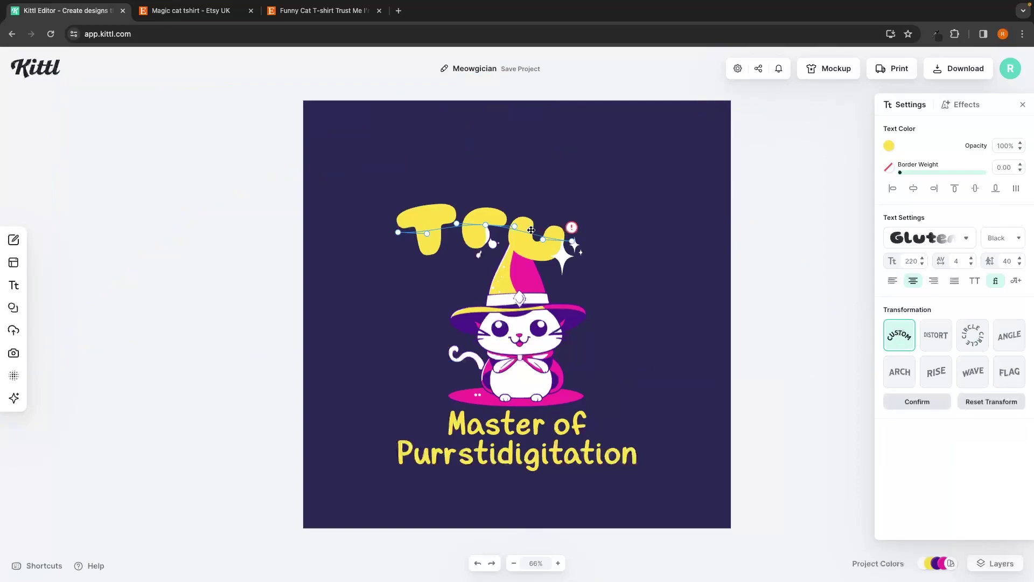
drag(523, 222, 722, 174)
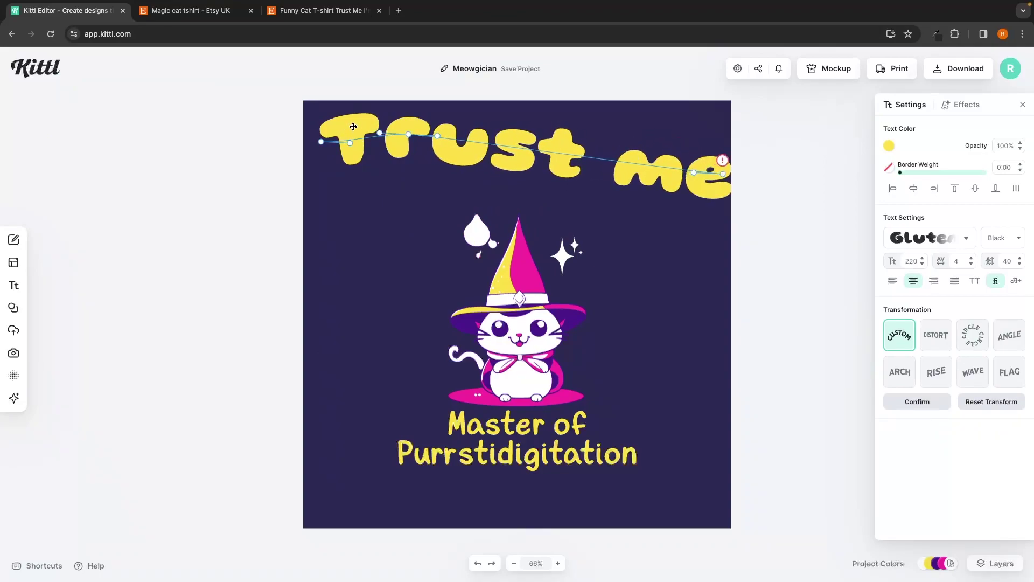
drag(354, 126, 345, 132)
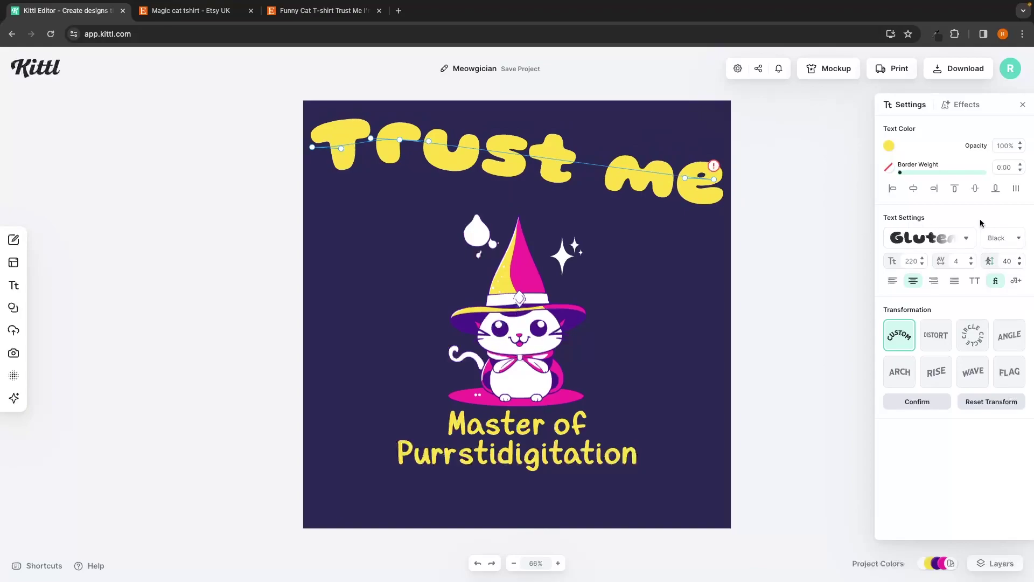
click(922, 264)
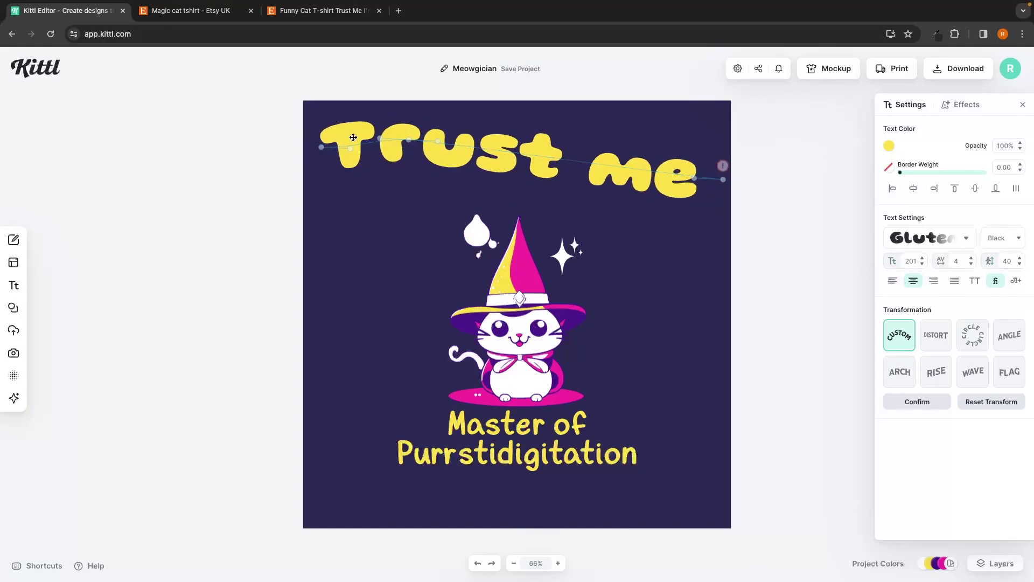
drag(353, 137, 355, 143)
key(Escape)
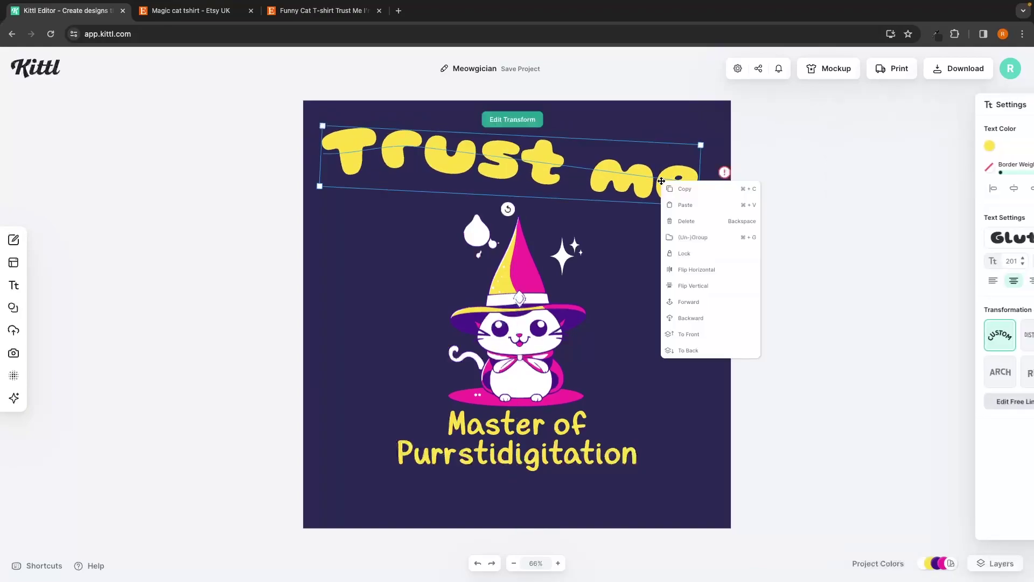
Step: Paste a duplicate of the slogan and cut it down to 'I'm a wizard'
click(681, 187)
right_click(682, 296)
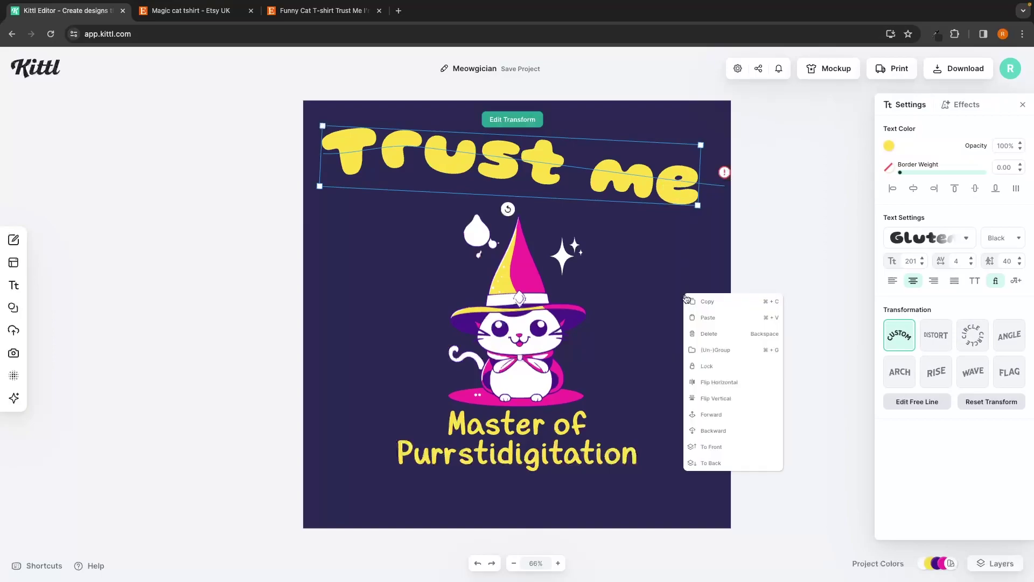
click(706, 318)
double_click(633, 340)
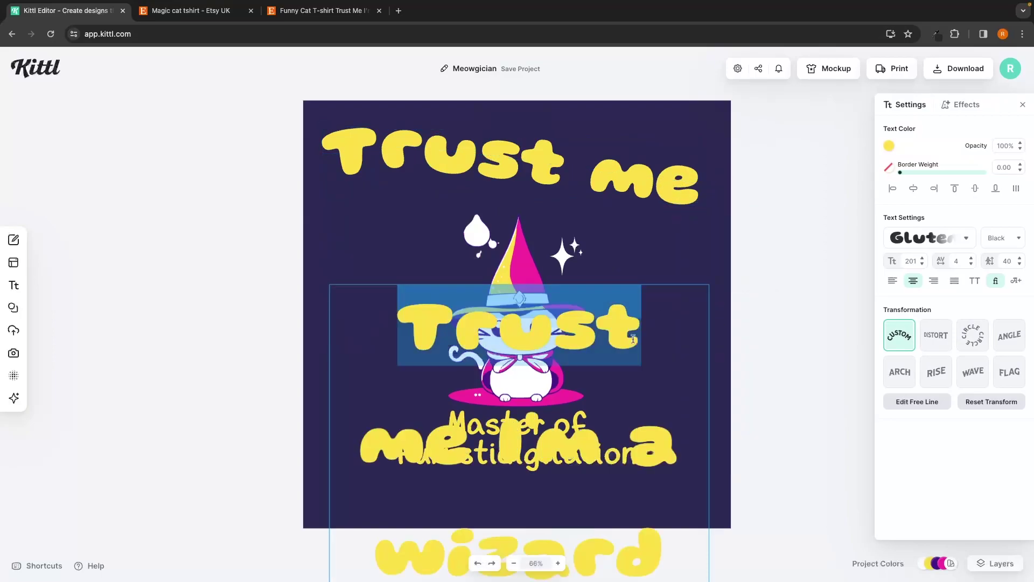
shift+click(496, 438)
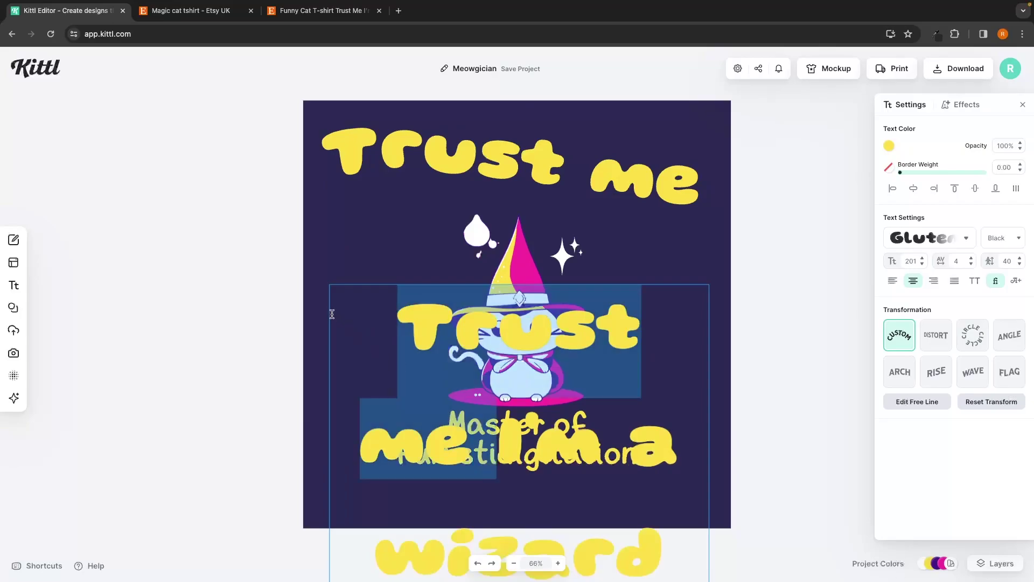
key(BackSpace)
key(Escape)
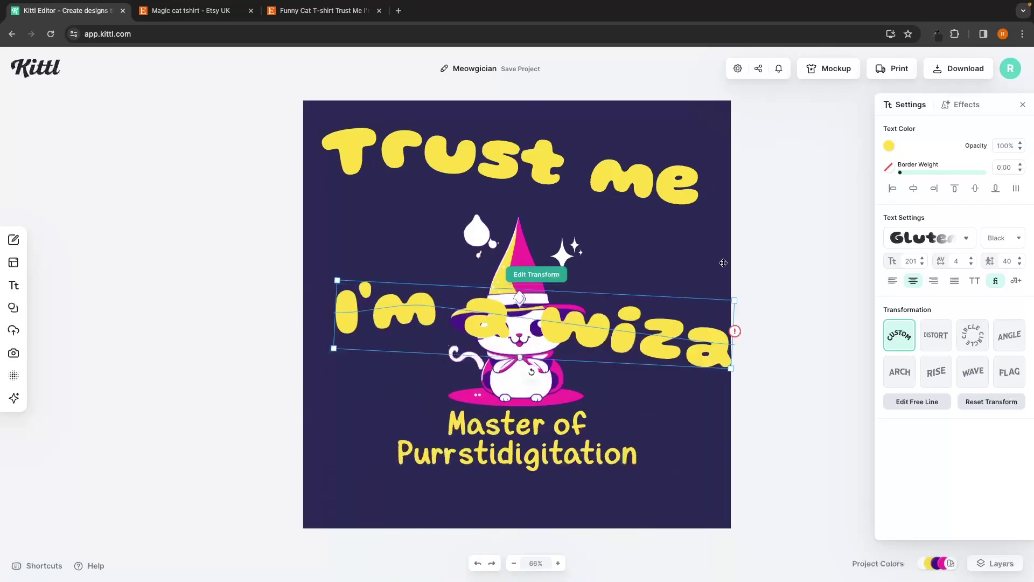
drag(617, 336, 588, 333)
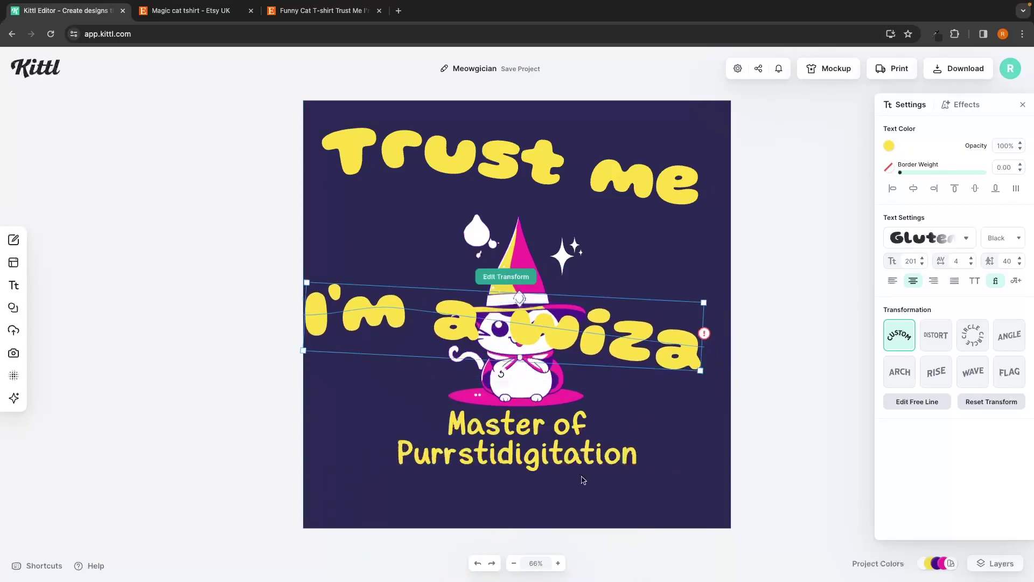
Step: Delete 'Master of Purrstidigitation' and fit I'M A WIZARD on one line below the cat
click(578, 462)
key(BackSpace)
click(624, 331)
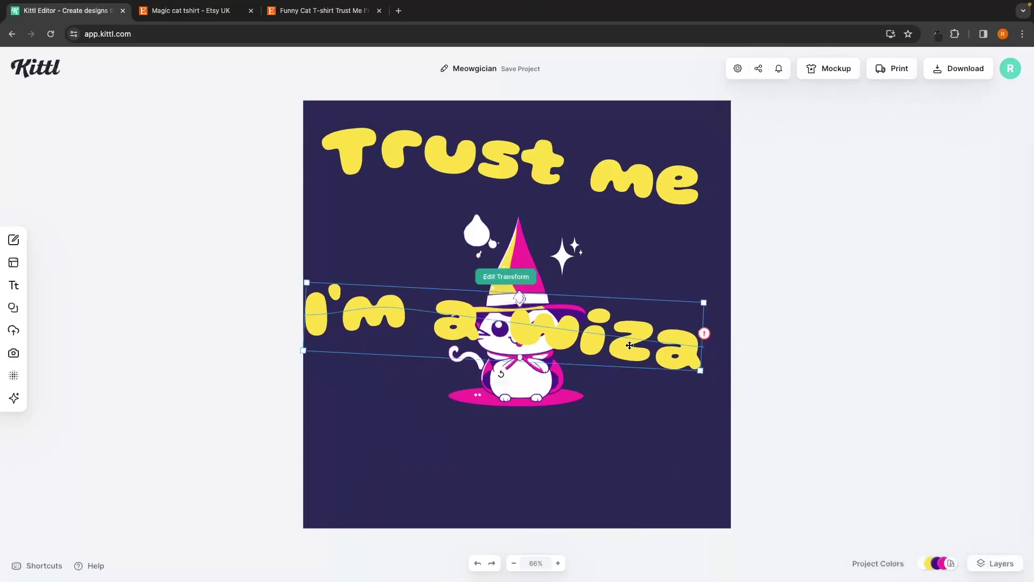
drag(624, 332, 587, 437)
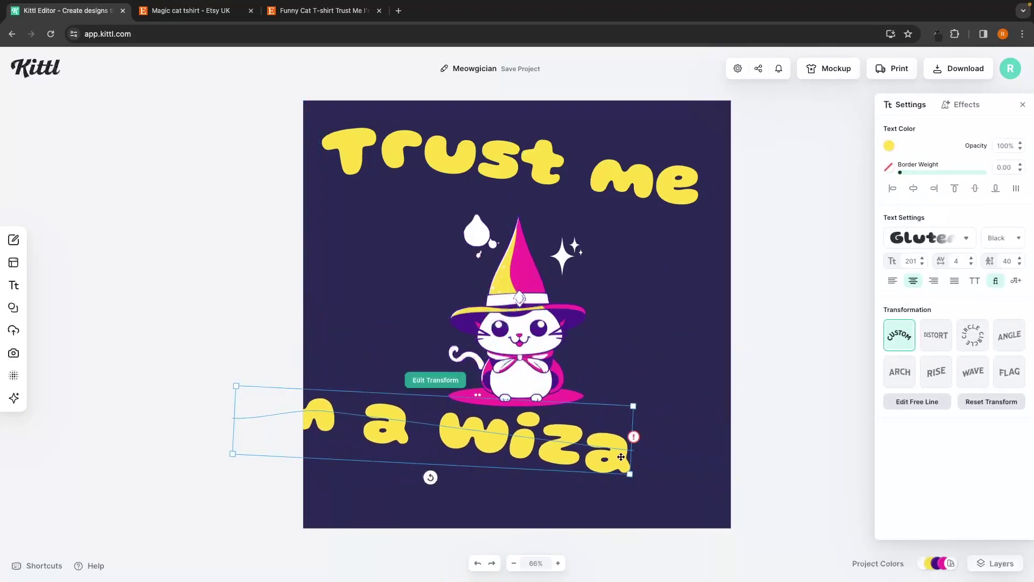
click(668, 427)
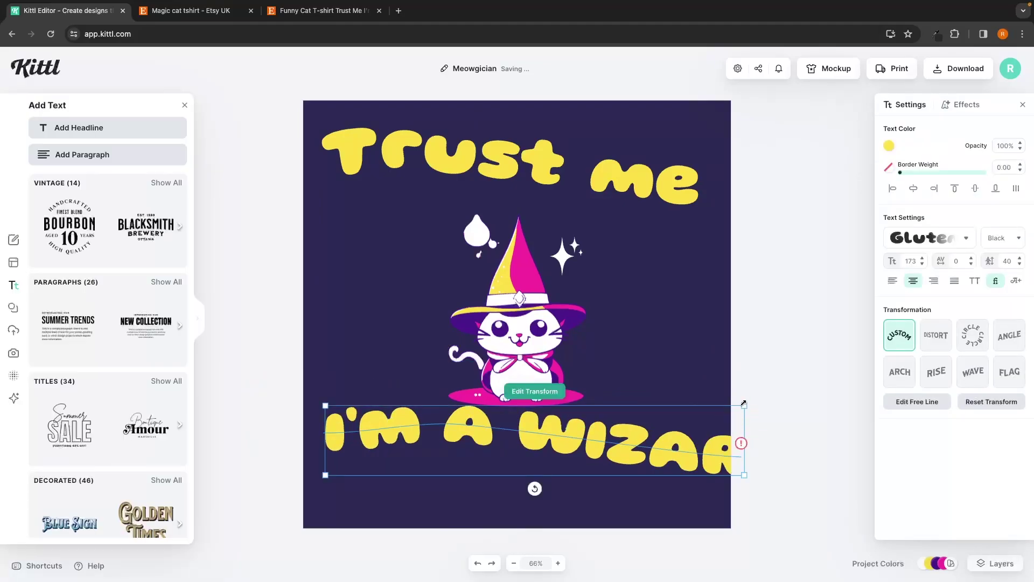
drag(743, 403, 696, 413)
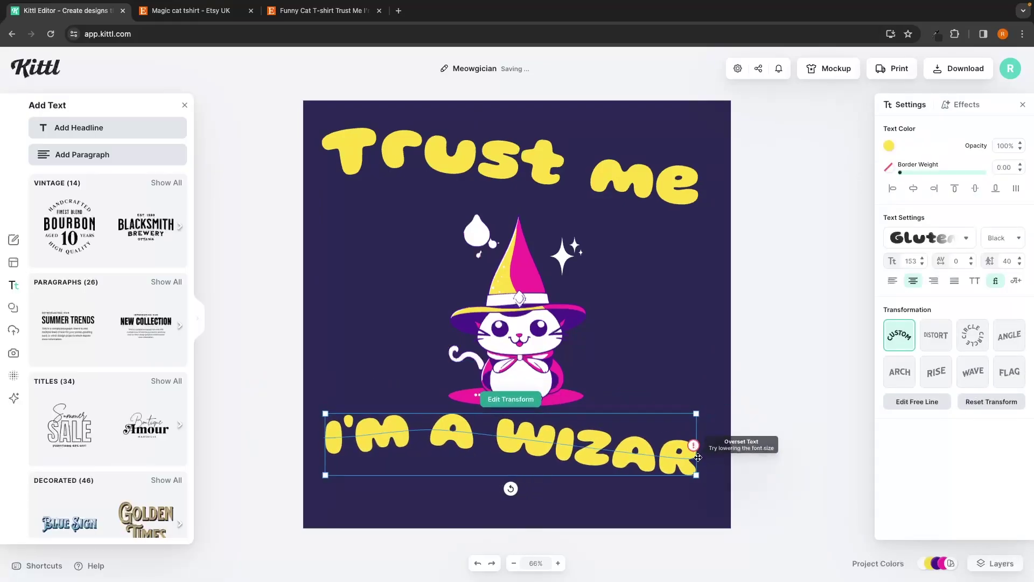
drag(698, 457, 706, 455)
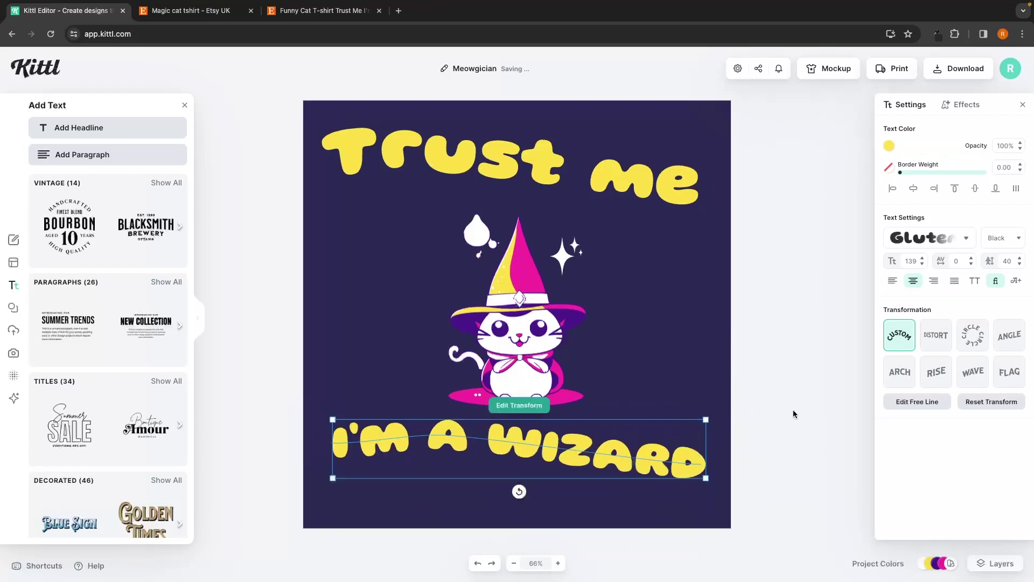
Step: Bend the wizard text's free-line path so WIZARD arcs gently upward
click(917, 401)
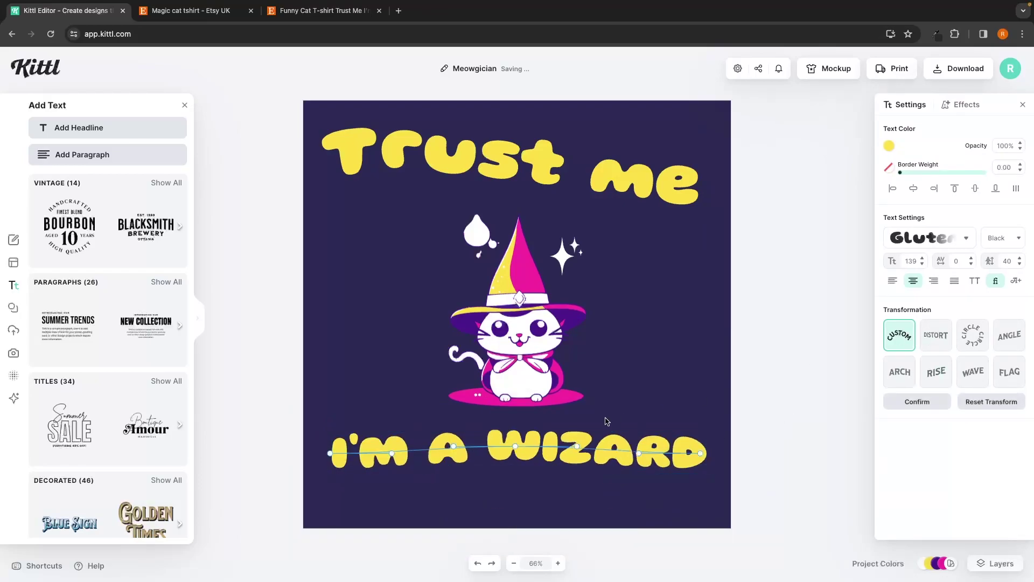
drag(578, 446, 582, 421)
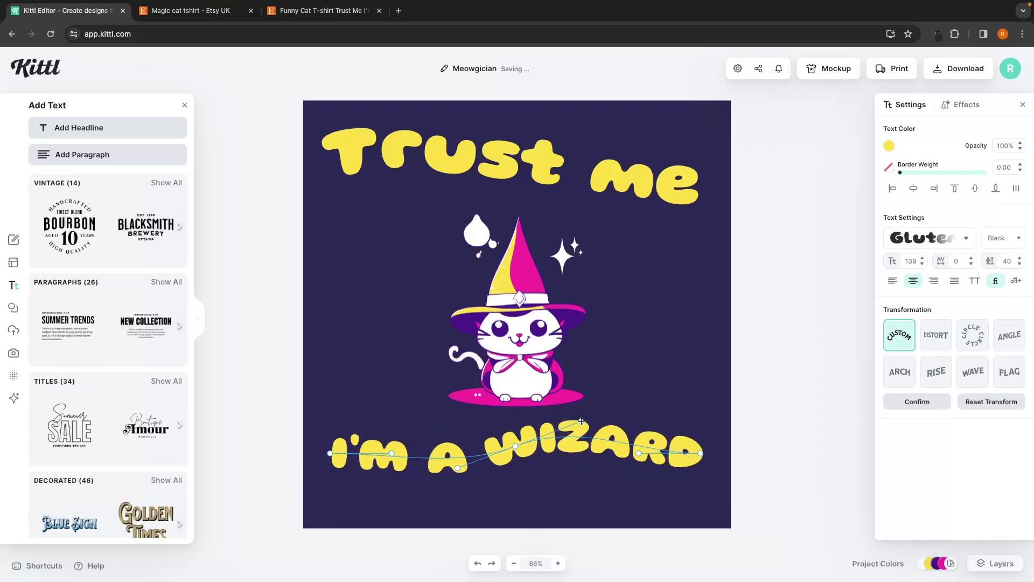
click(568, 260)
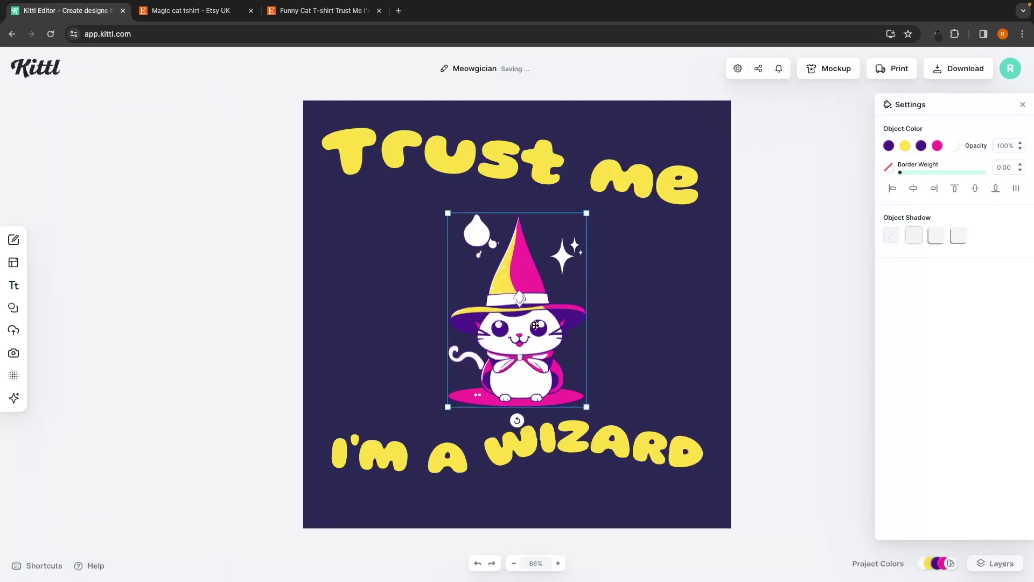
Step: Search the Elements library for 'cat wizard' and scroll through the results
click(16, 308)
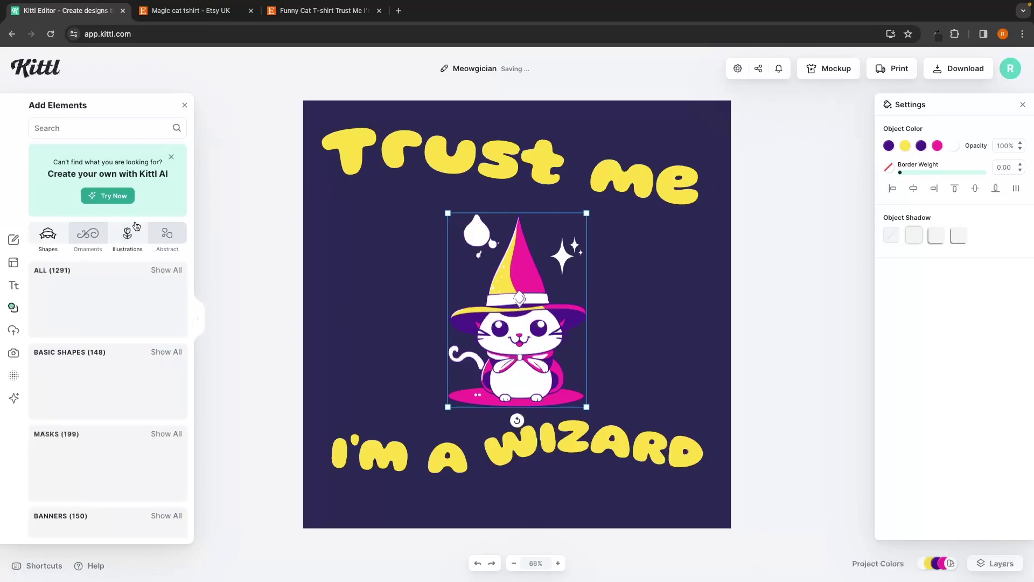
click(78, 123)
text(CAT)
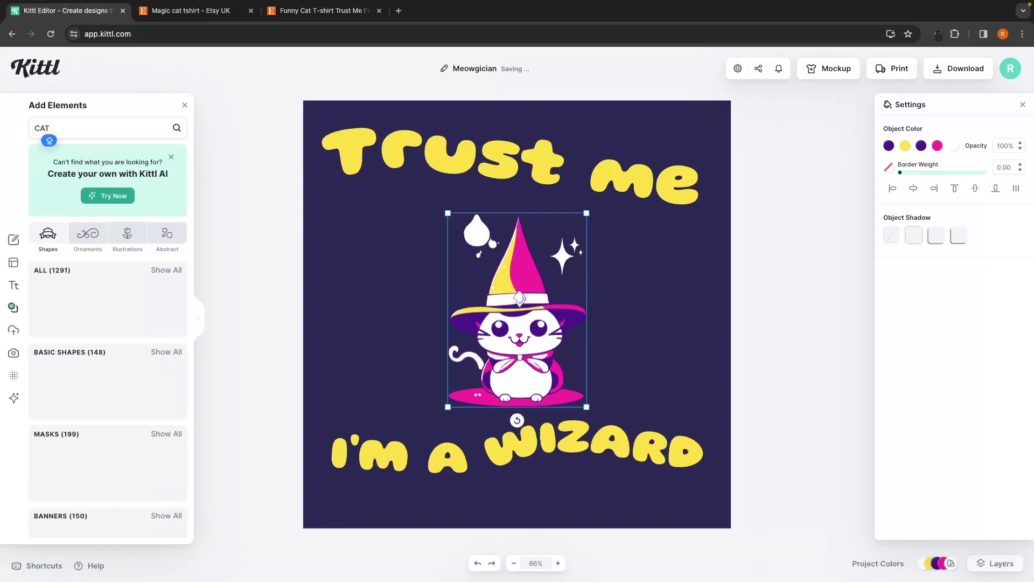
key(BackSpace)
key(BackSpace)
key(BackSpace)
text(cat wizard)
key(Return)
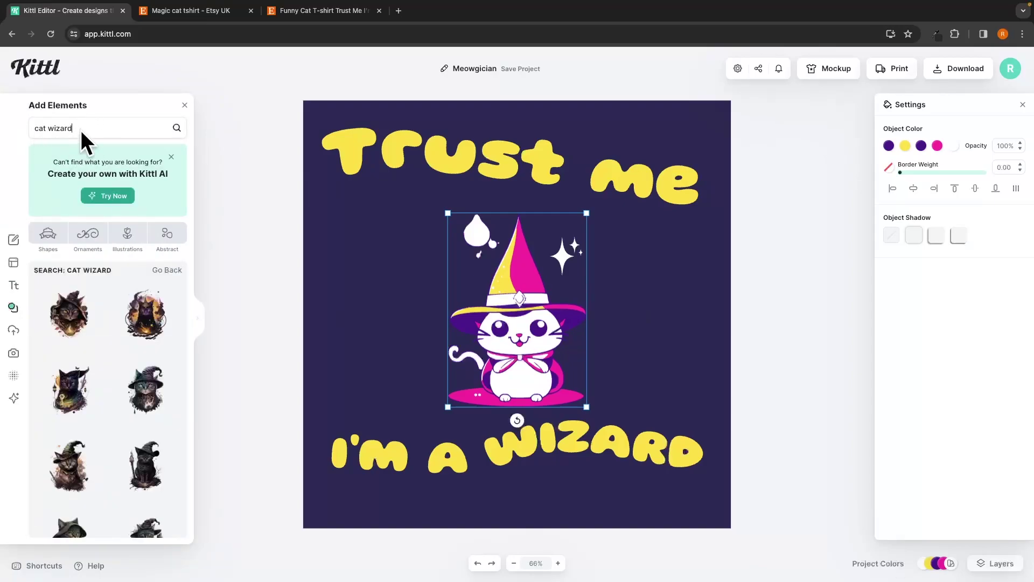
scroll(174, 428, down, 6)
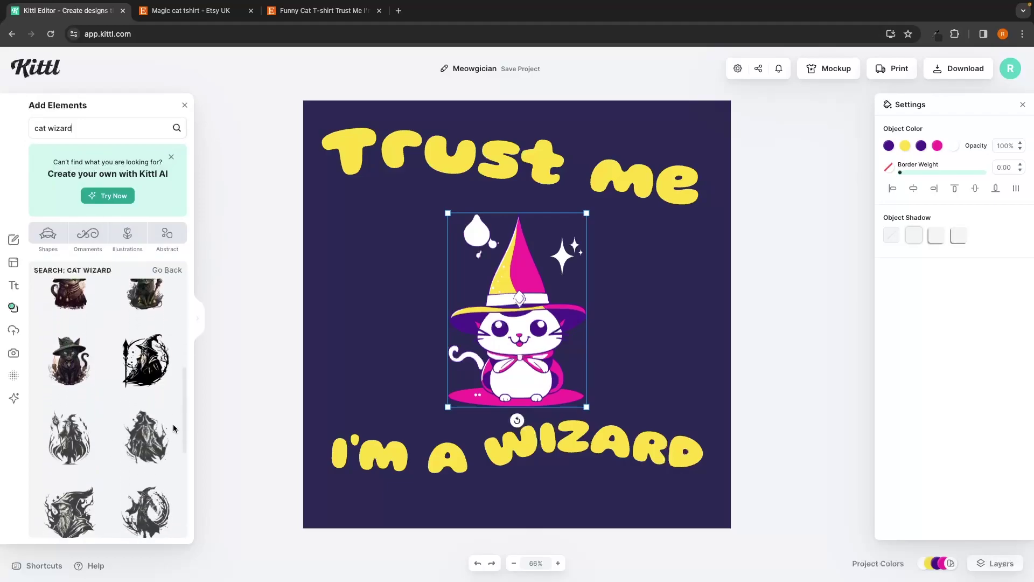
scroll(174, 429, down, 6)
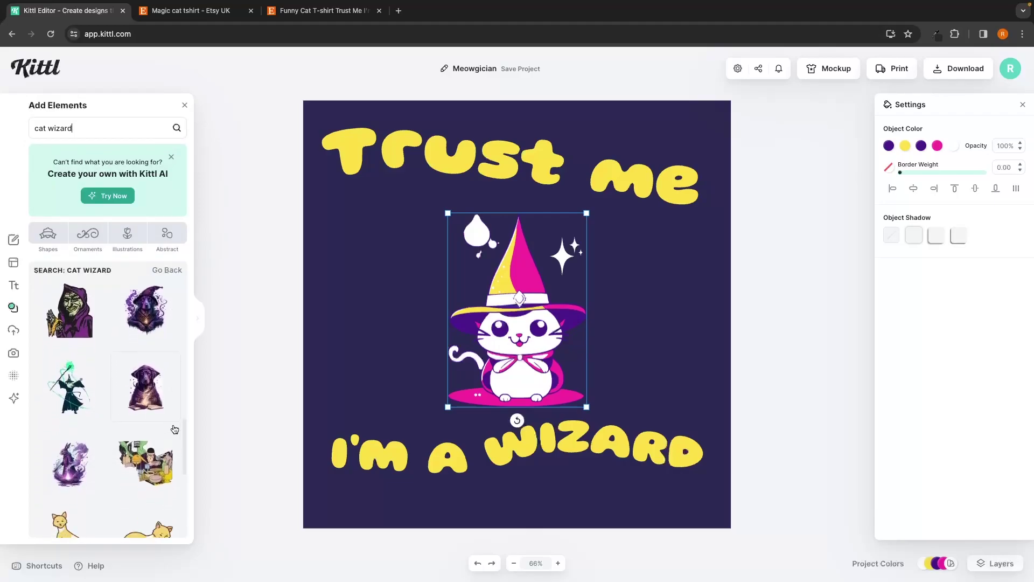
scroll(175, 429, down, 1)
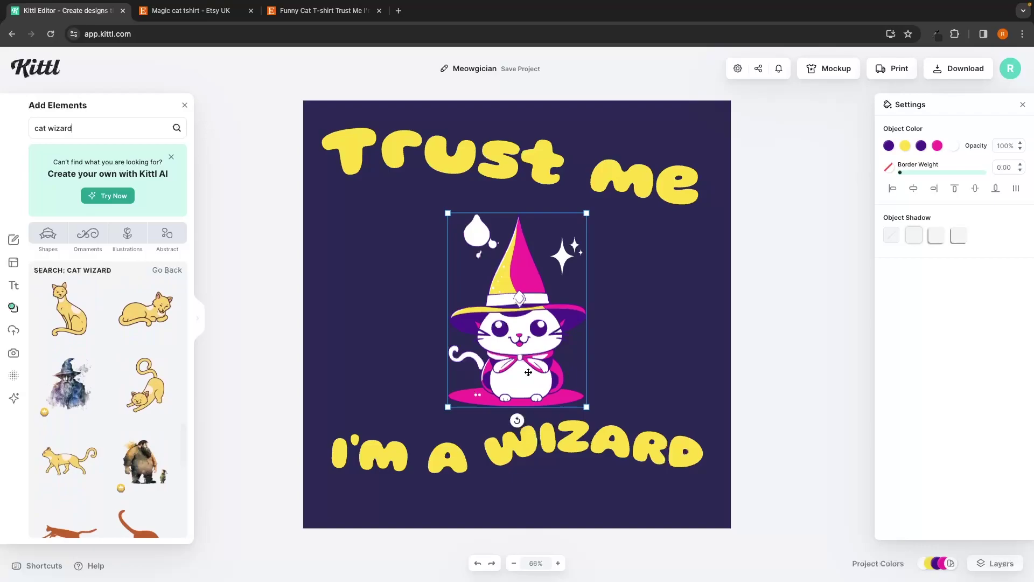
scroll(142, 406, down, 8)
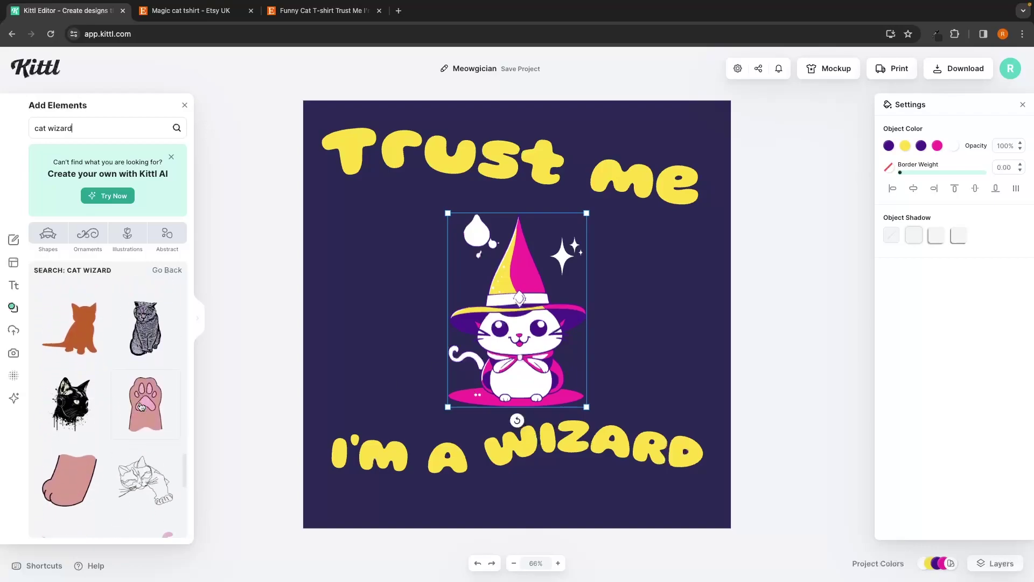
scroll(141, 407, down, 10)
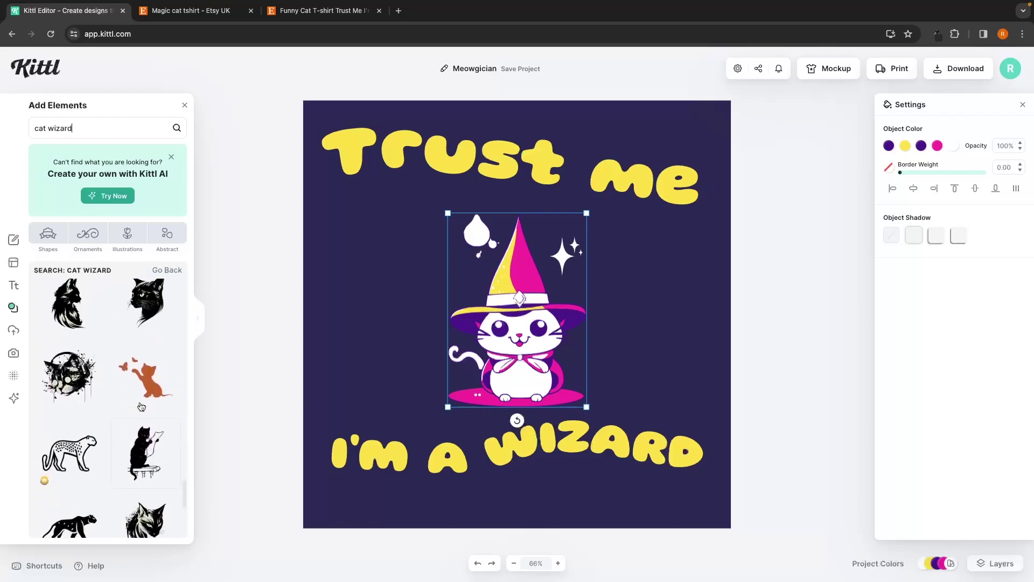
scroll(141, 407, down, 10)
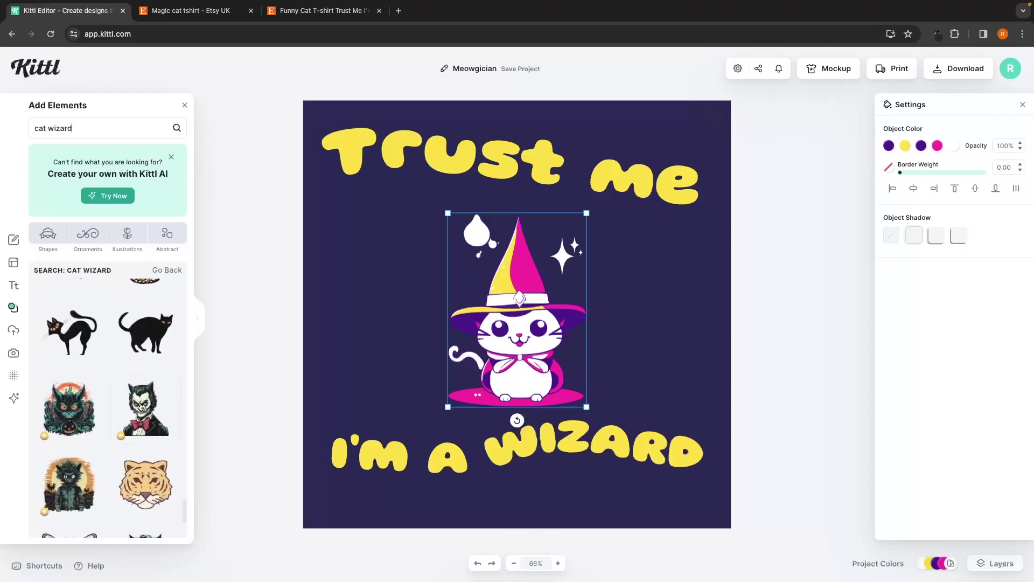
scroll(141, 407, down, 10)
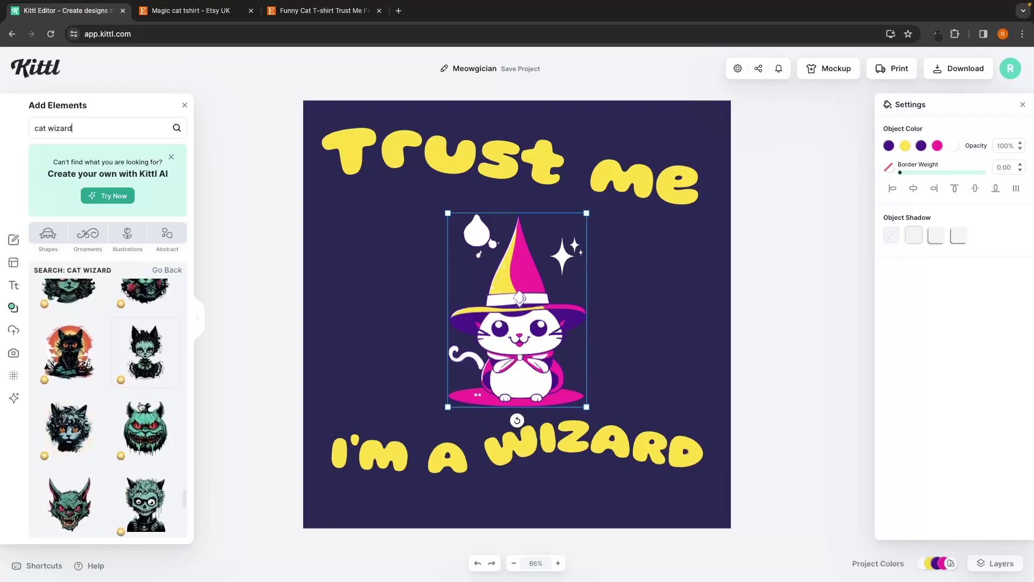
scroll(141, 407, down, 1)
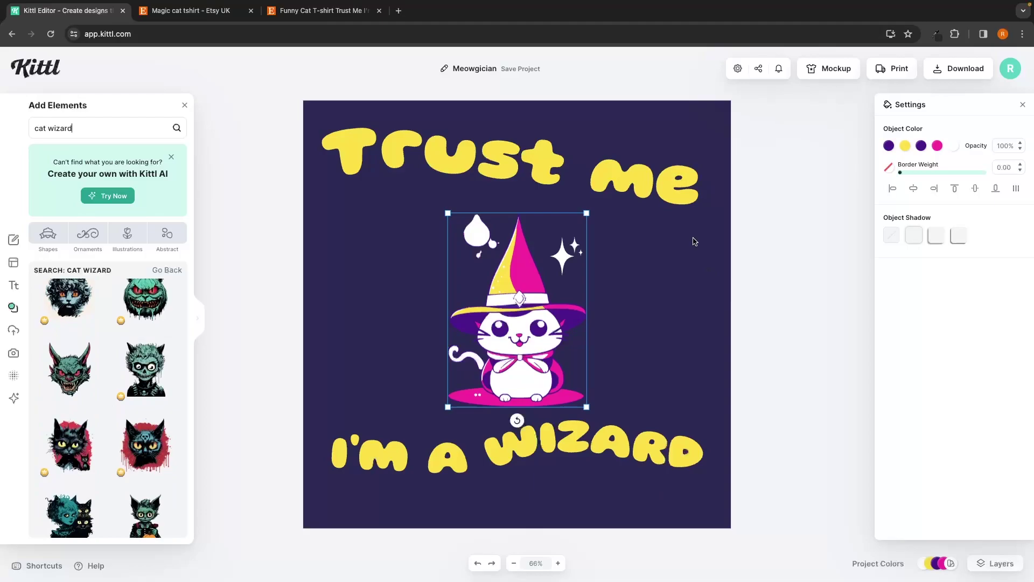
click(681, 225)
Step: Try the Boxpot font on 'Trust me', then settle on Aclonica
click(692, 194)
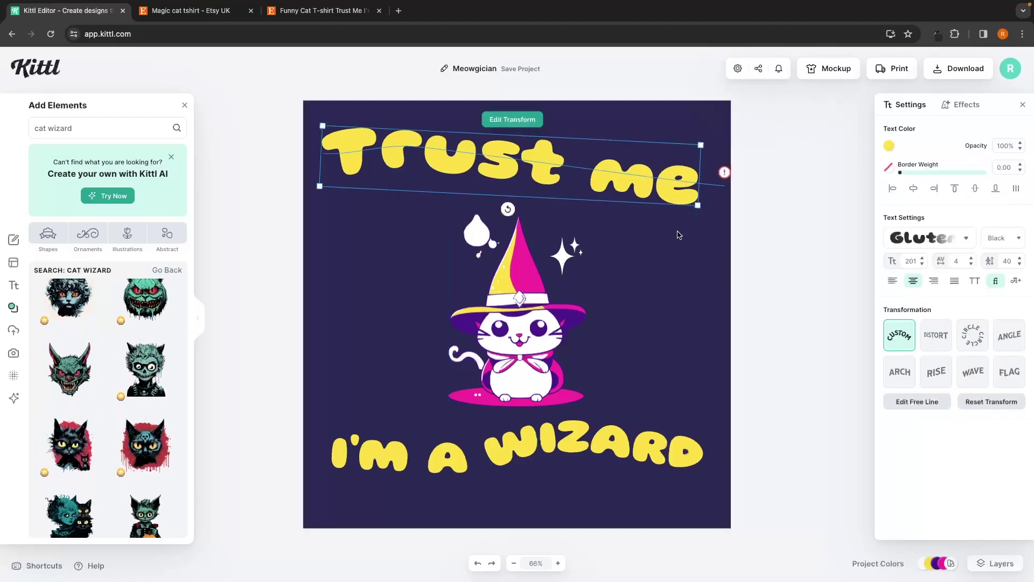
click(968, 246)
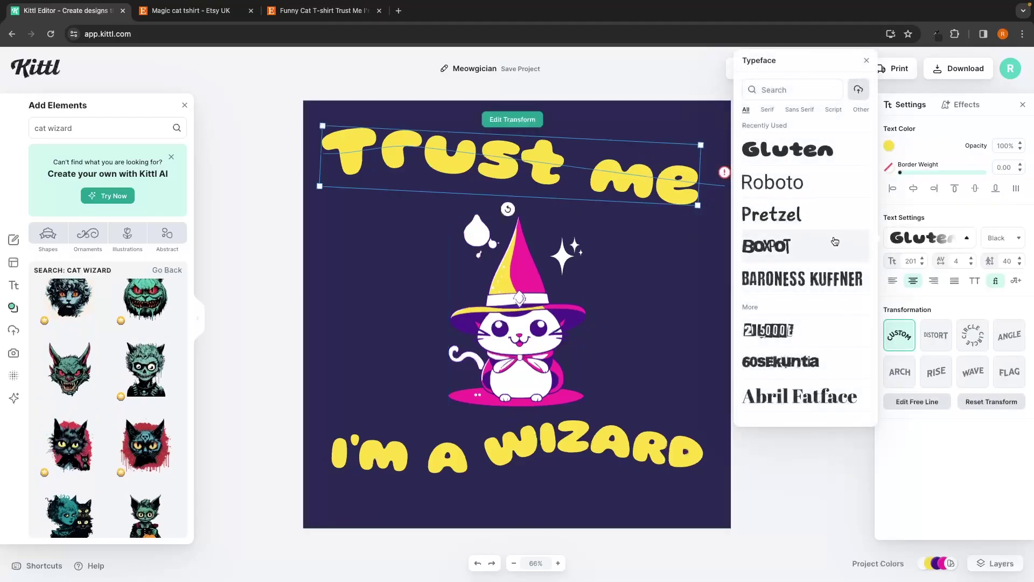
click(846, 243)
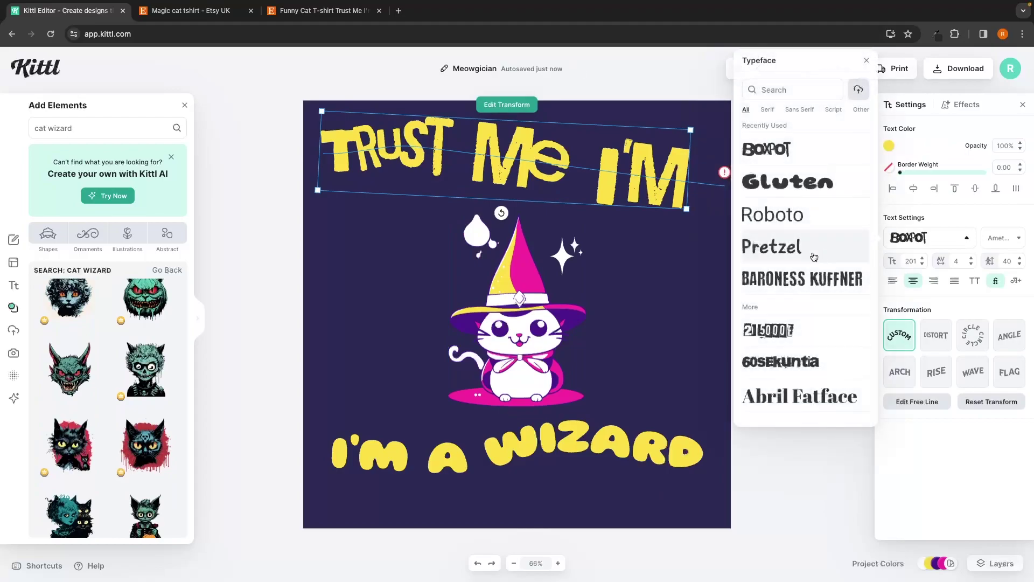
scroll(810, 256, down, 3)
scroll(809, 259, down, 1)
click(768, 206)
scroll(862, 263, down, 2)
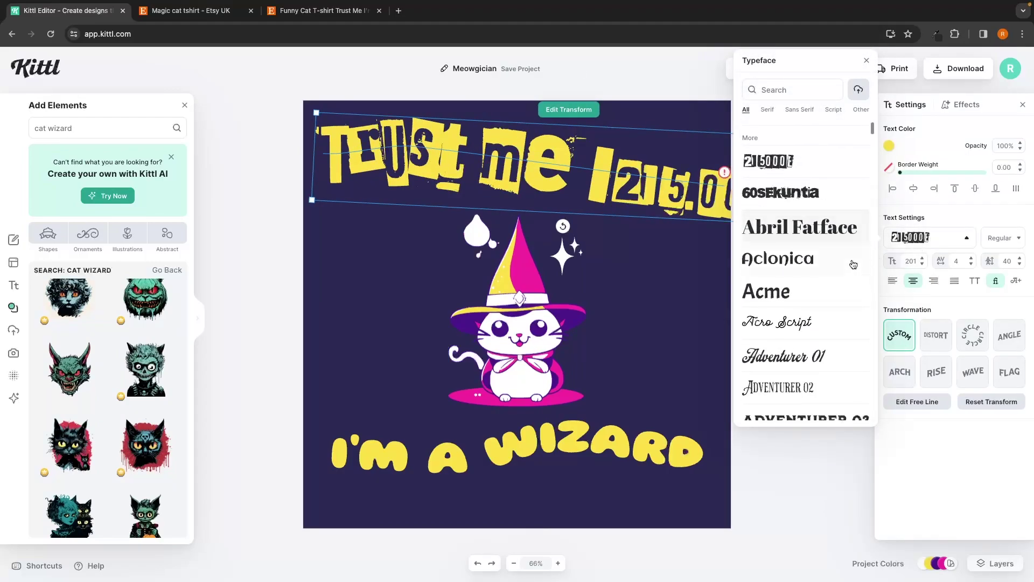
click(809, 273)
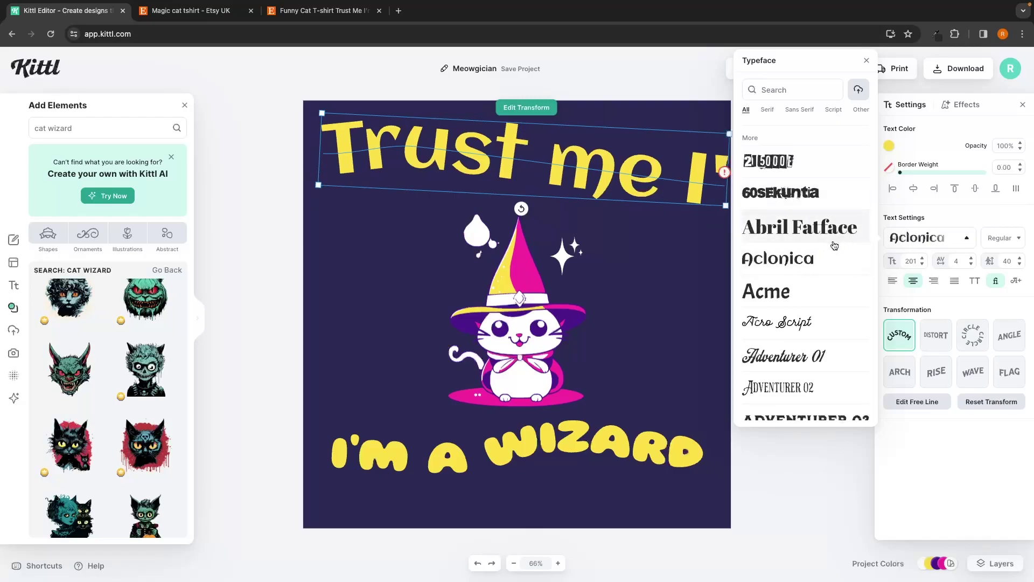
click(612, 243)
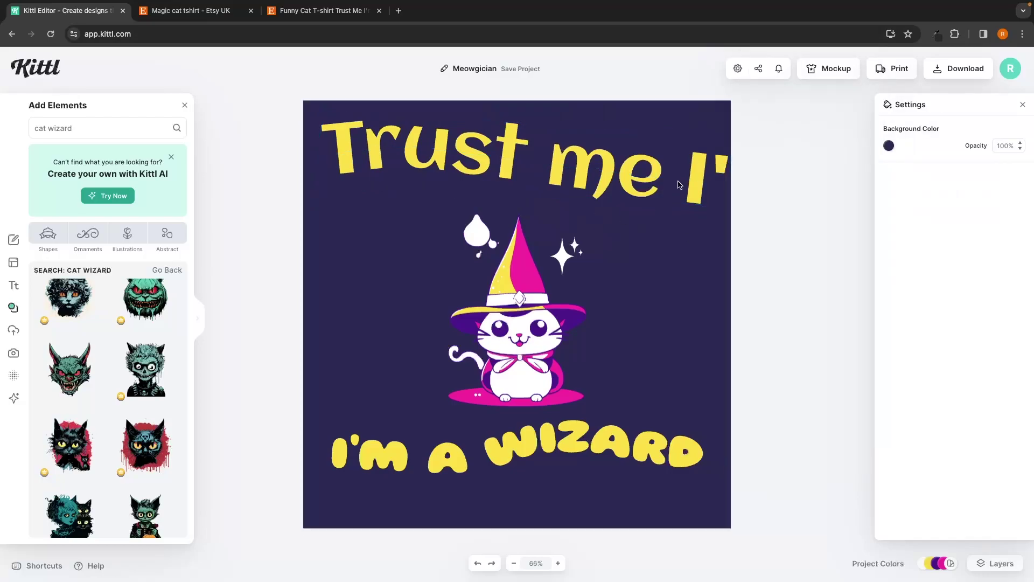
Step: Nudge 'Trust me' and step its font size down to 184
drag(695, 182, 694, 186)
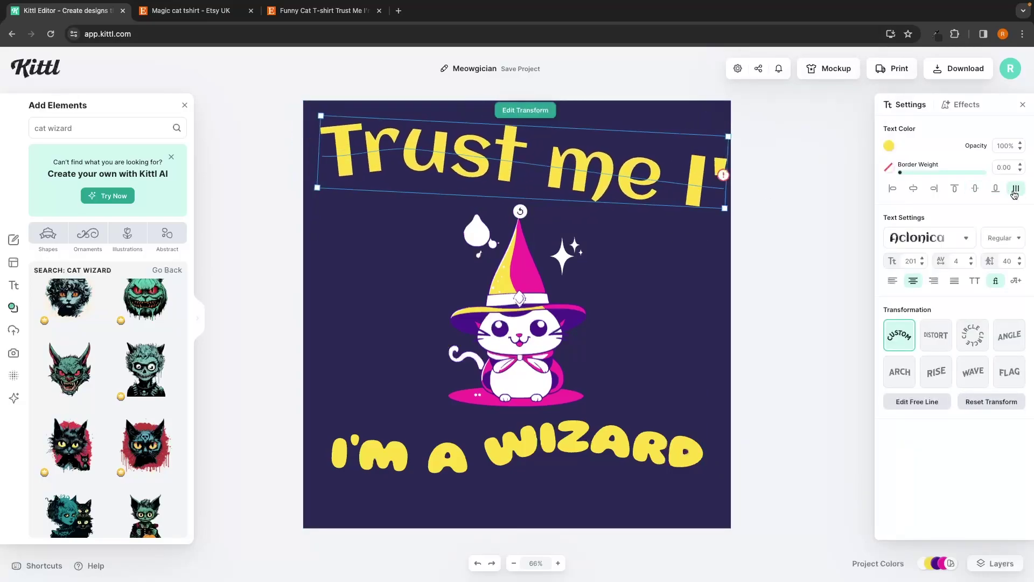
click(922, 264)
click(922, 264)
click(922, 264)
click(923, 263)
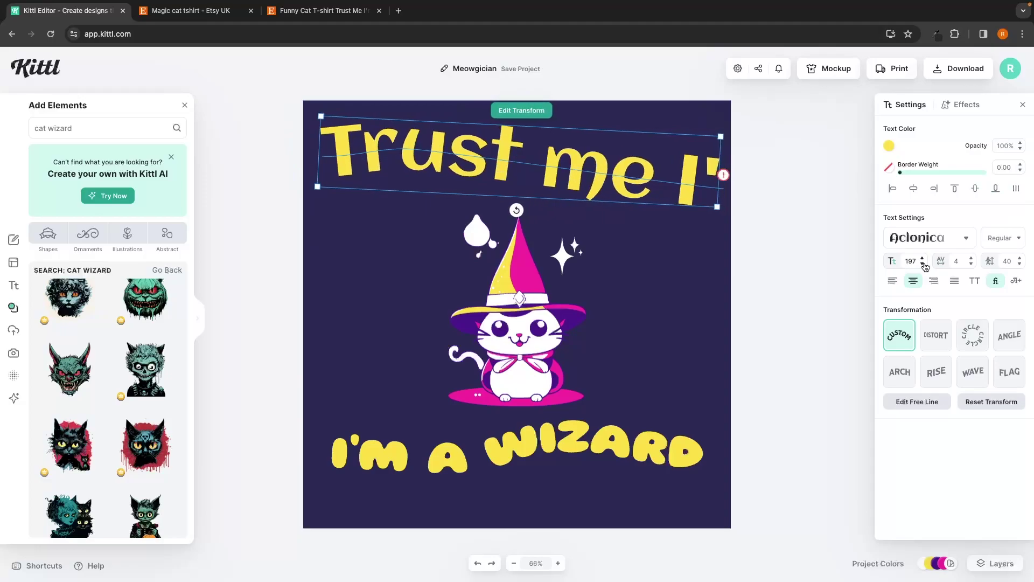
click(922, 264)
click(922, 264)
click(923, 264)
click(922, 264)
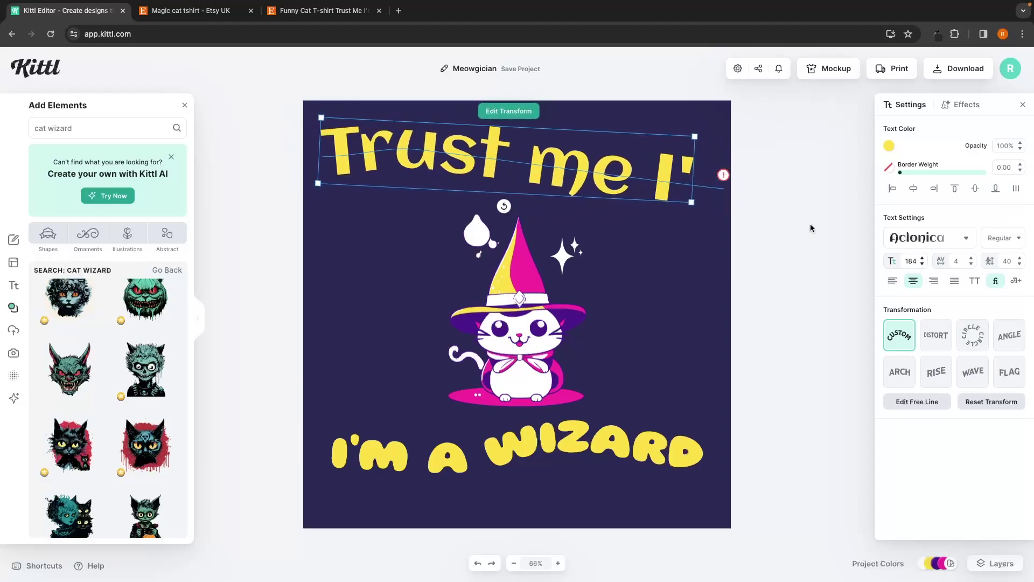
Step: Delete the 'I'm a wizard' lines from the top text and centre 'Trust me' horizontally
double_click(647, 157)
drag(441, 259, 756, 480)
key(BackSpace)
key(BackSpace)
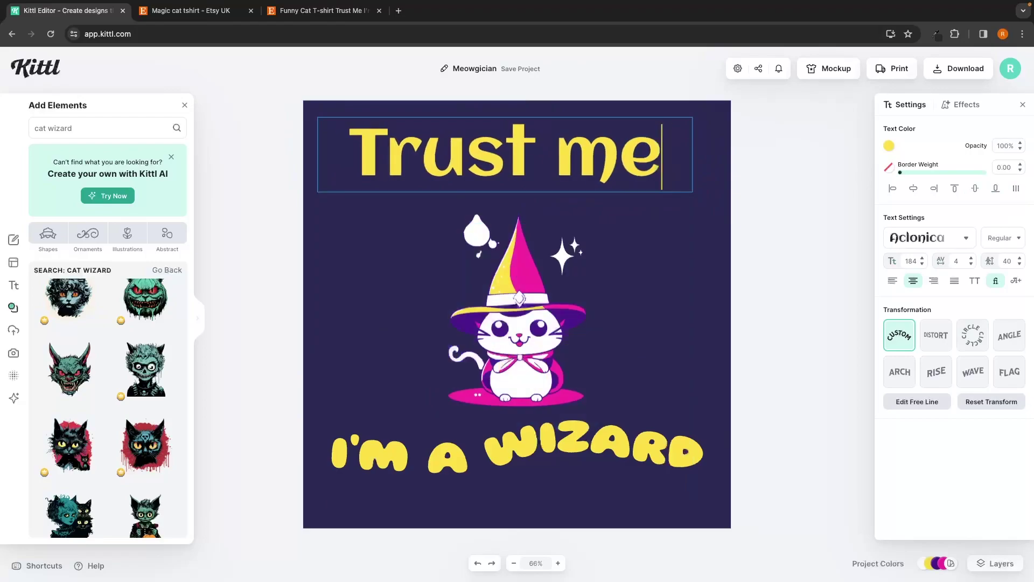
key(Escape)
drag(633, 176, 627, 176)
Step: Set 'I'M A WIZARD' in the Aclonica typeface
click(586, 448)
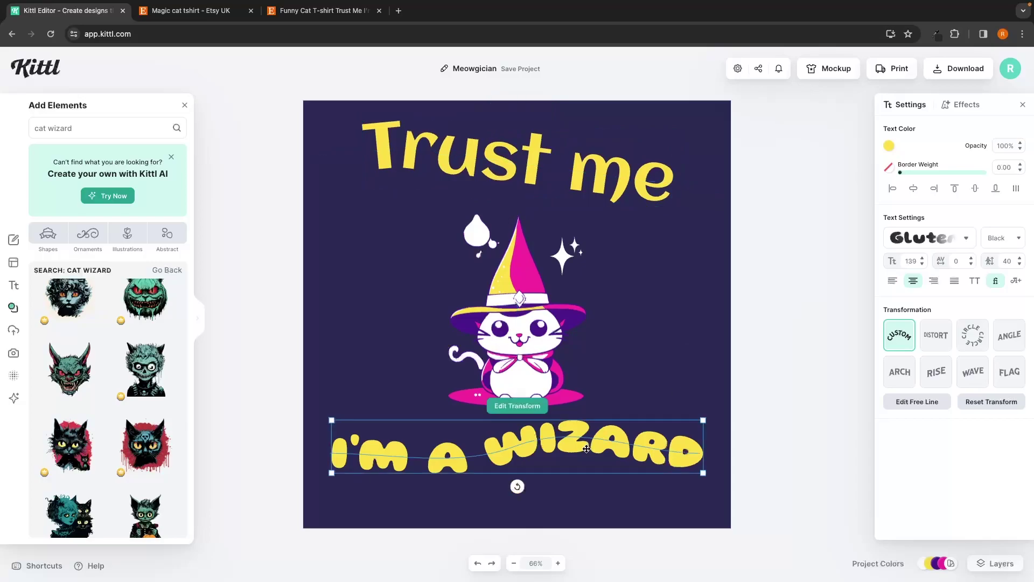
click(964, 231)
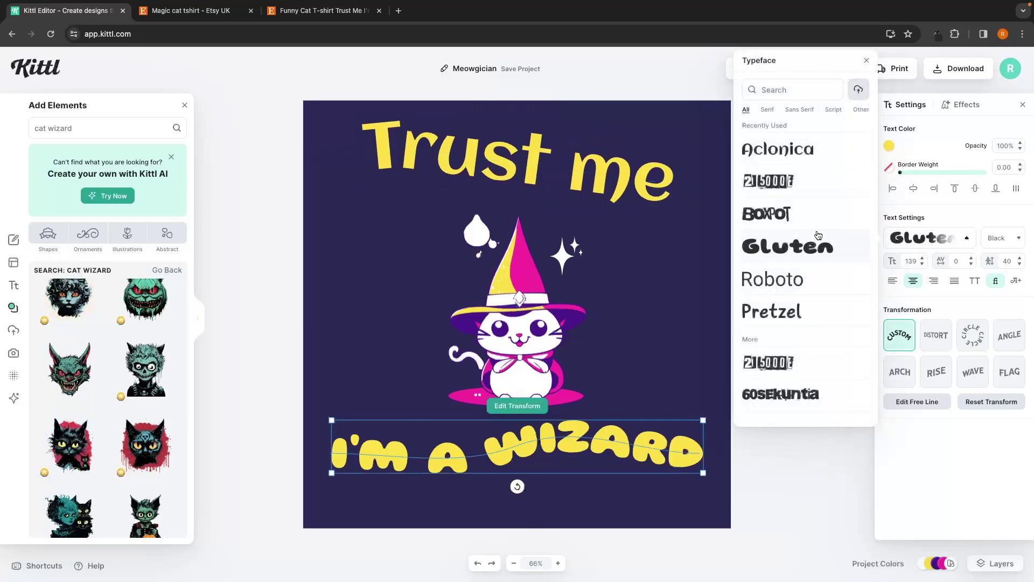
click(816, 161)
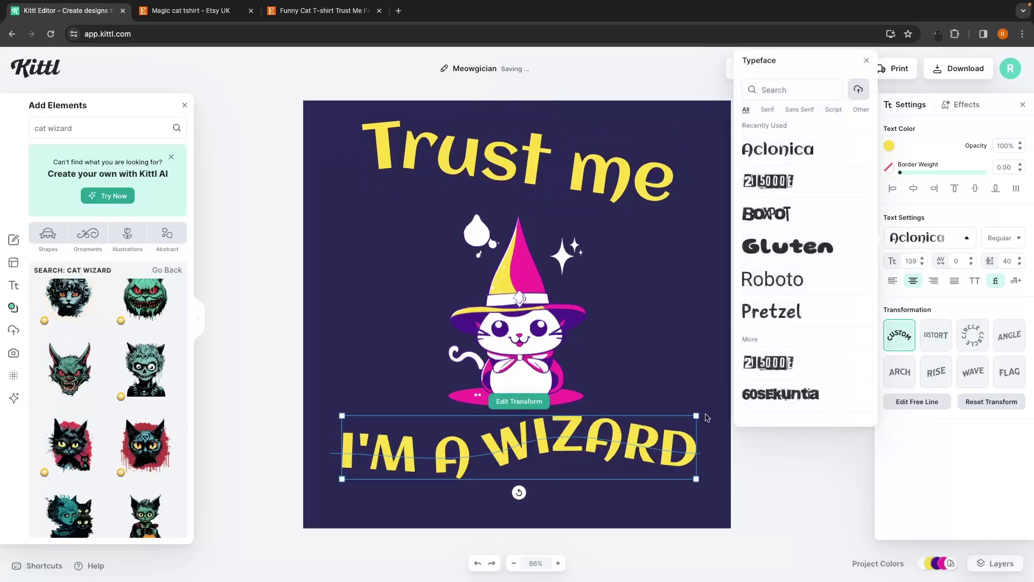
click(648, 243)
Step: Compare both text settings and change the 'Trust me' font size to 139, keeping it centred
click(635, 194)
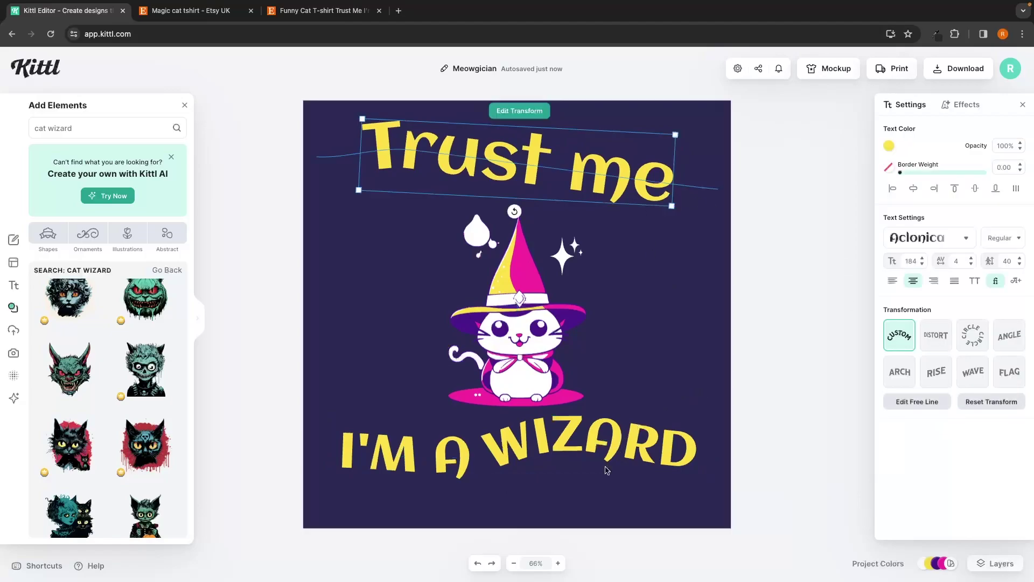
click(592, 439)
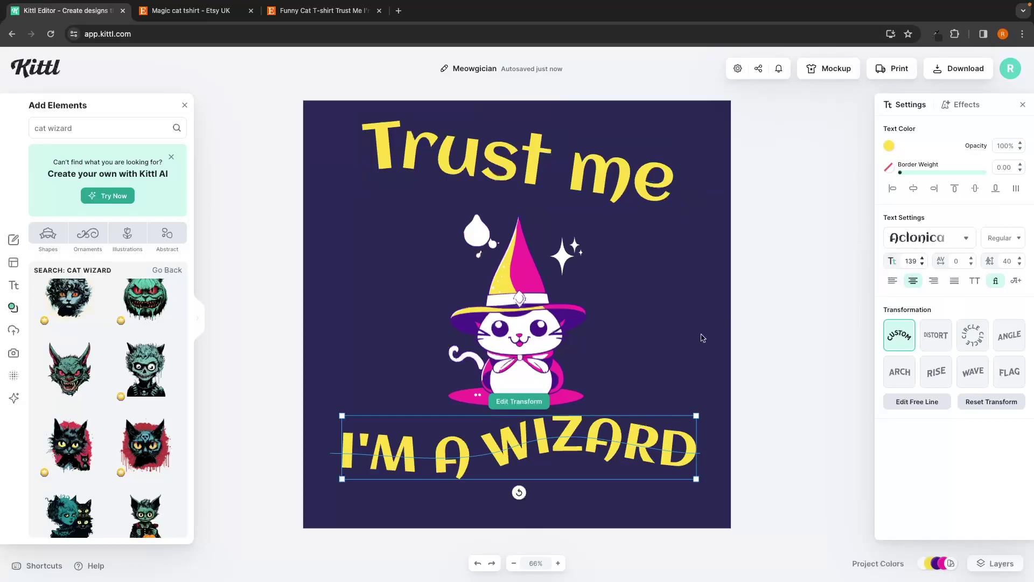
click(637, 184)
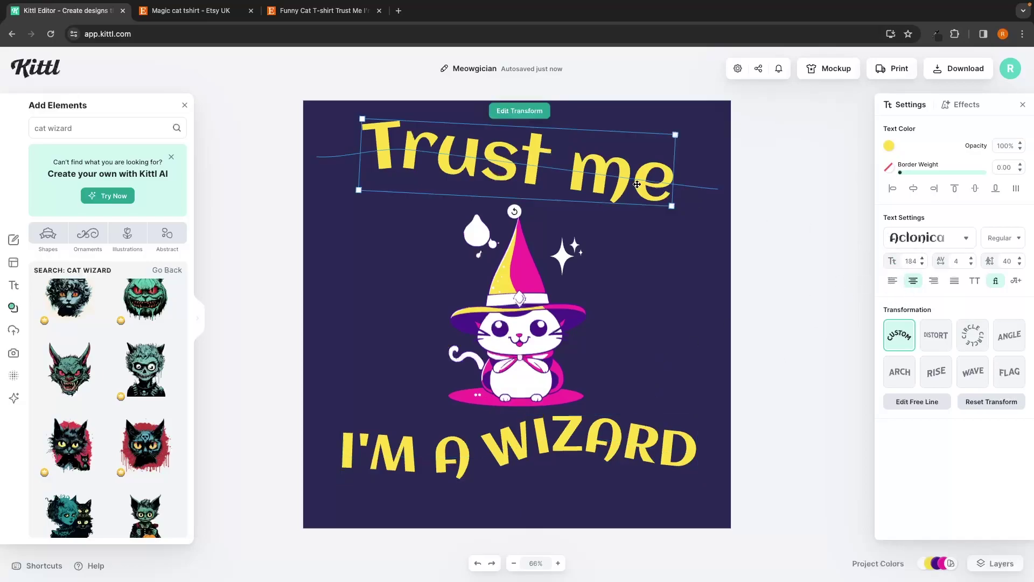
click(910, 261)
text(139)
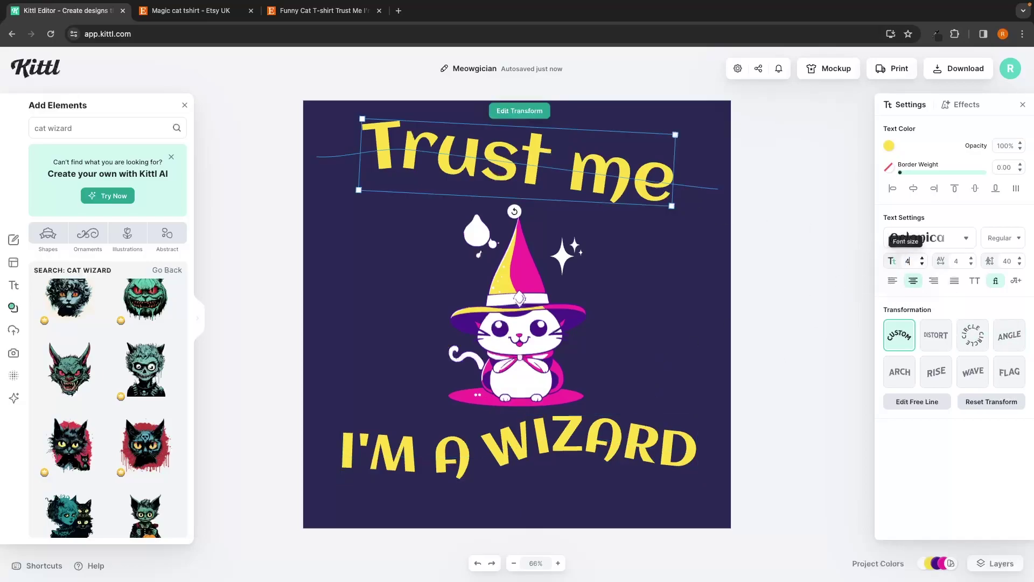
drag(586, 169, 586, 171)
Step: Nudge the cat up slightly, then move the whole design down a little
click(513, 306)
drag(513, 306, 513, 303)
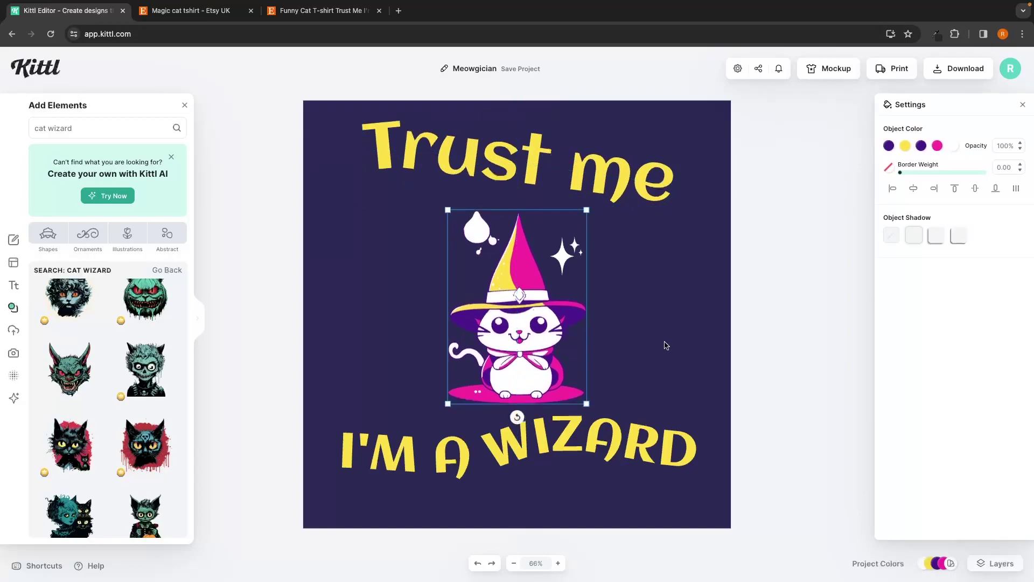
click(371, 149)
drag(311, 116, 683, 465)
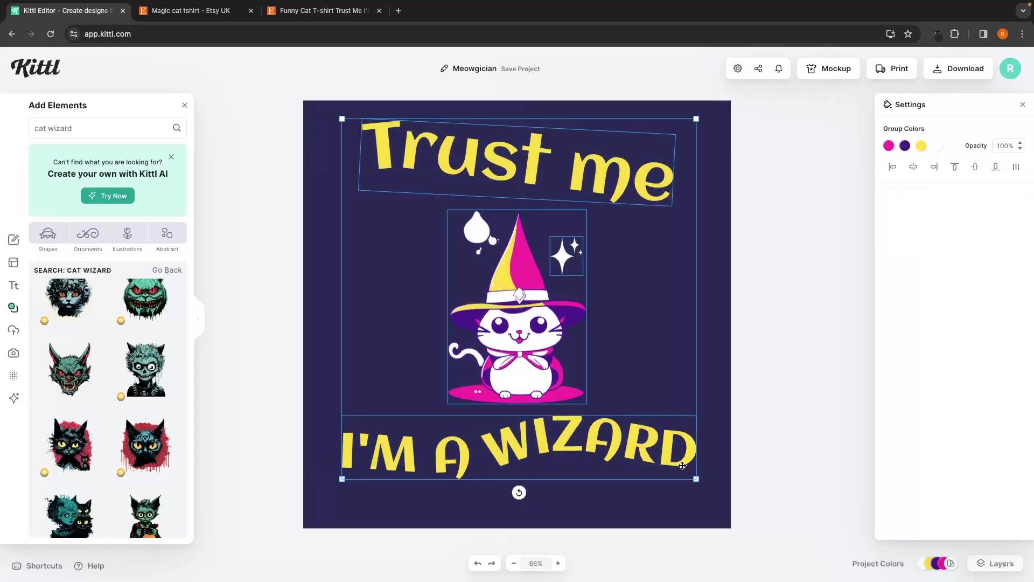
mouse_move(528, 309)
mouse_down()
mouse_move(534, 320)
mouse_move(525, 326)
mouse_up()
Step: Bend the 'Trust me' free-line path into a higher arch
click(661, 322)
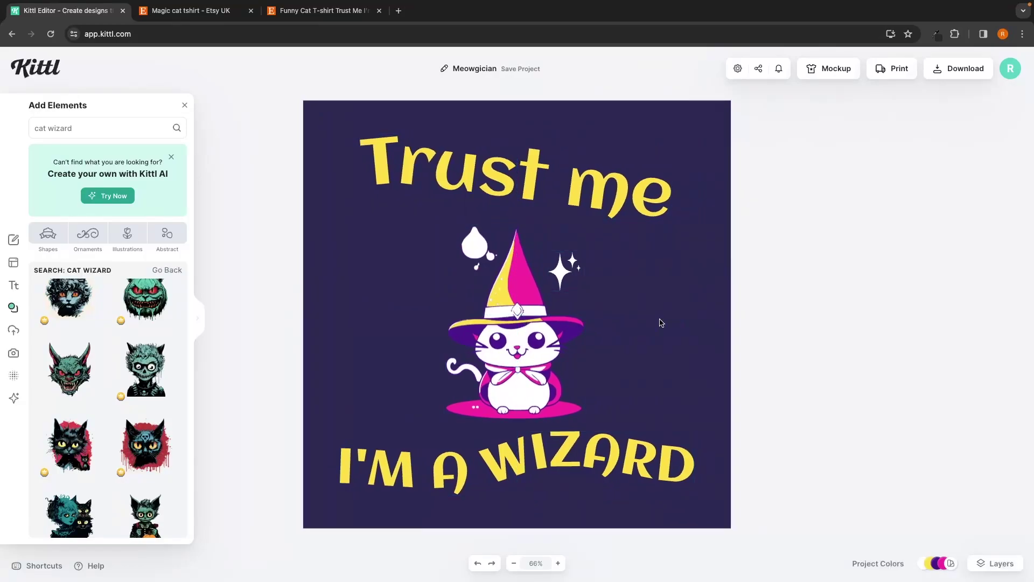
click(517, 184)
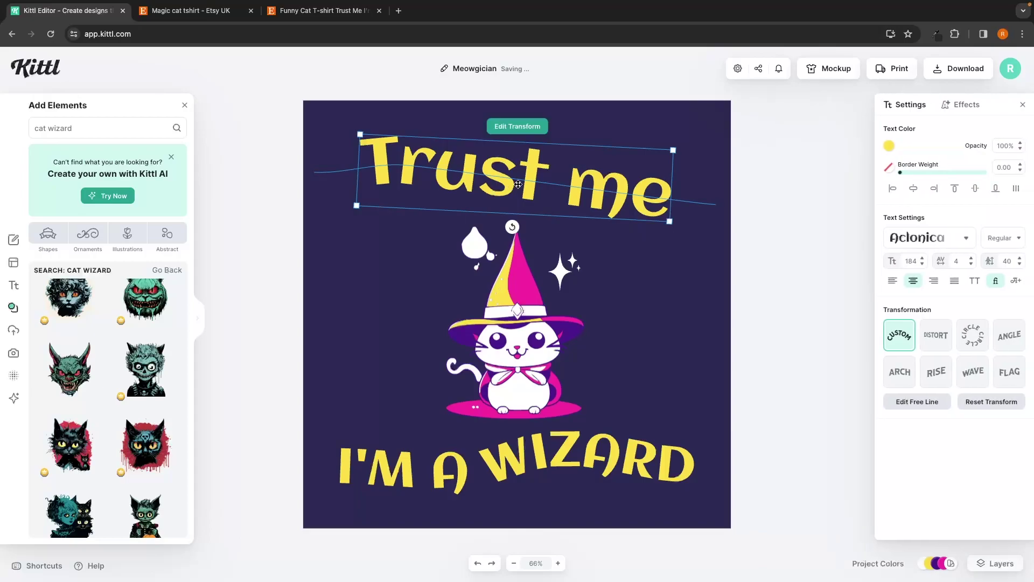
click(916, 401)
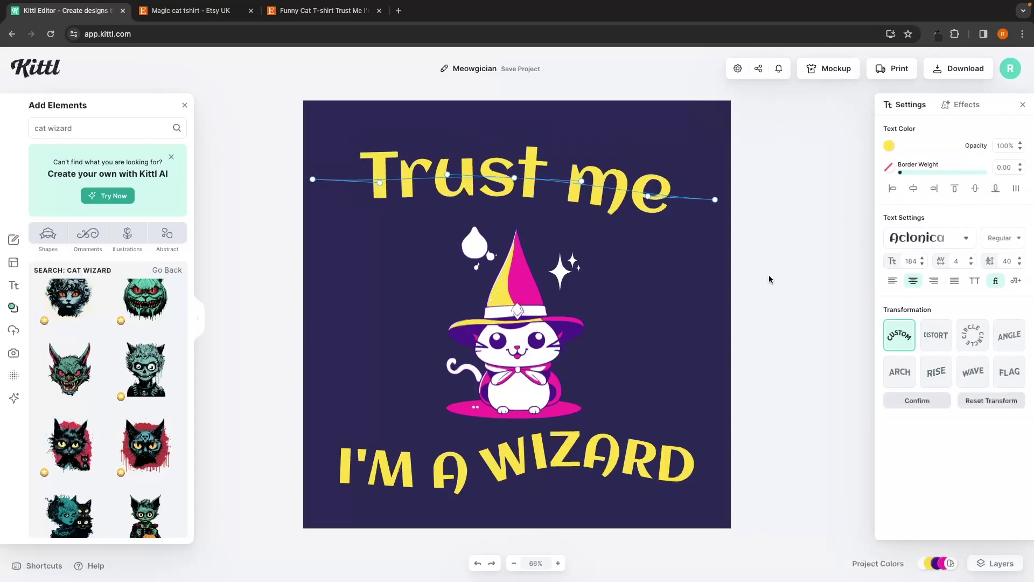
drag(515, 178, 515, 160)
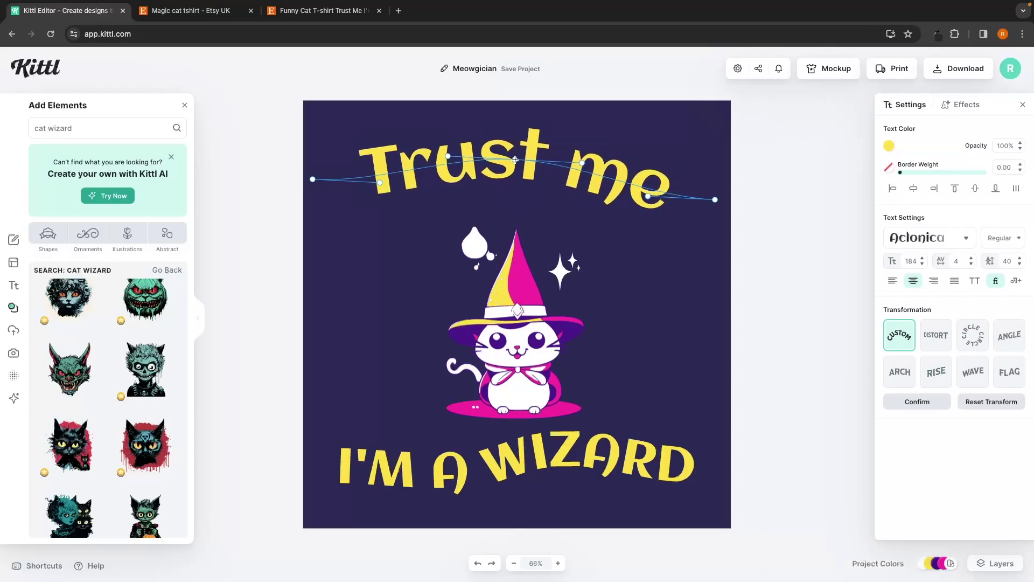
click(657, 277)
Step: Move 'Trust me' up, then re-centre the whole design on the canvas
click(618, 226)
drag(618, 227, 614, 191)
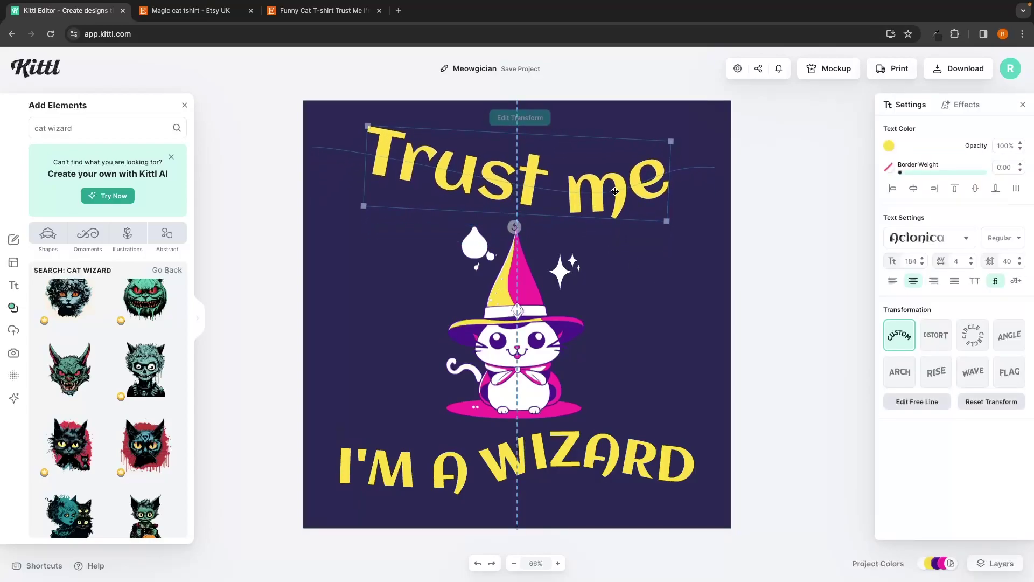
click(707, 248)
drag(318, 144, 677, 498)
mouse_move(516, 375)
mouse_down()
mouse_move(515, 364)
mouse_move(515, 374)
mouse_up()
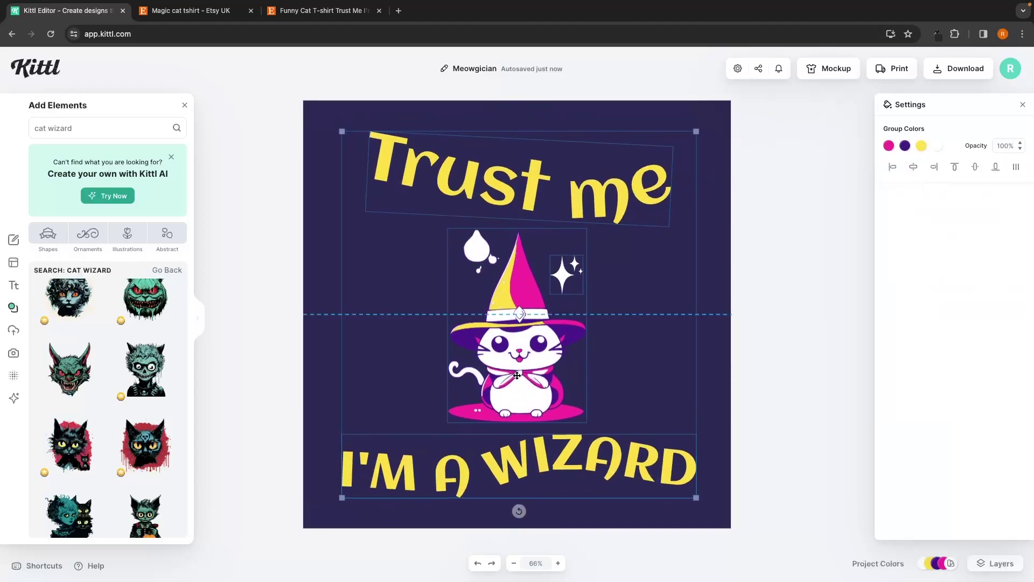
click(847, 353)
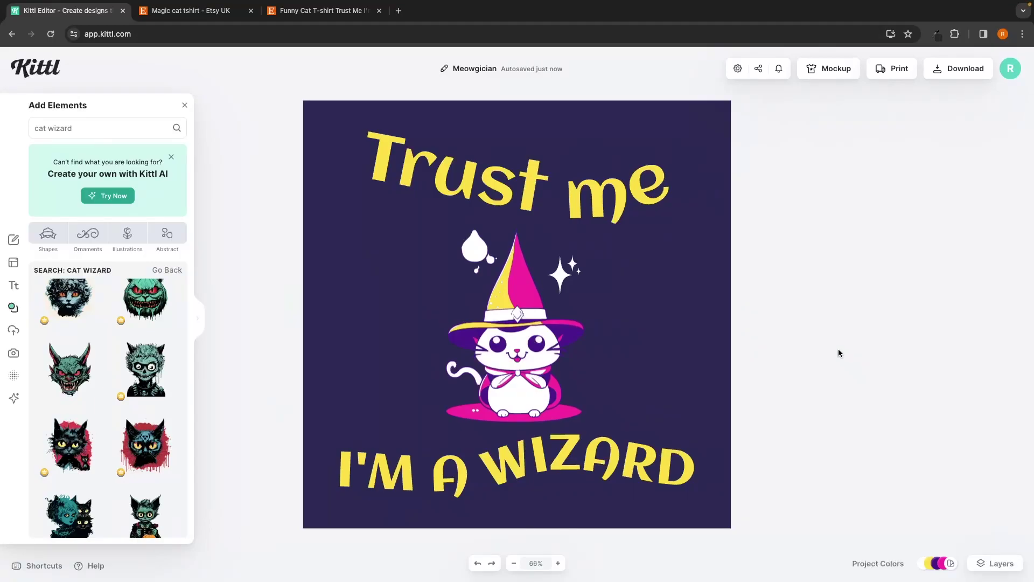
Step: Close the Add Elements library panel
click(838, 352)
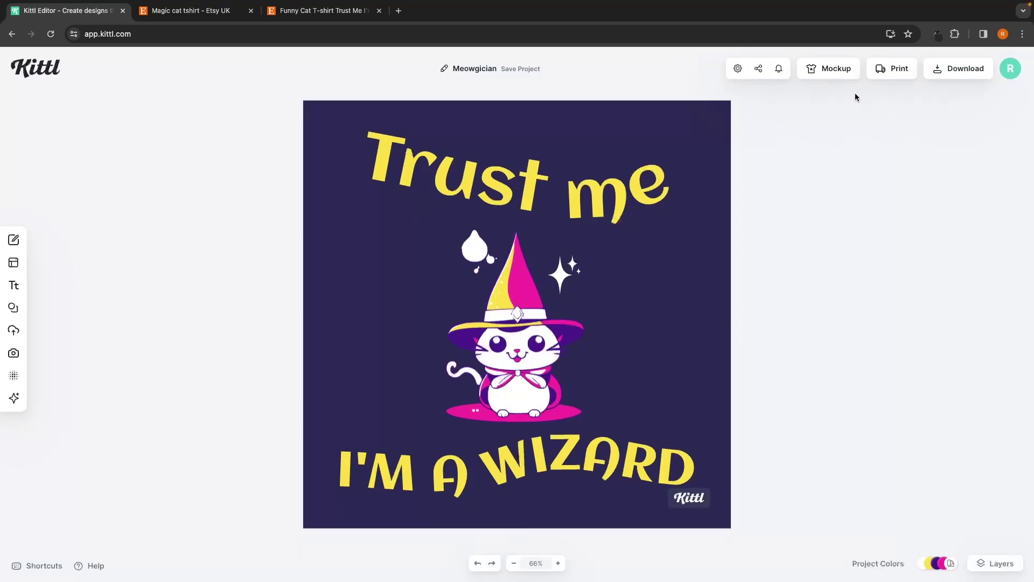
click(839, 76)
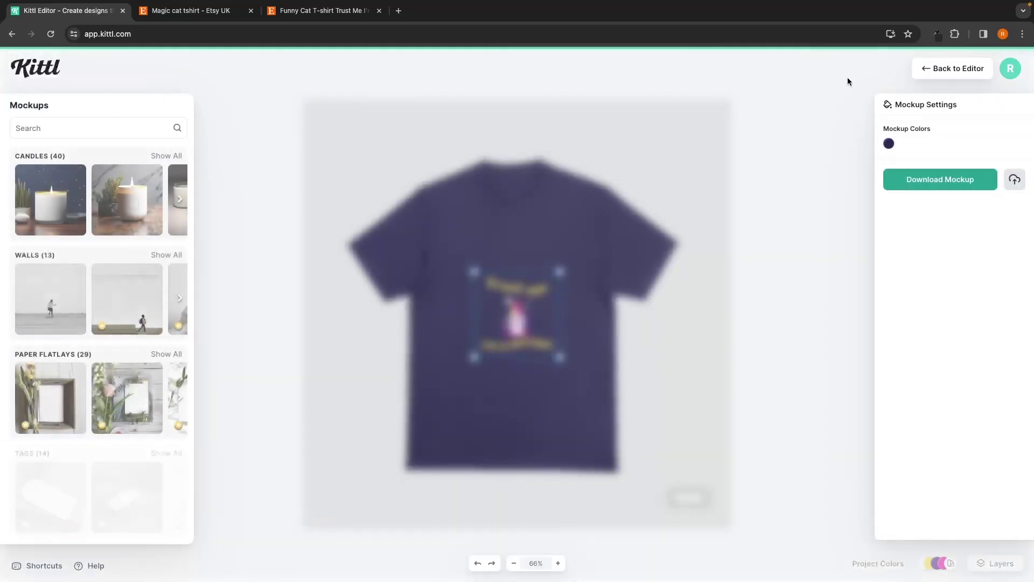
drag(561, 271, 526, 320)
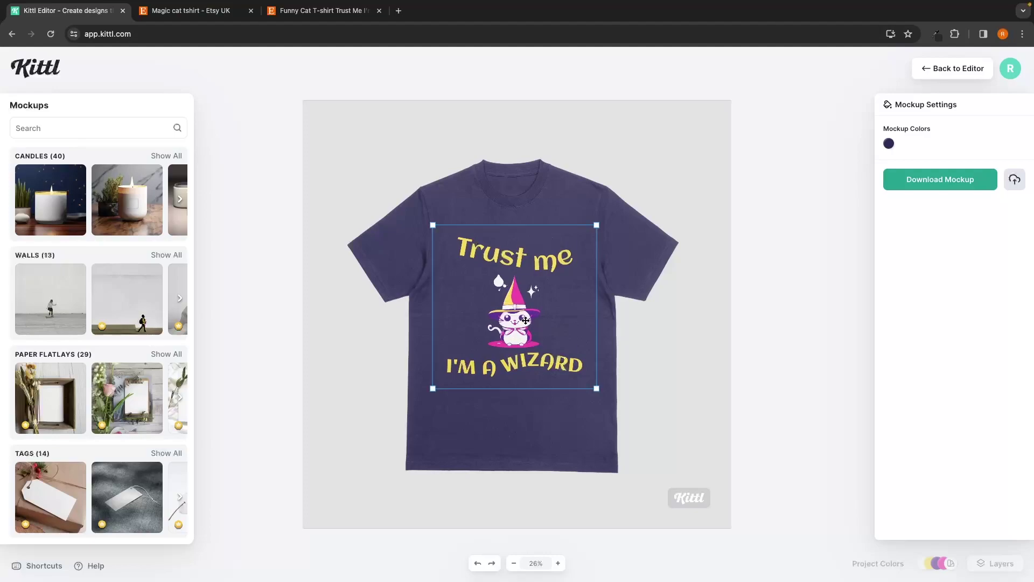
click(676, 353)
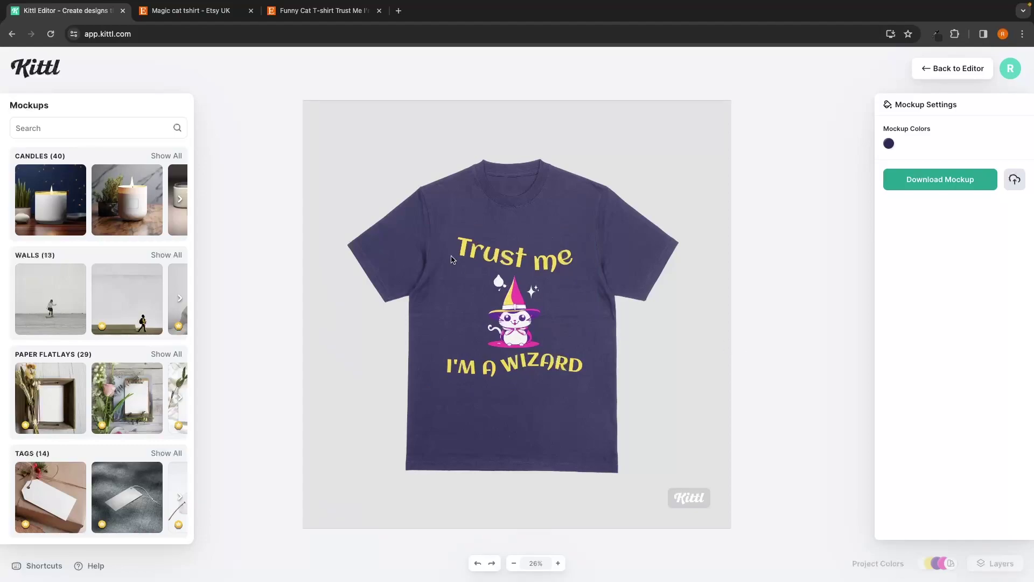
click(30, 228)
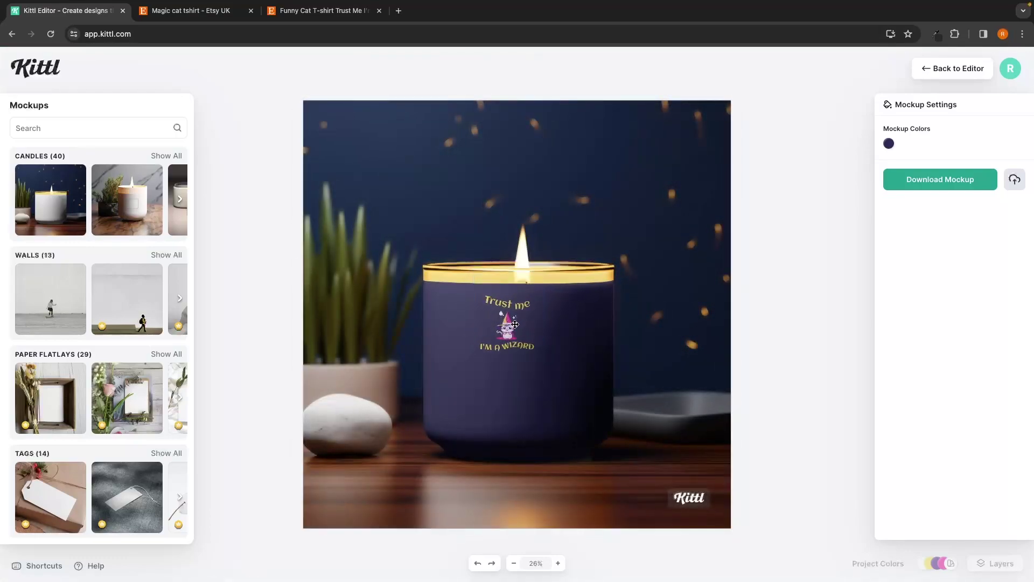
drag(545, 319, 525, 369)
scroll(129, 350, down, 5)
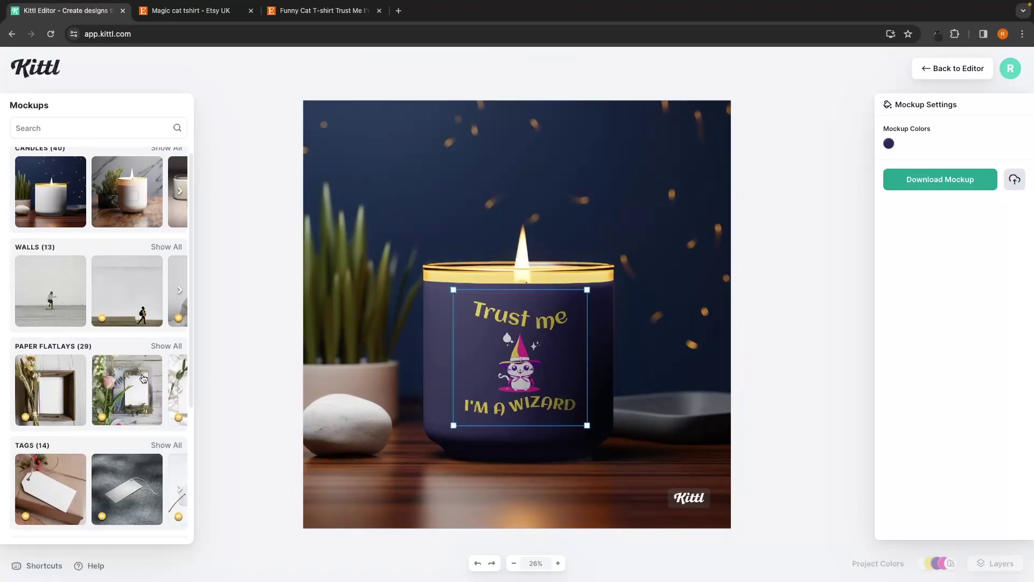
scroll(142, 376, down, 1)
click(127, 420)
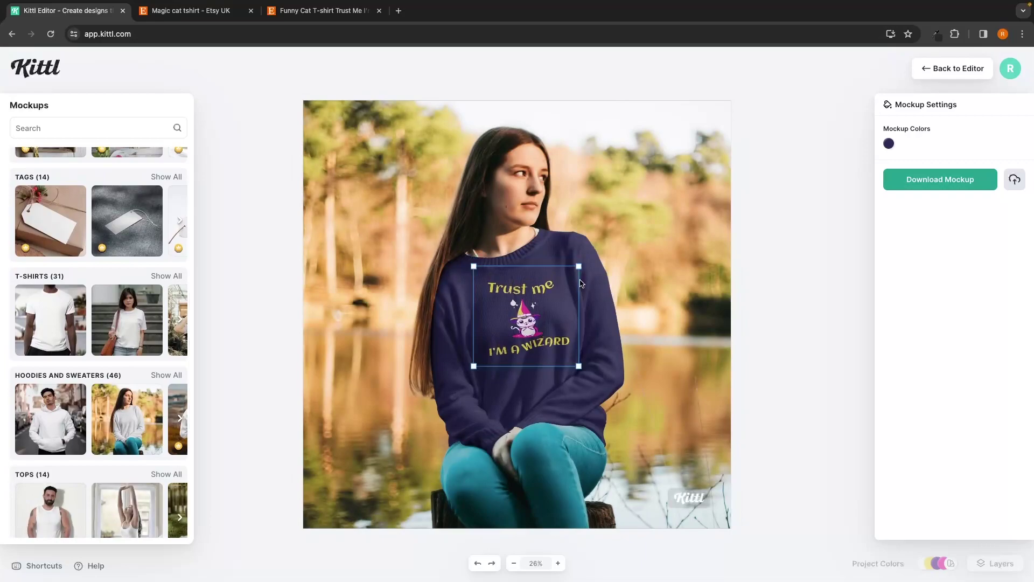
drag(579, 266, 601, 239)
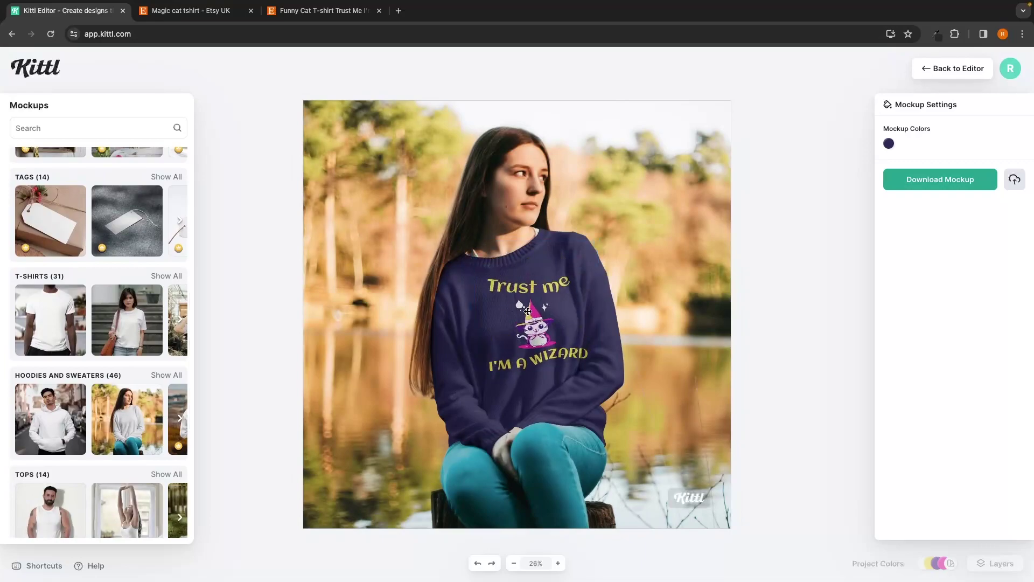
click(540, 373)
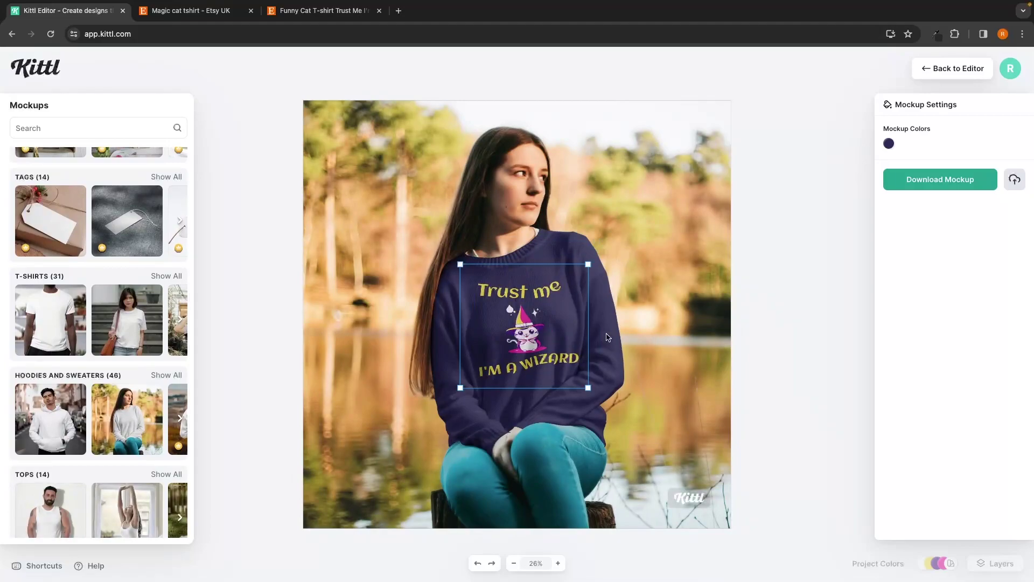
click(951, 69)
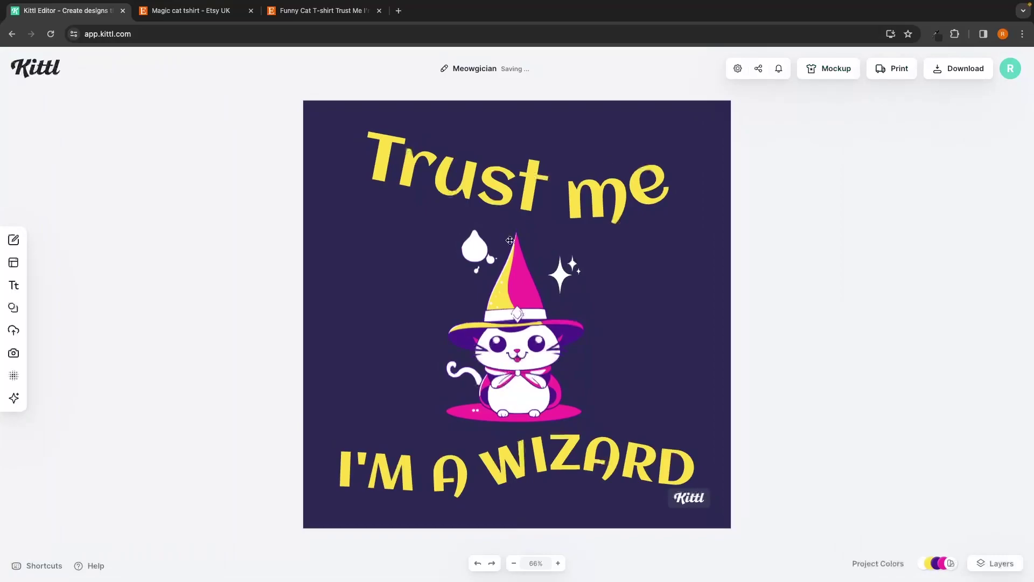
click(828, 69)
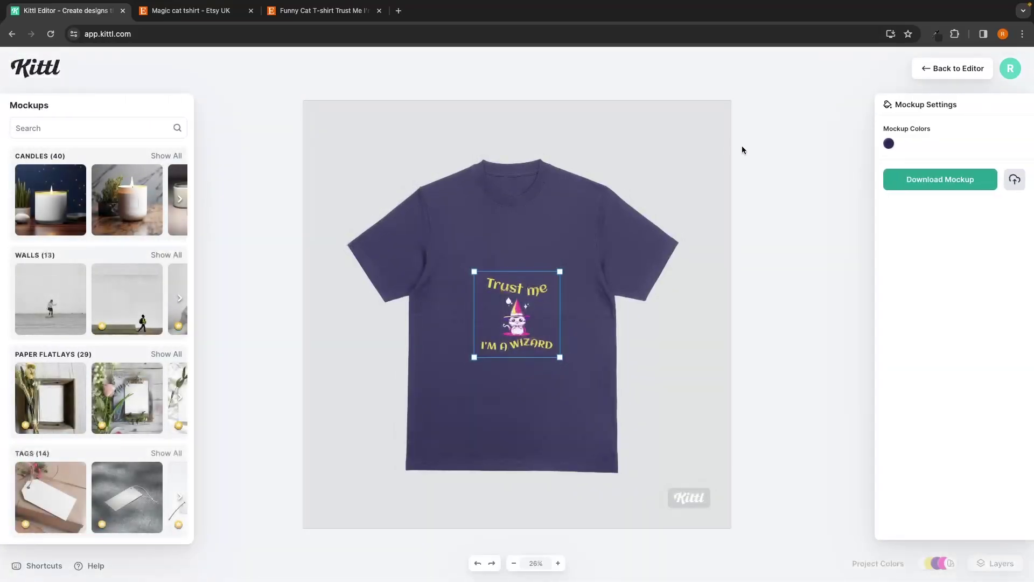
click(966, 75)
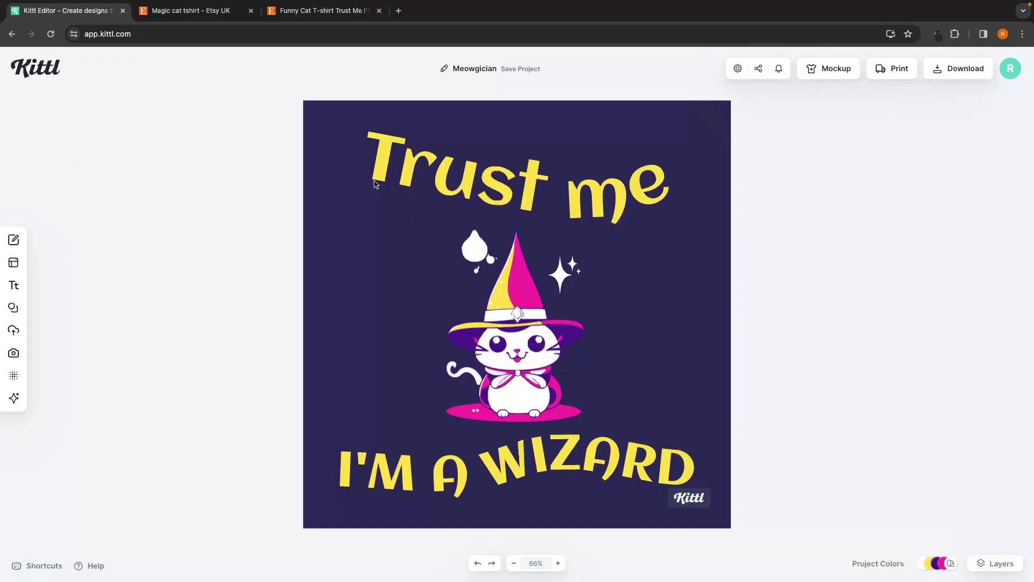
Step: Set the canvas background opacity to 0% for a transparent background
click(745, 272)
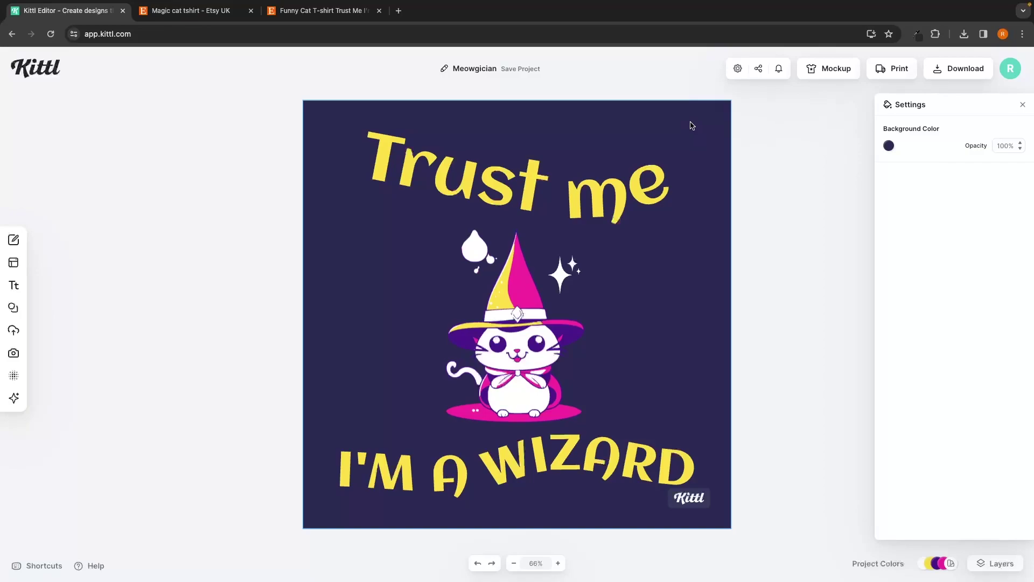
click(1009, 151)
key(Return)
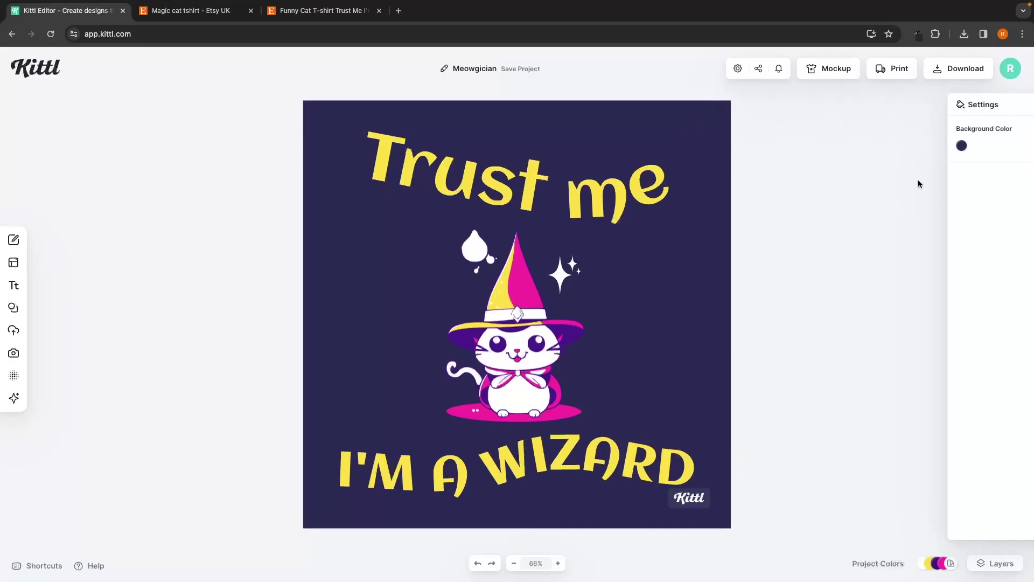
Step: Download the design as a PNG and dismiss the credit reminder
mouse_move(996, 181)
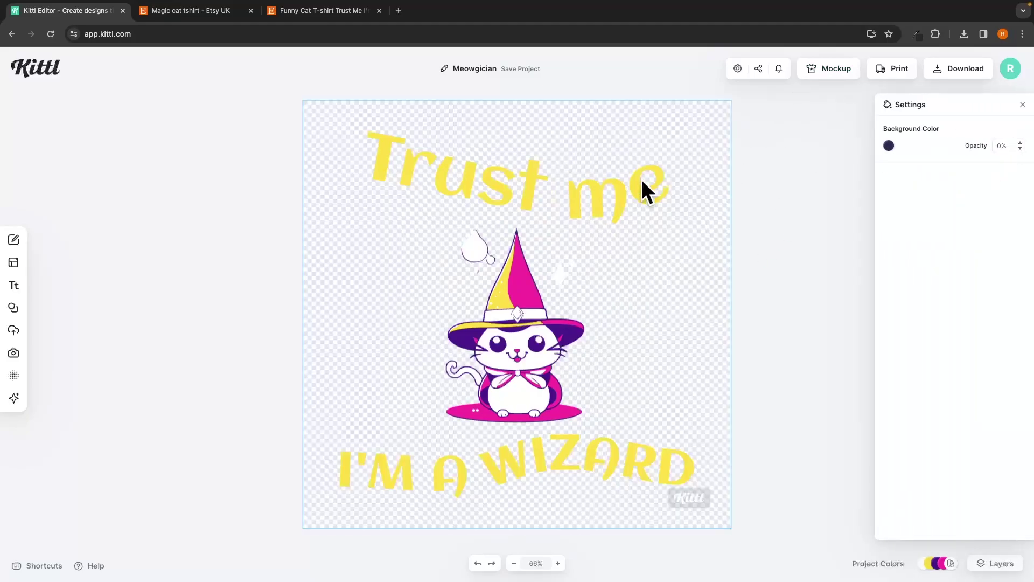
click(950, 76)
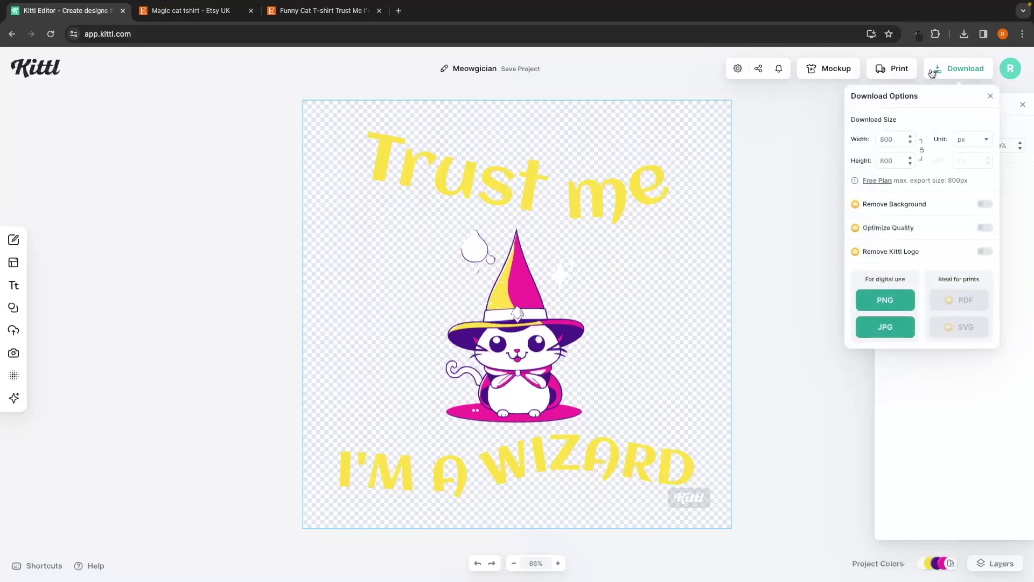
click(885, 302)
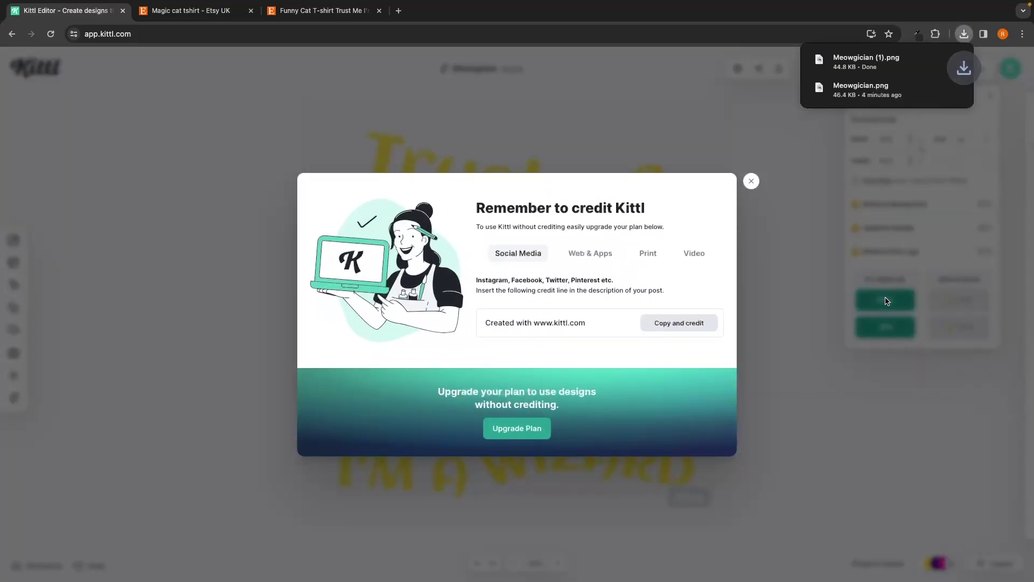
click(750, 181)
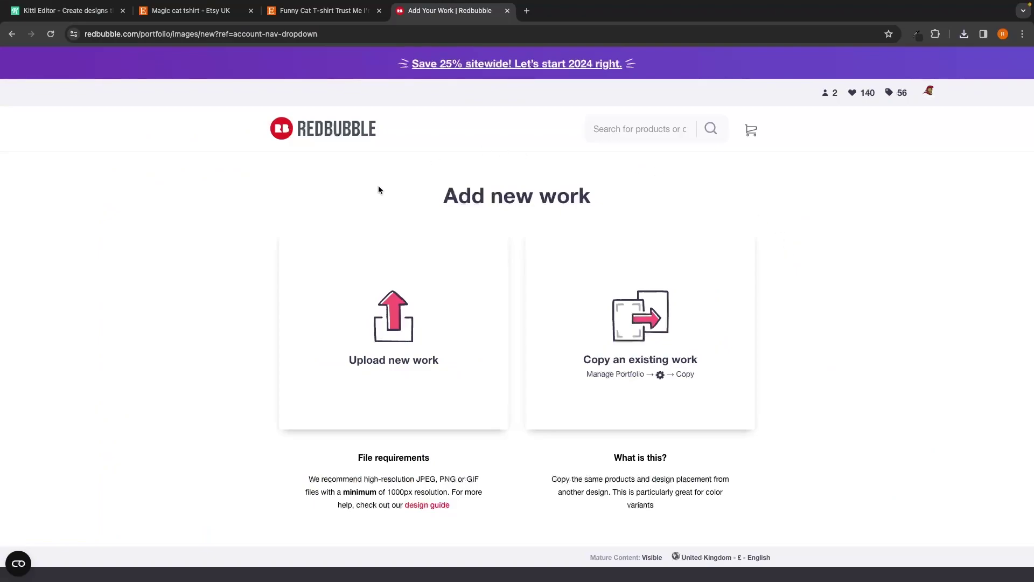
Step: Upload Meowgician (1).png as a new Redbubble work
click(387, 365)
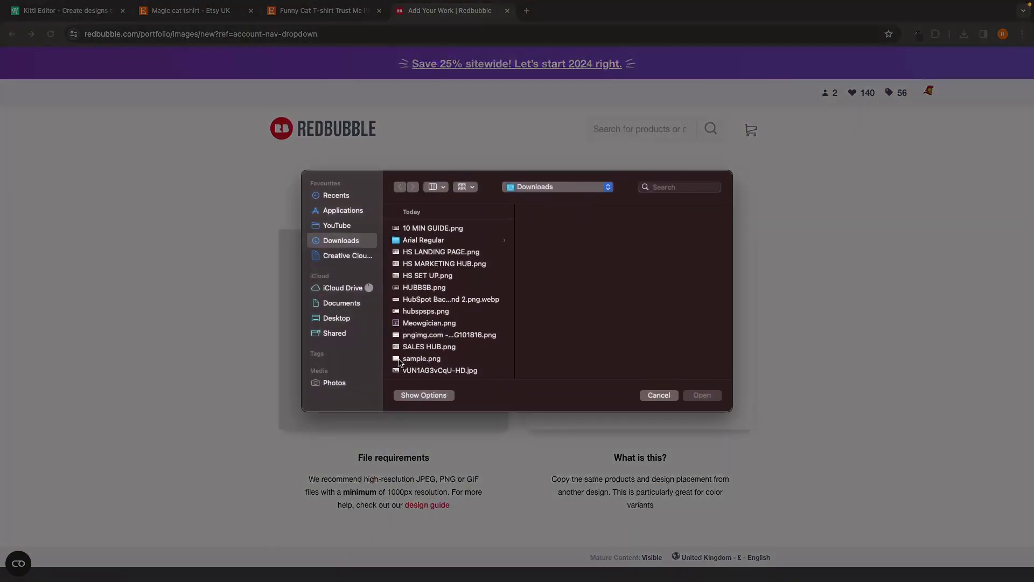
click(457, 324)
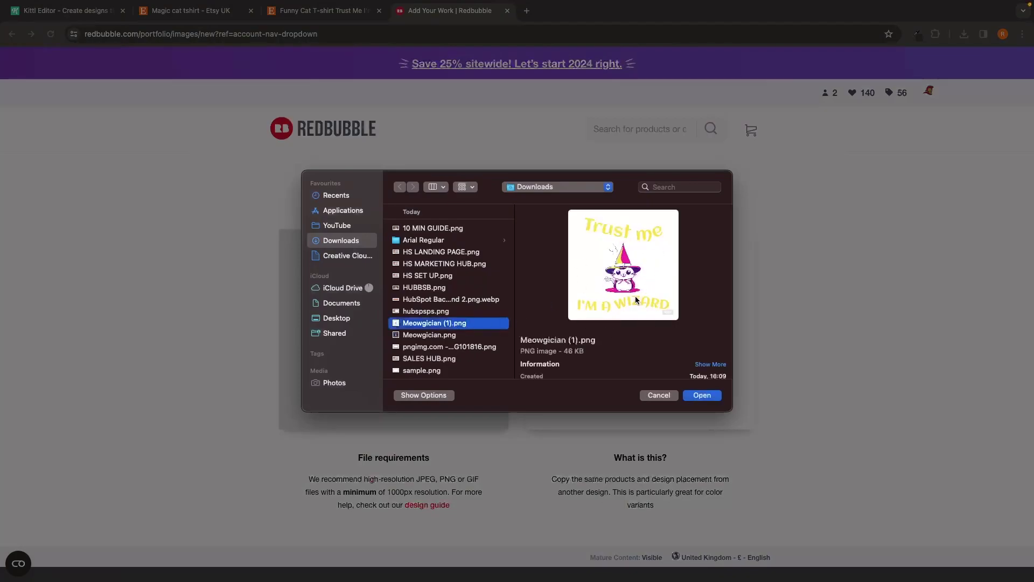
click(703, 396)
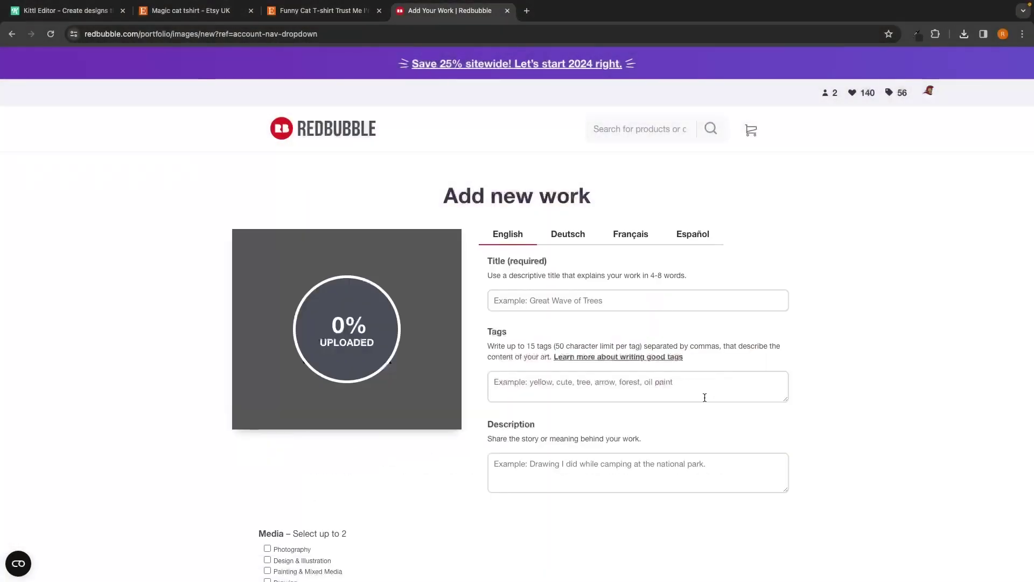
Step: Title the work 'Magic Wizard Cat' and add tags: Cat, wizard cat, harry potter, harry potter cat, plus pasted tags
scroll(636, 323, down, 1)
click(595, 278)
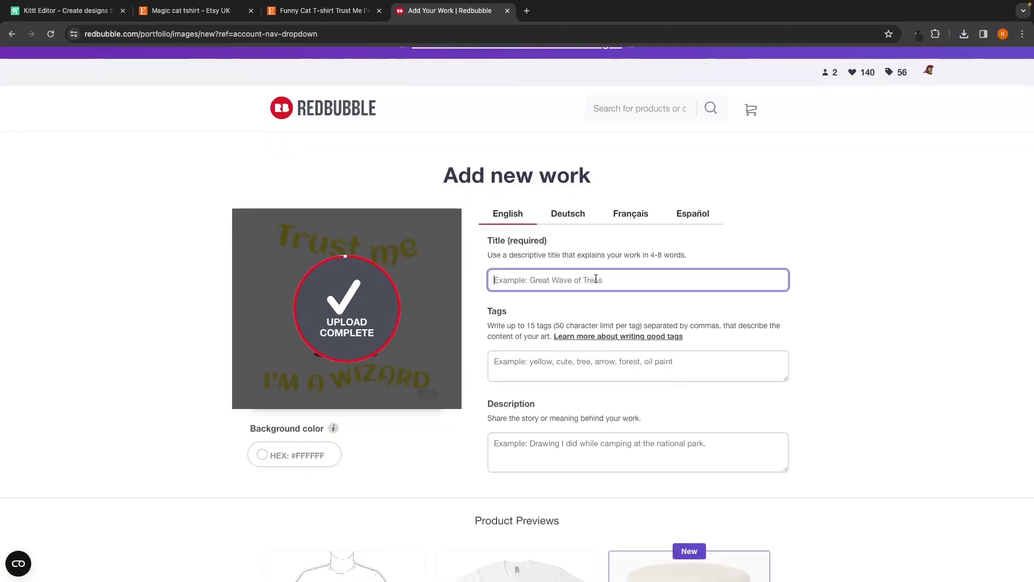
text(Magic Wizard Cat)
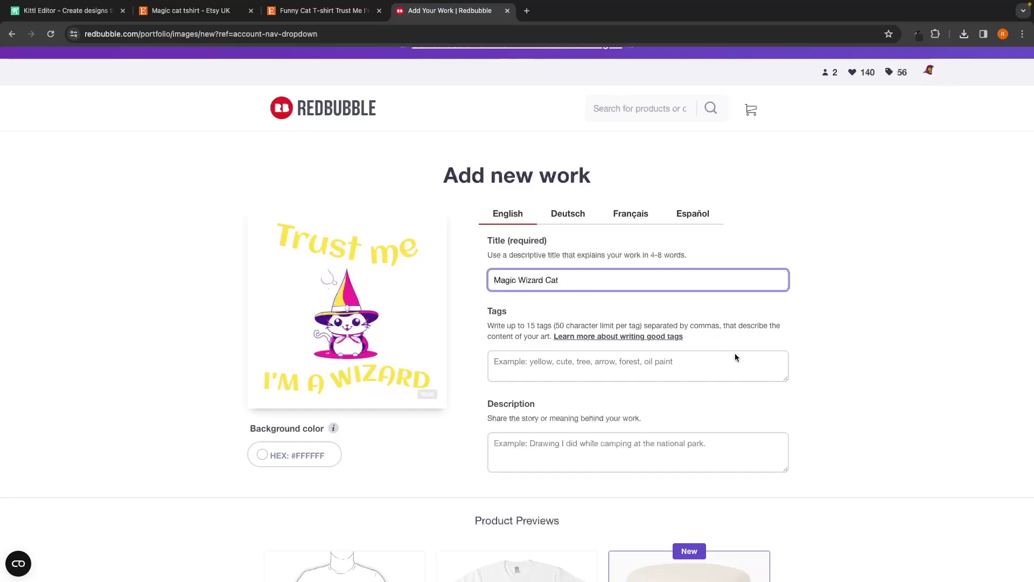
click(660, 369)
text(C)
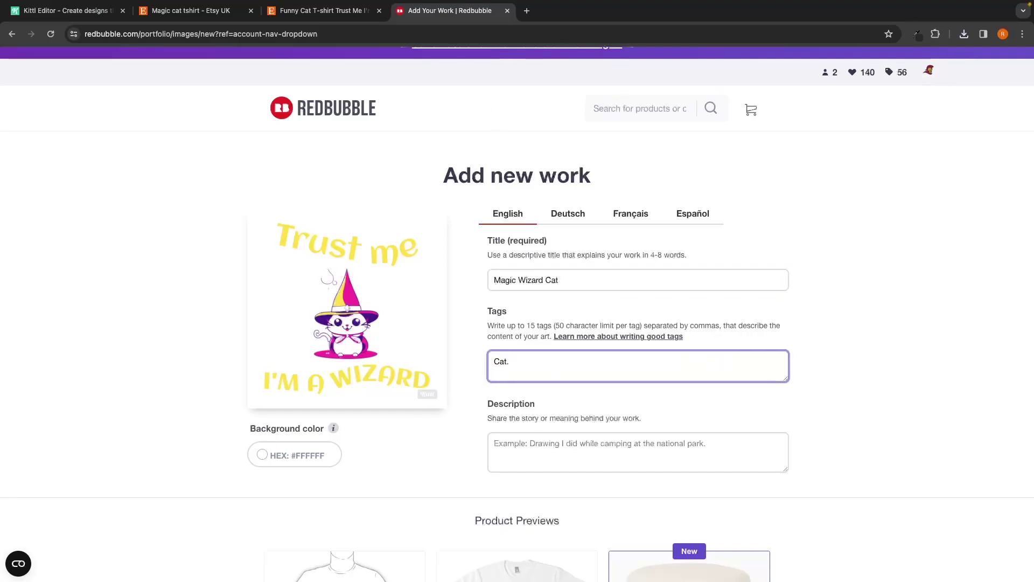
text(at, wizard cat, harry potter, harry potter cat,)
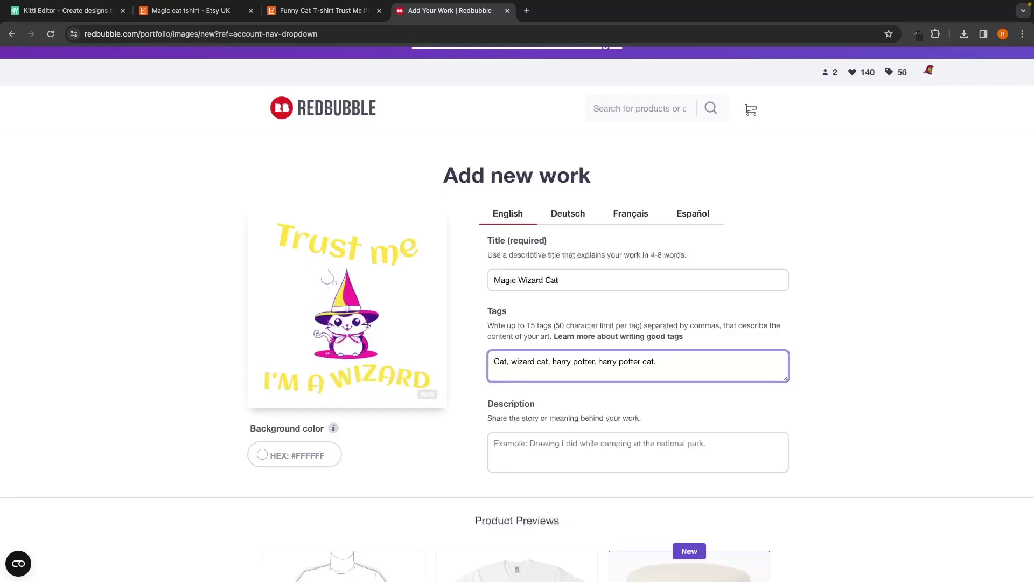
text(magic cat, cute cat, cute kitten, kitten tee, kitten tshirt, cat tshirt, magic kitten)
scroll(634, 329, down, 3)
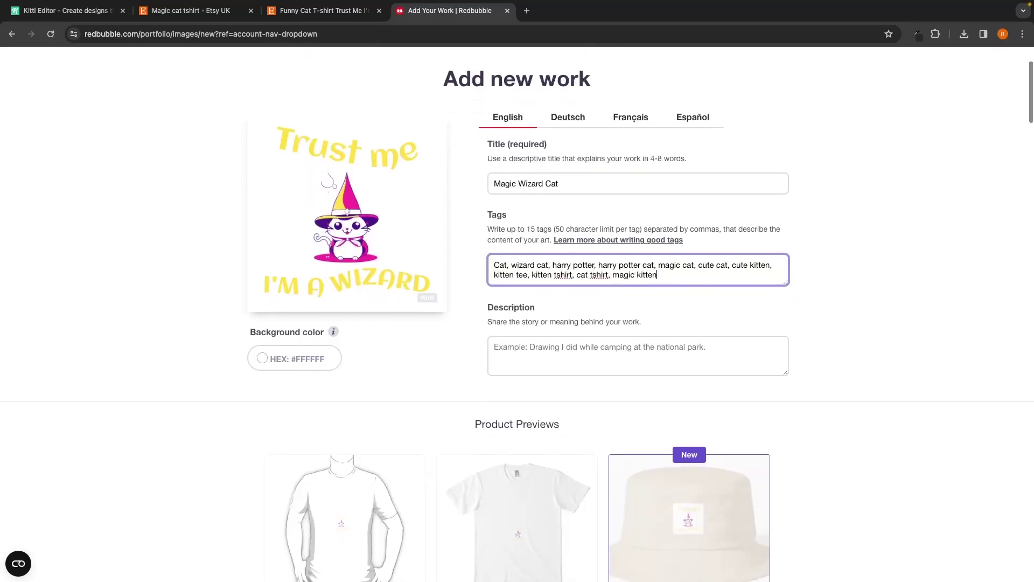
Step: Close the clothing placement editor and disable hat products
click(607, 299)
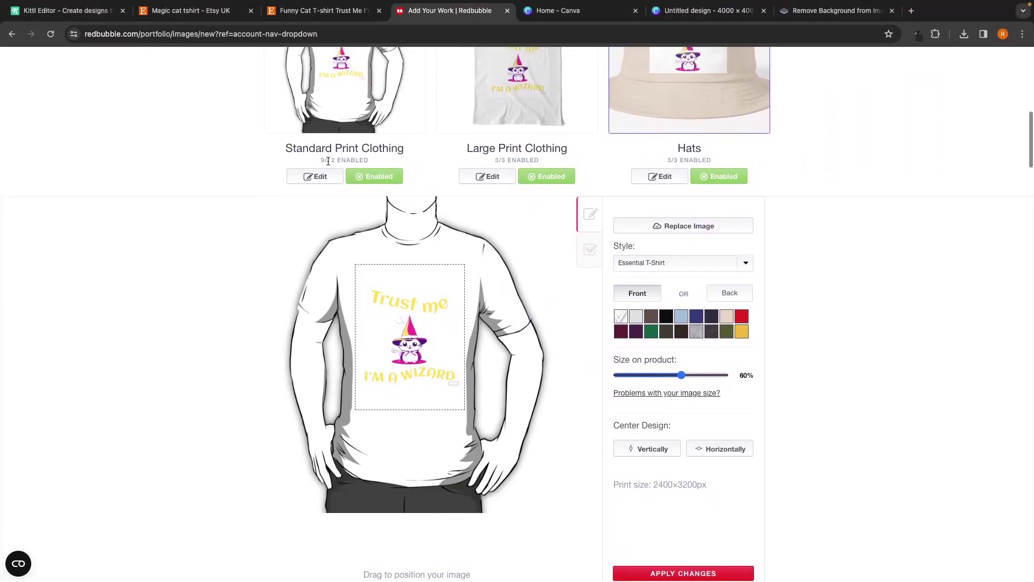
click(317, 177)
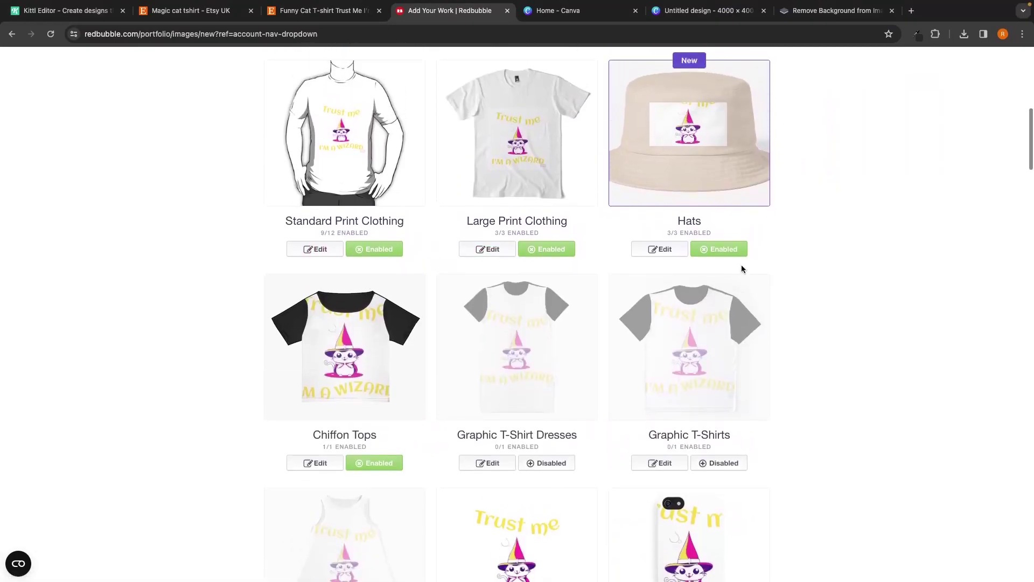
click(730, 252)
Step: Check the chiffon tops placement, then scale the phone case design down to 34%
scroll(777, 321, down, 3)
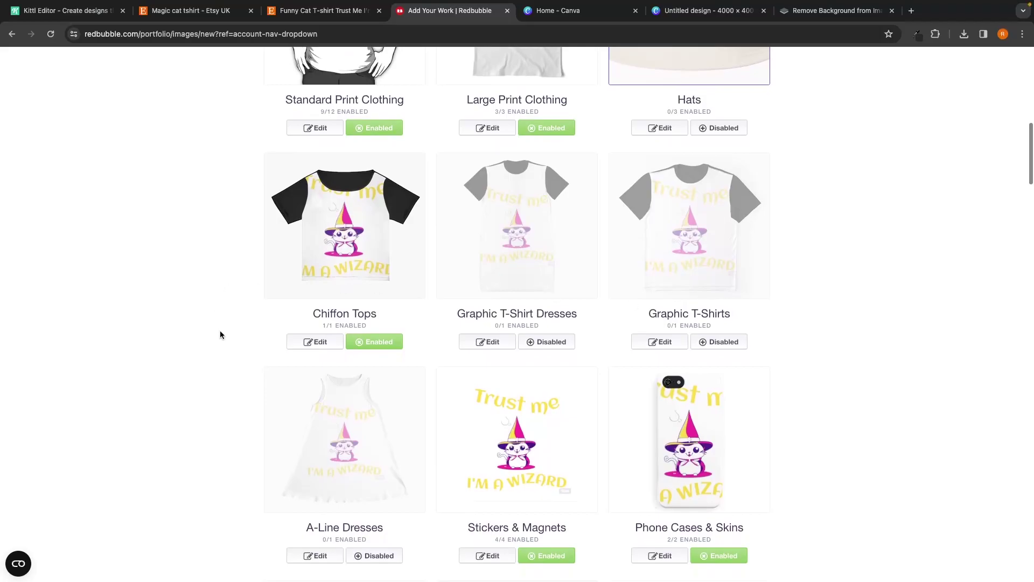
click(315, 341)
scroll(348, 324, down, 5)
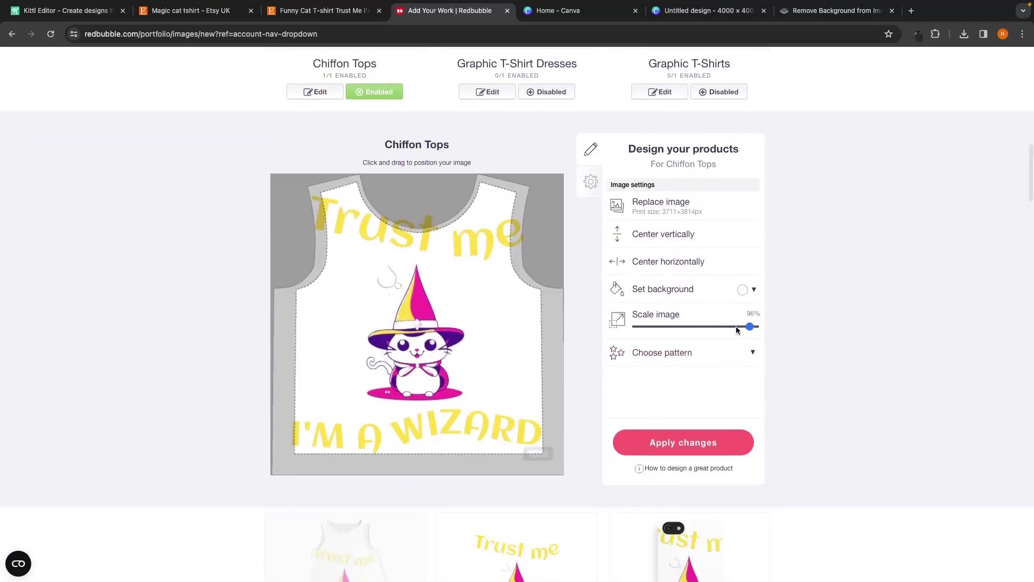
click(764, 403)
scroll(765, 403, up, 3)
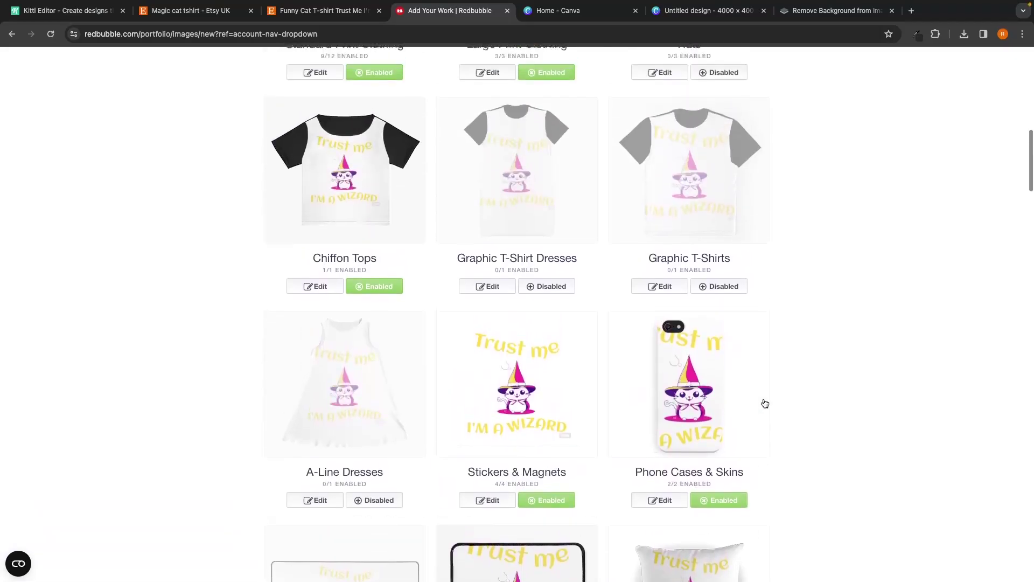
scroll(764, 402, down, 3)
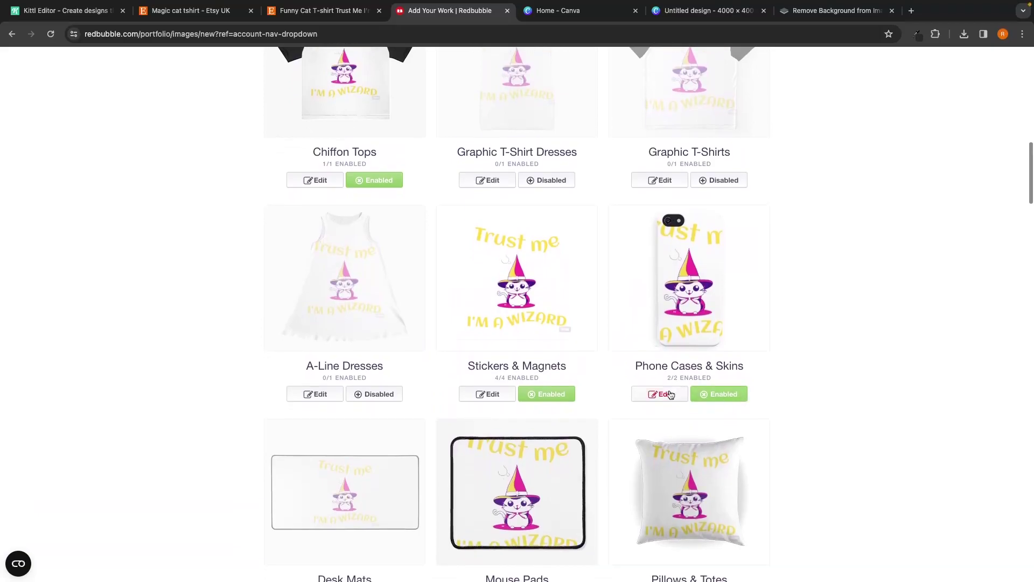
click(671, 394)
scroll(712, 370, down, 4)
drag(693, 360, 671, 357)
Step: Apply the smaller phone case design, accept the user agreement and save the work
click(302, 333)
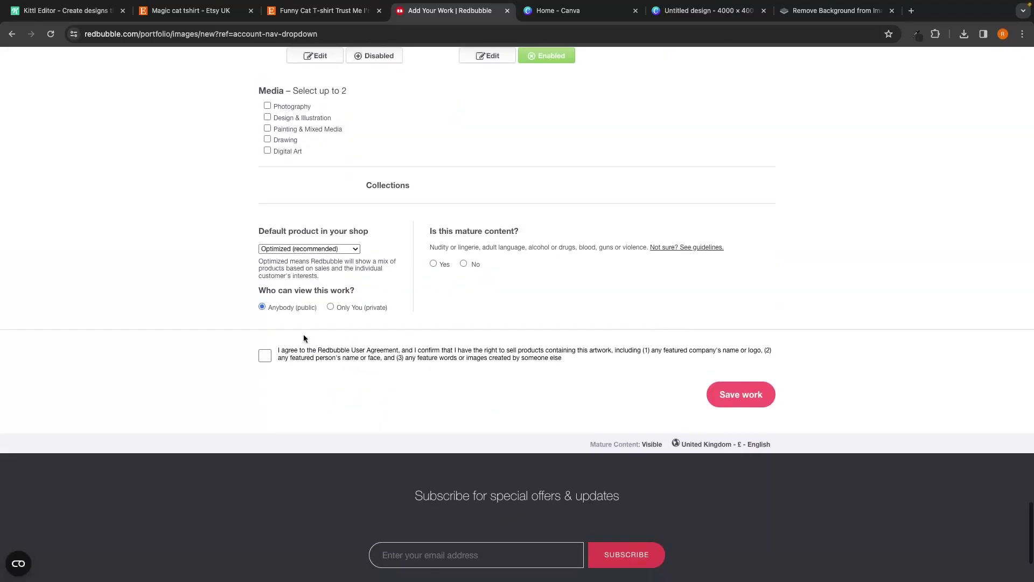
click(267, 355)
click(743, 399)
scroll(724, 350, up, 2)
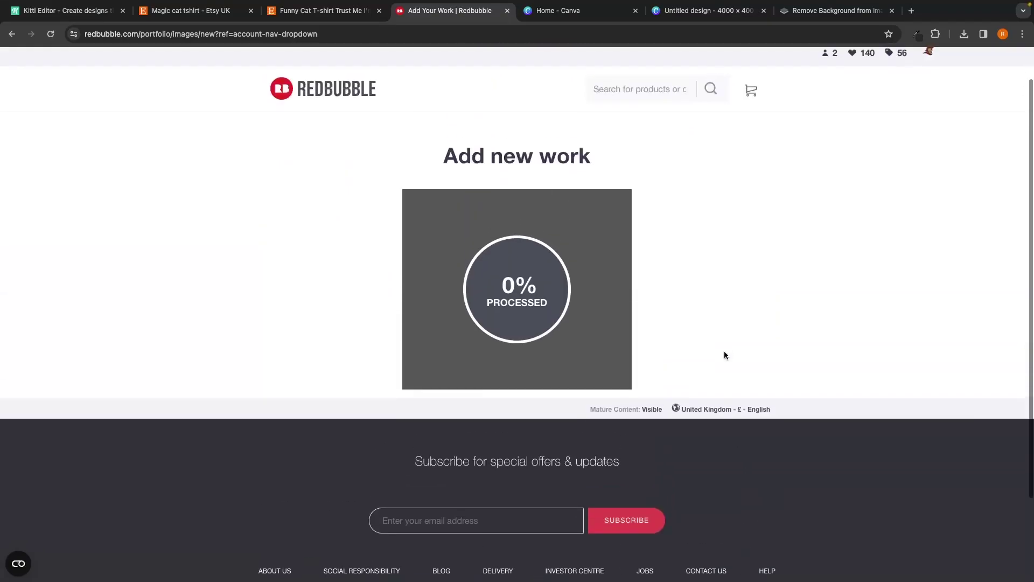